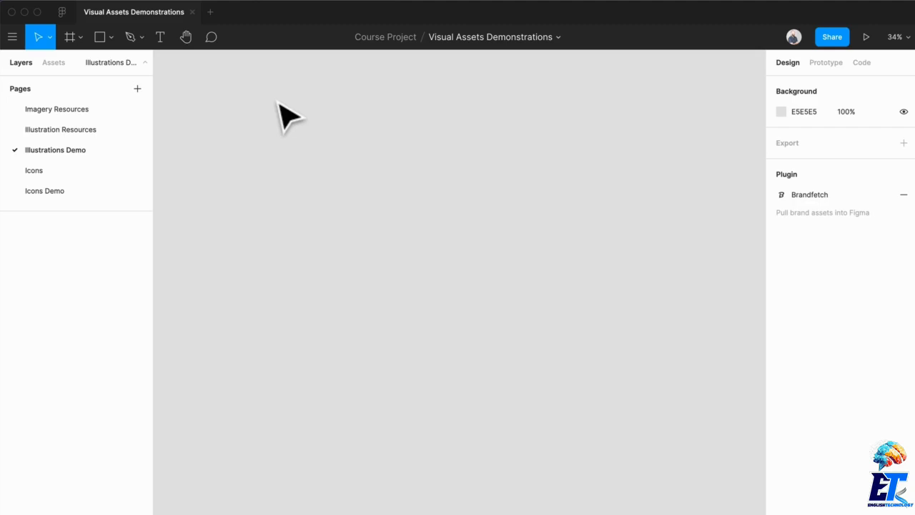
Run the Blush plugin, look at its image format options, and move its window aside to free the canvas
click(370, 7)
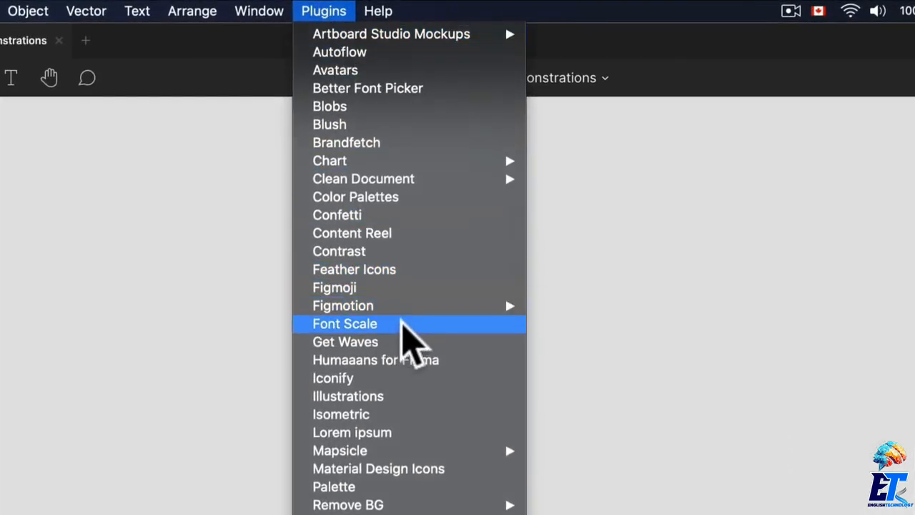
click(407, 124)
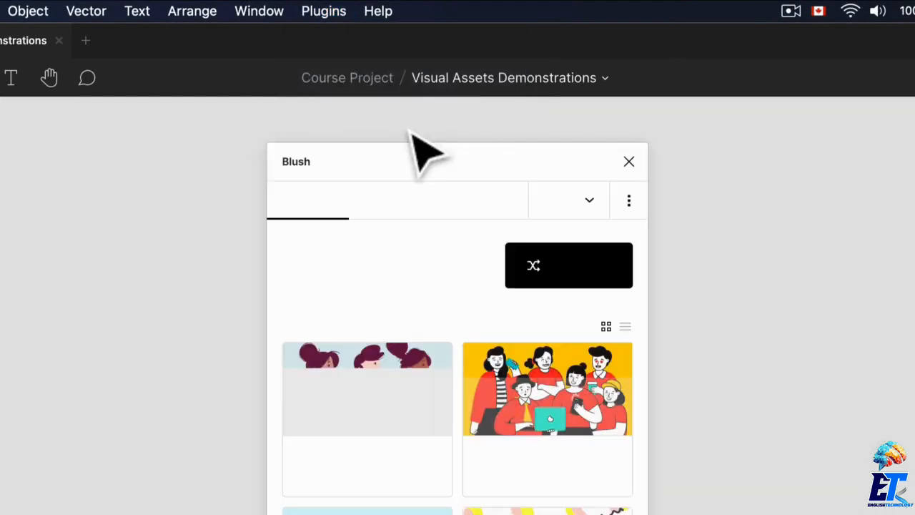
drag(409, 161, 550, 155)
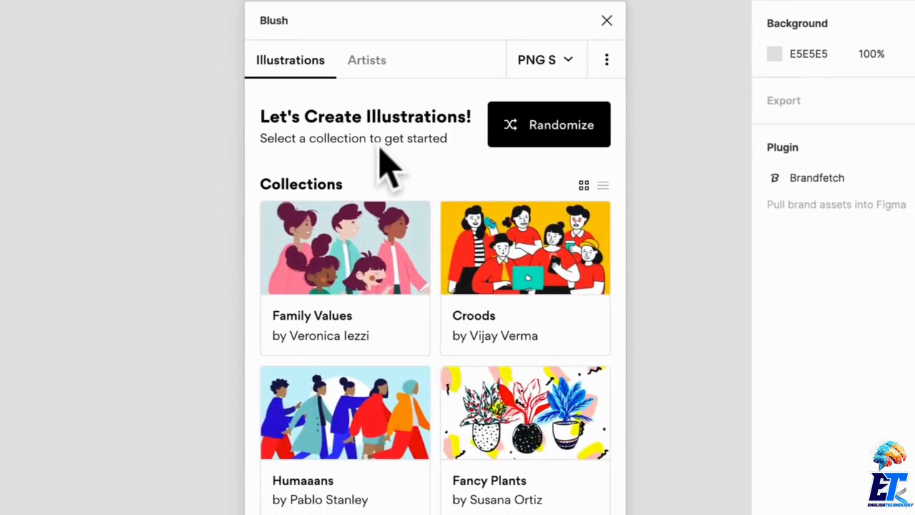
click(548, 61)
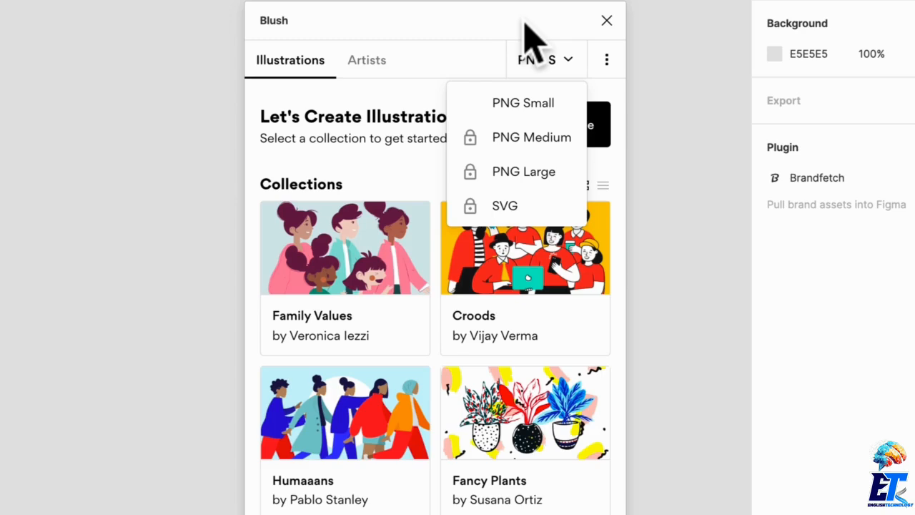
drag(524, 21, 41, 10)
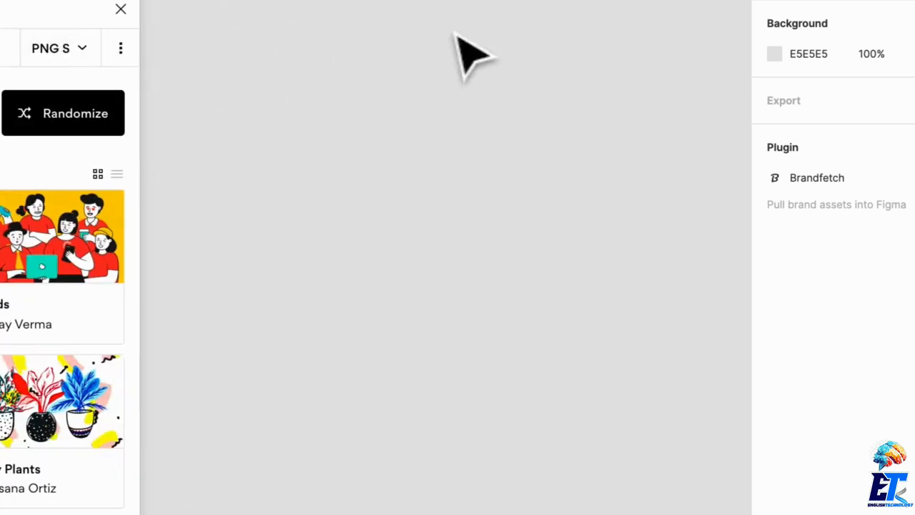
Create an iPhone 11 Pro / X frame on the canvas and rename it Onboarding
key(f)
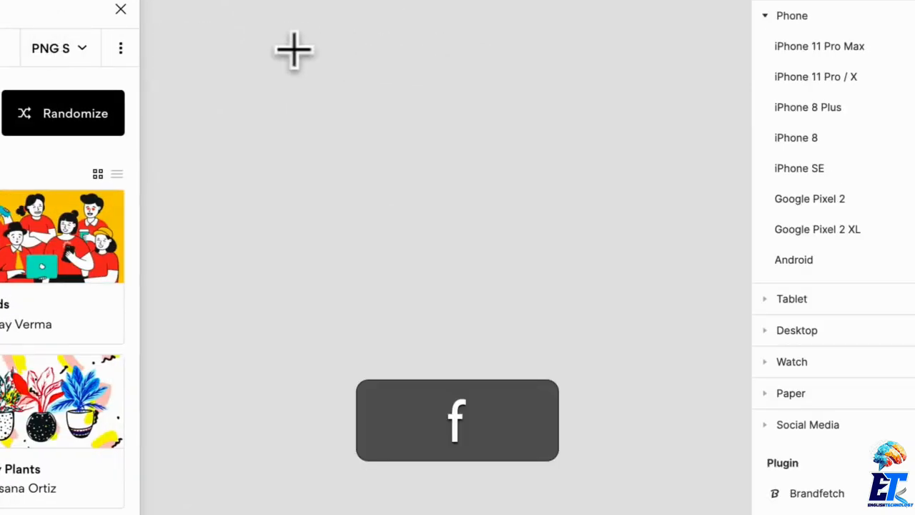
click(853, 79)
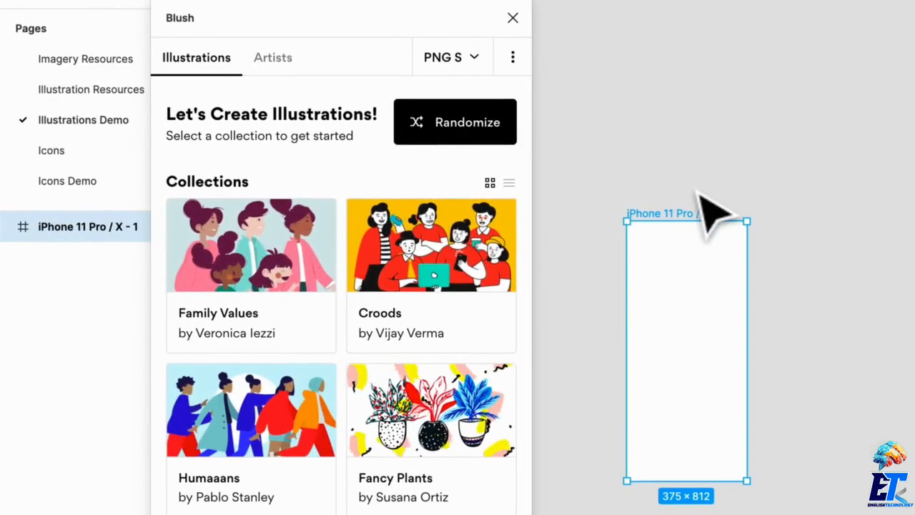
key(super+r)
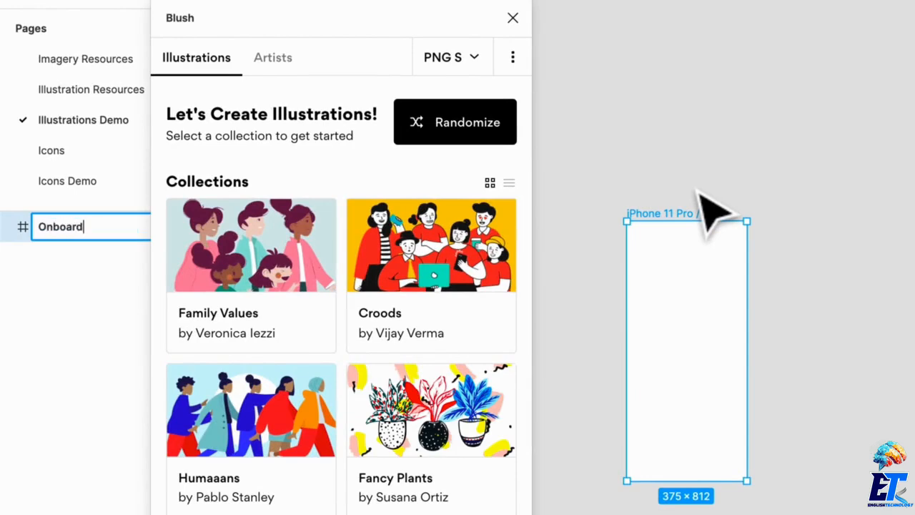
key(Return)
click(704, 191)
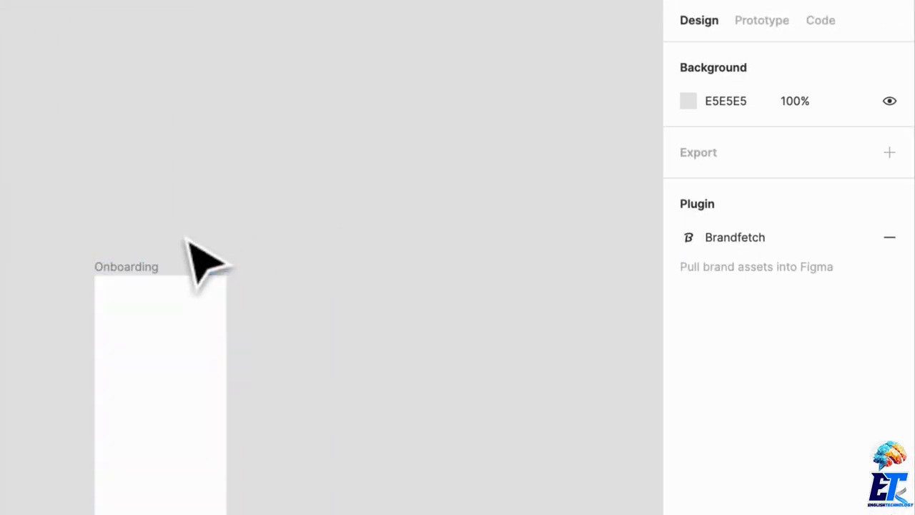
Draw a text box about 309 × 100 across the middle of the Onboarding frame with a font size of 40
scroll(698, 190, up, 5)
scroll(171, 236, up, 1)
scroll(169, 214, down, 3)
scroll(155, 80, up, 3)
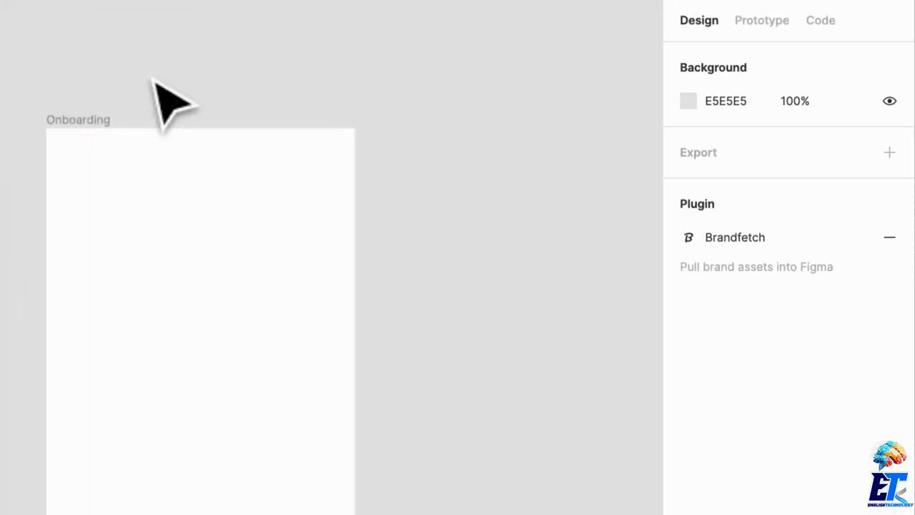
scroll(156, 77, down, 1)
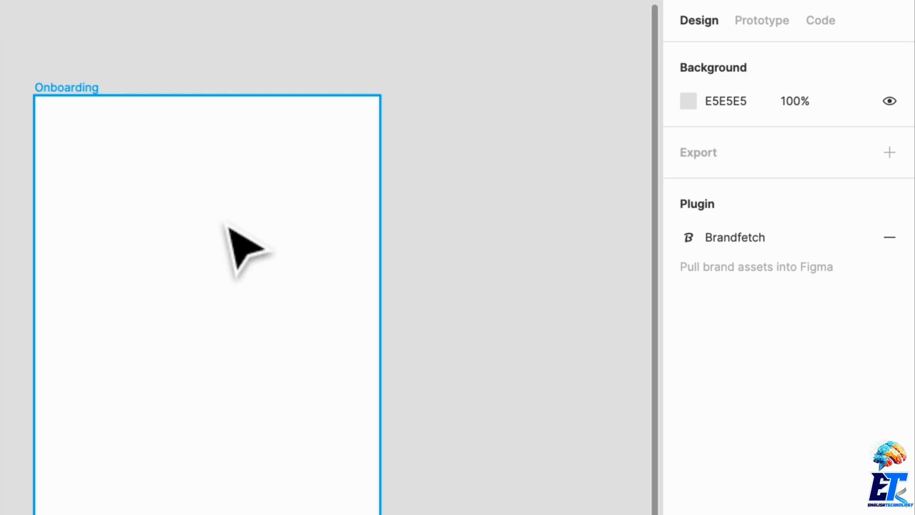
scroll(226, 226, down, 2)
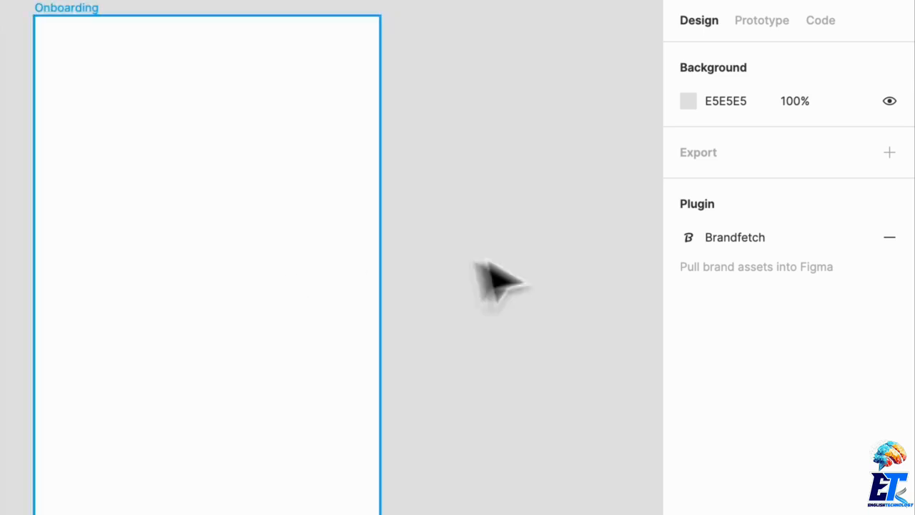
key(t)
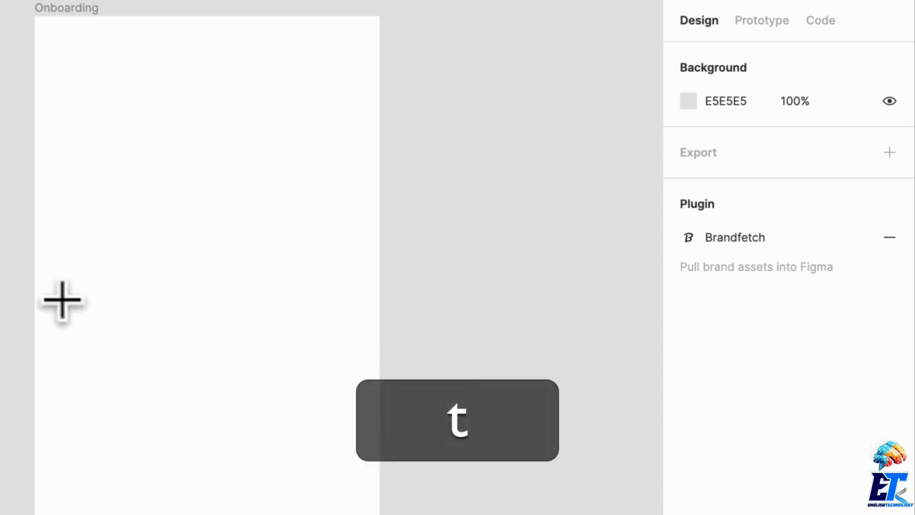
drag(61, 298, 346, 389)
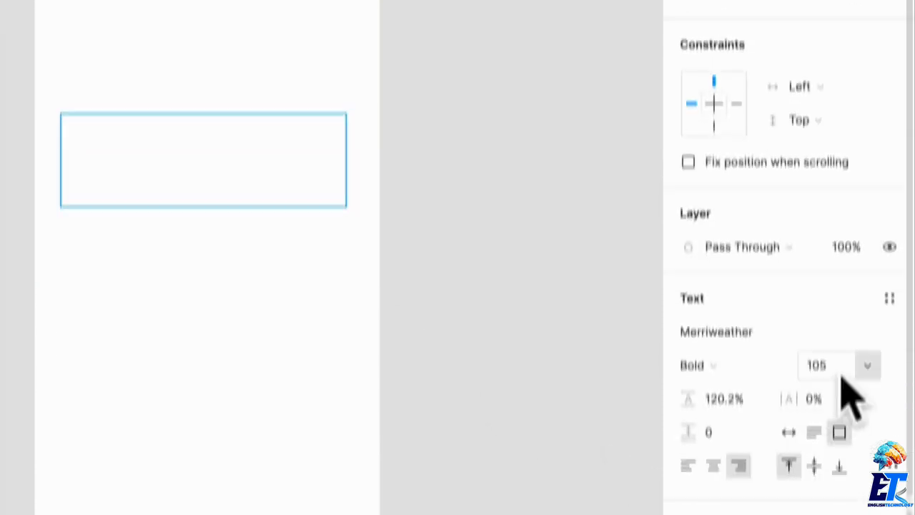
click(827, 336)
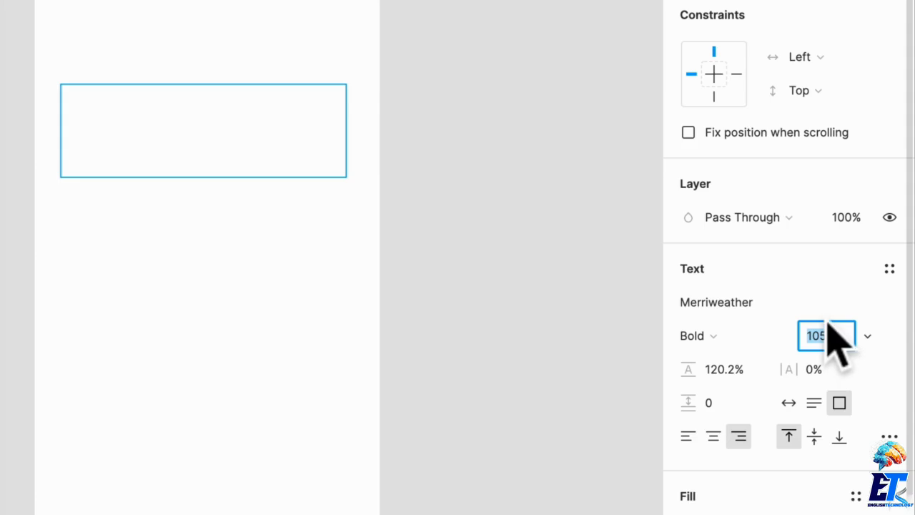
text(40)
key(Return)
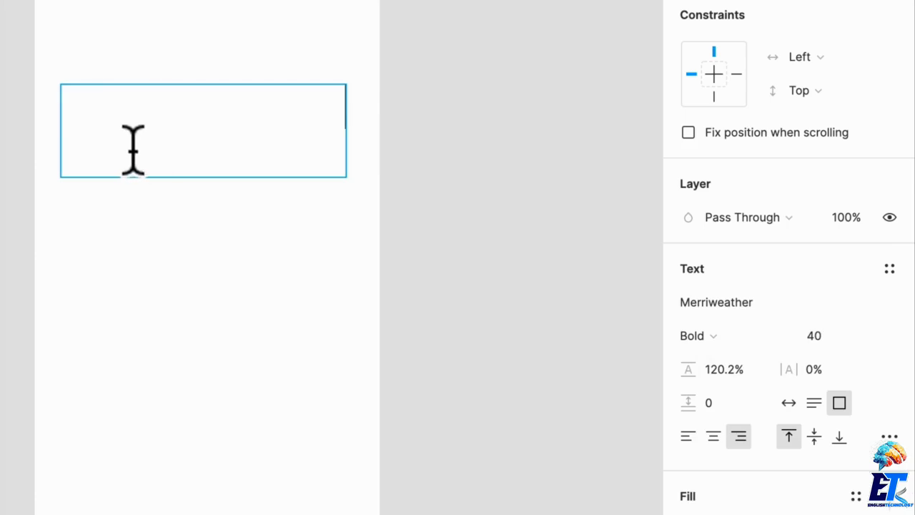
Enter the heading "Search for anything that you want" in the text box and center-align it
text(arch for)
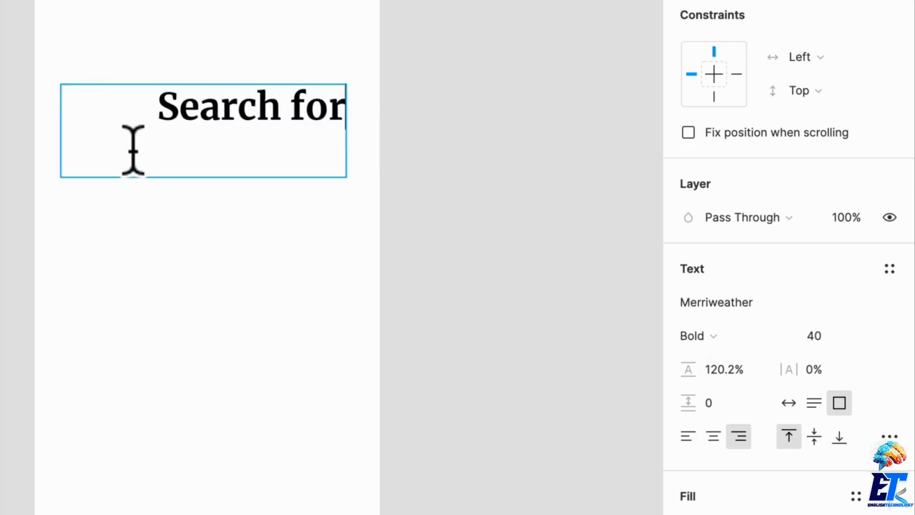
text( anything)
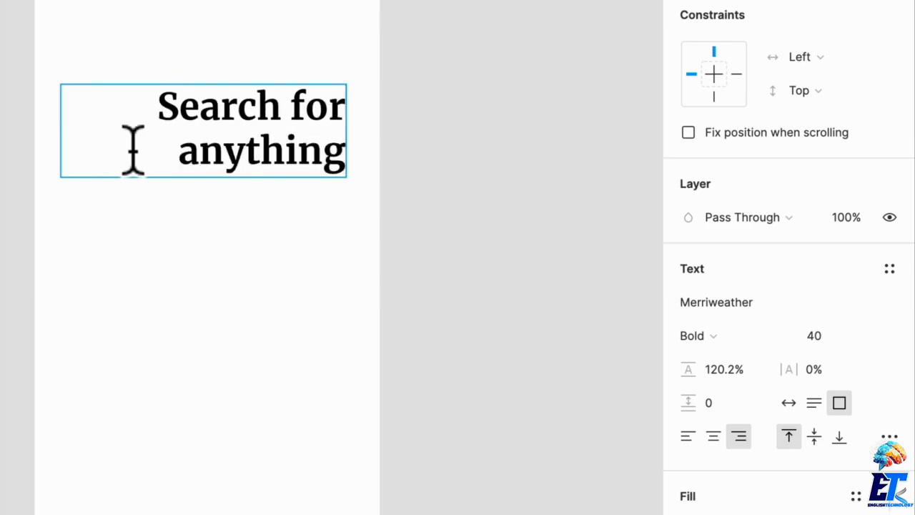
text( that you want)
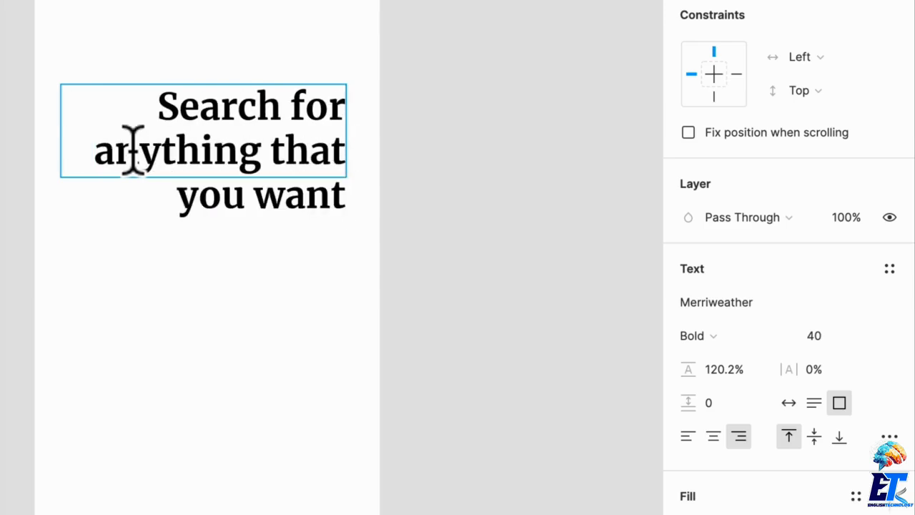
key(ctrl+a)
click(713, 437)
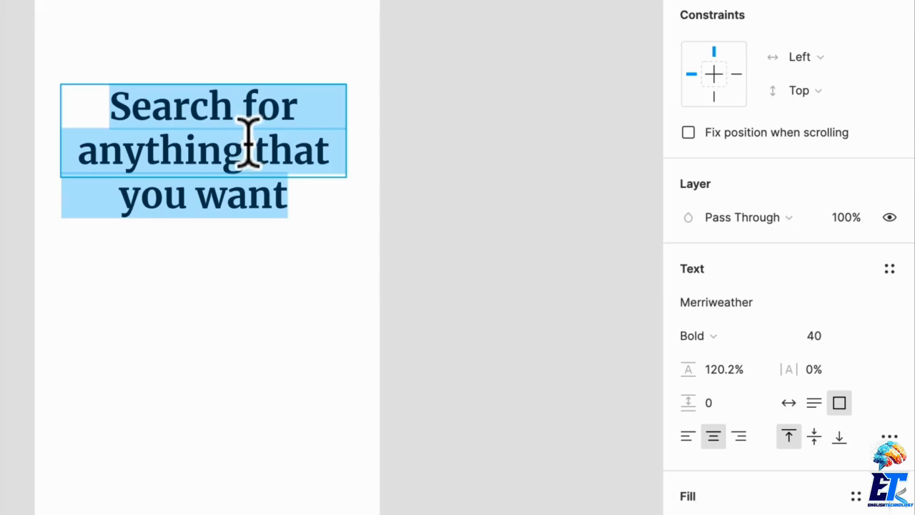
key(Escape)
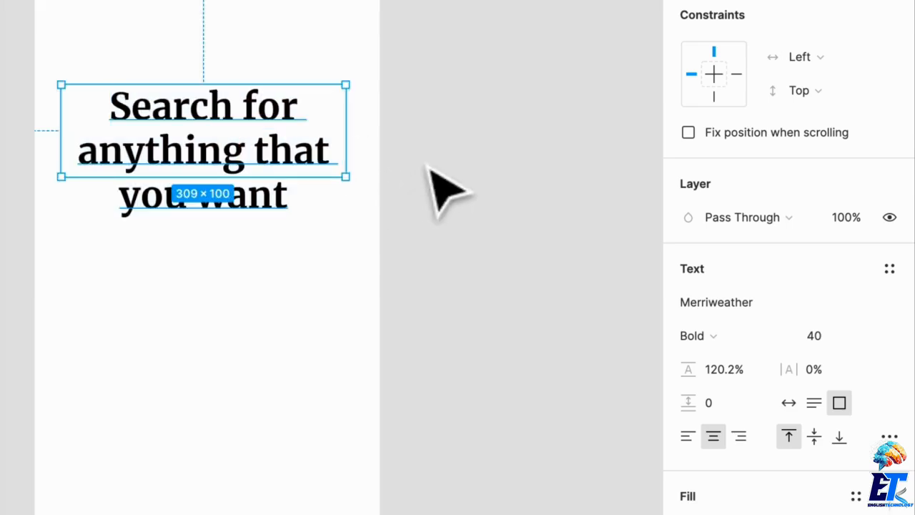
Resize the heading's text box to a width of 327 with automatic height, and move it lower in the frame
click(789, 403)
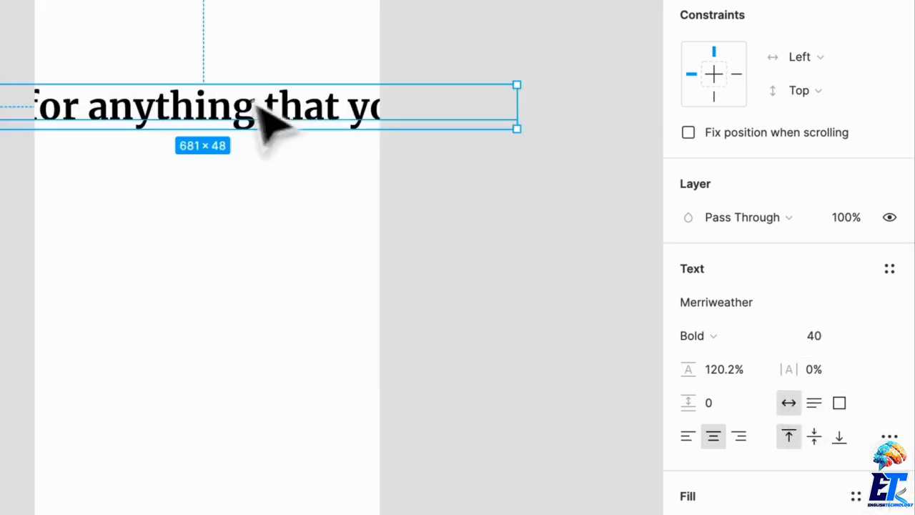
drag(521, 117, 353, 121)
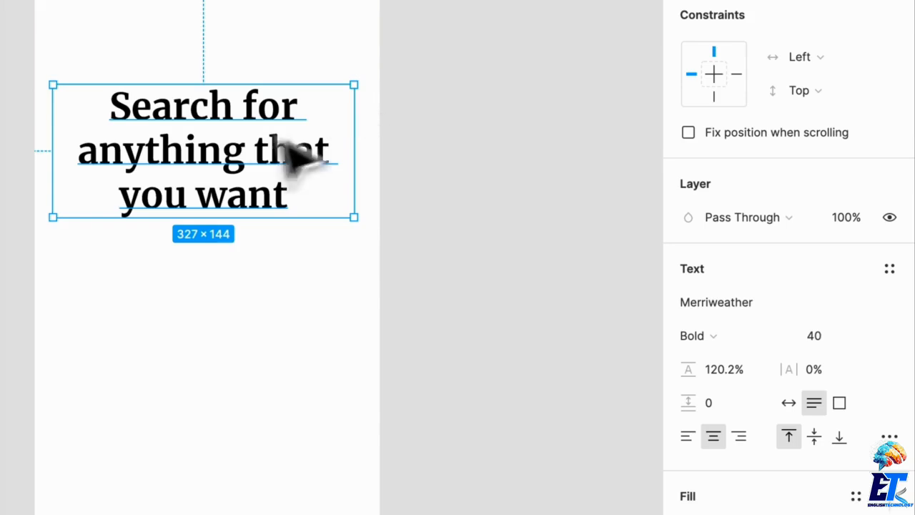
drag(298, 155, 250, 200)
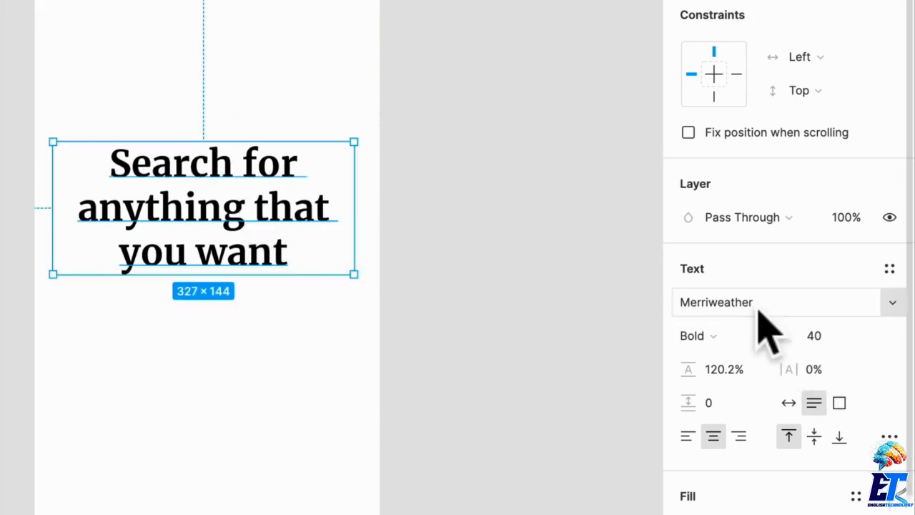
Change the heading's font to Open Sans
click(758, 304)
text(Open Sans)
key(Return)
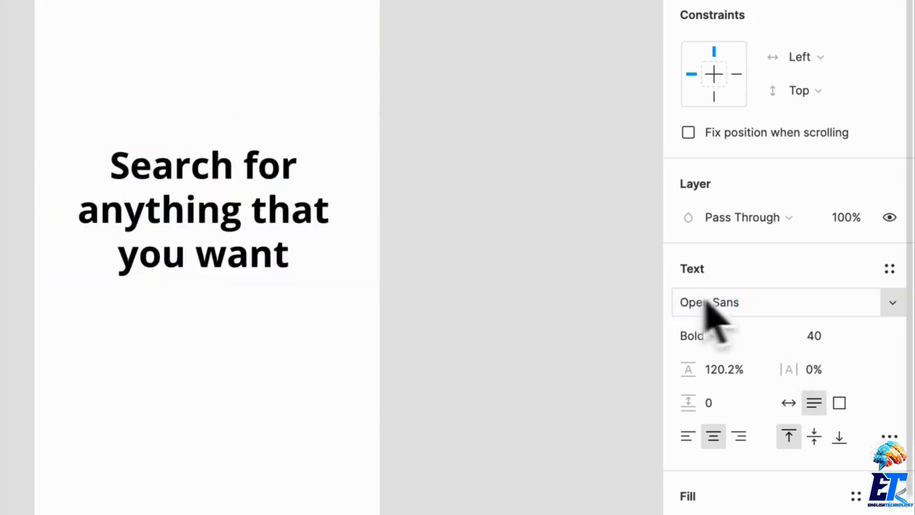
Try the SemiBold weight on the heading and switch it back to Bold
click(710, 336)
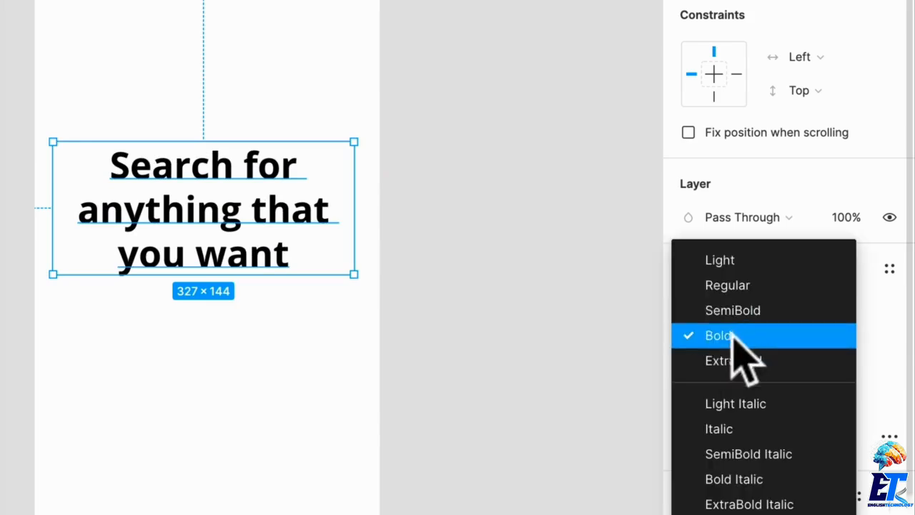
click(738, 312)
click(731, 334)
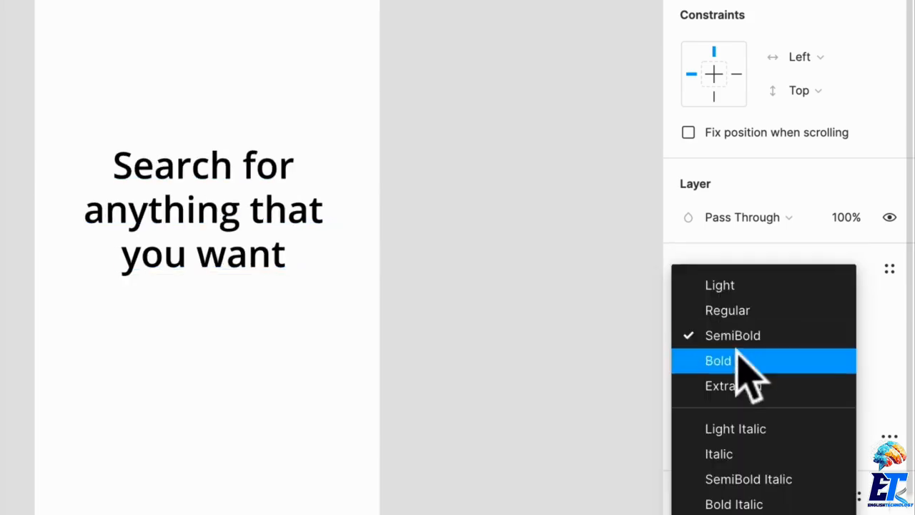
click(737, 359)
Try a font size of 32 on the heading and undo the size change
click(828, 335)
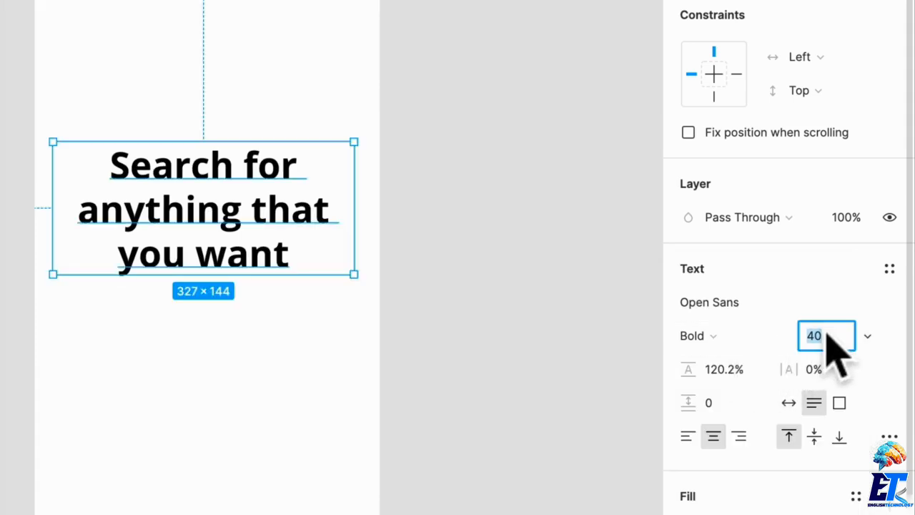
text(32)
key(Return)
key(ctrl+z)
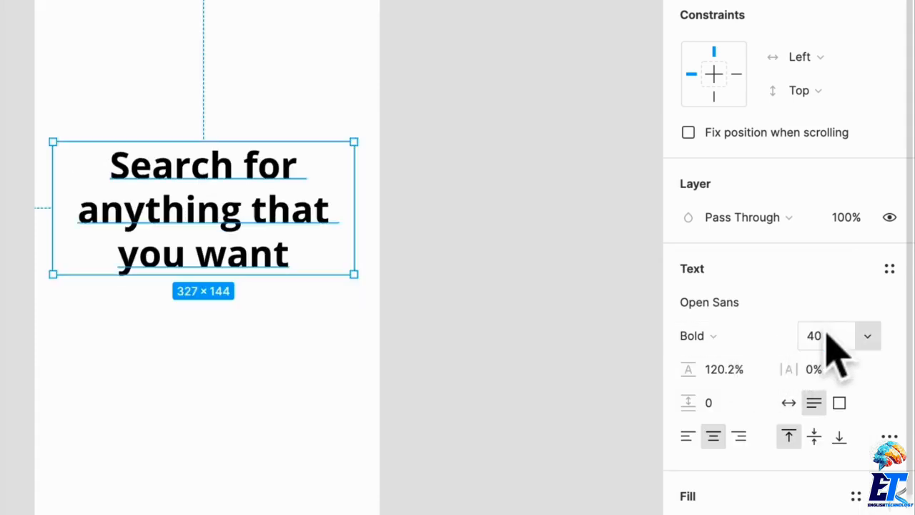
Set the heading's line height to 115%
click(726, 370)
text(11)
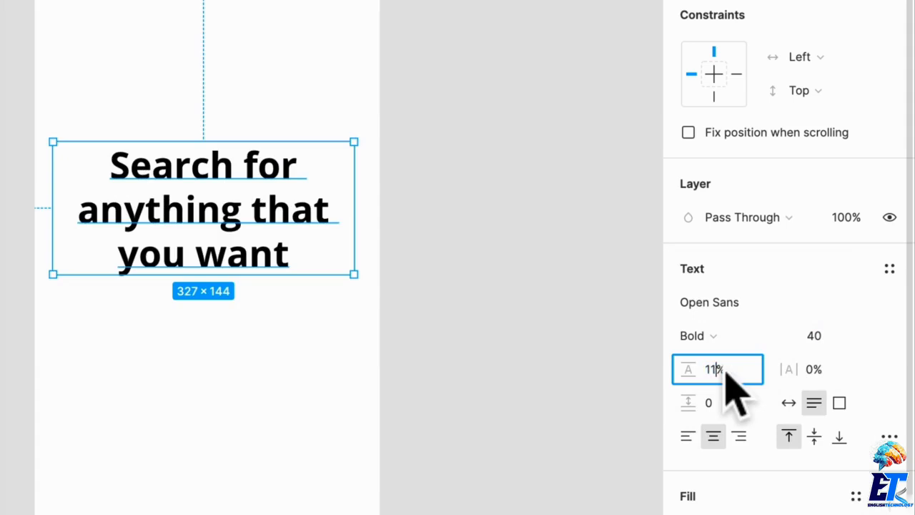
text(5)
key(Return)
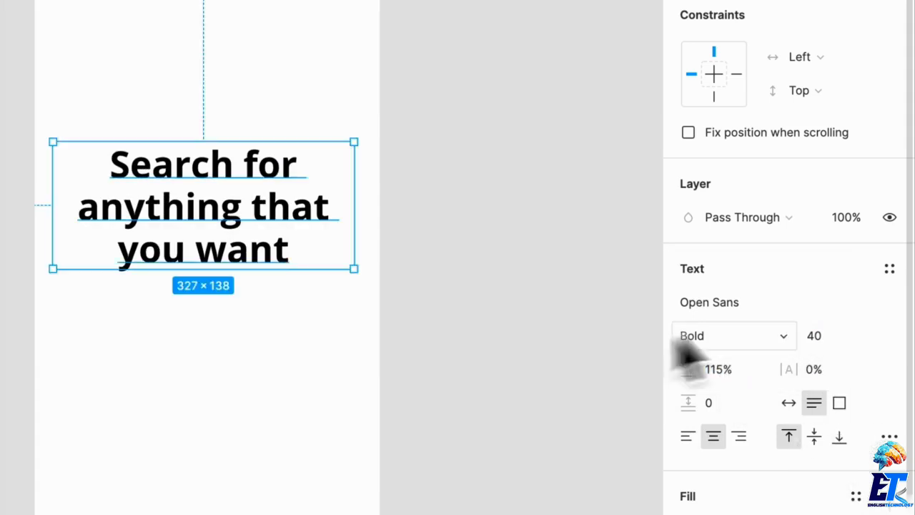
Try the heading's black fill at 70% opacity and settle on 90%
scroll(771, 501, down, 1)
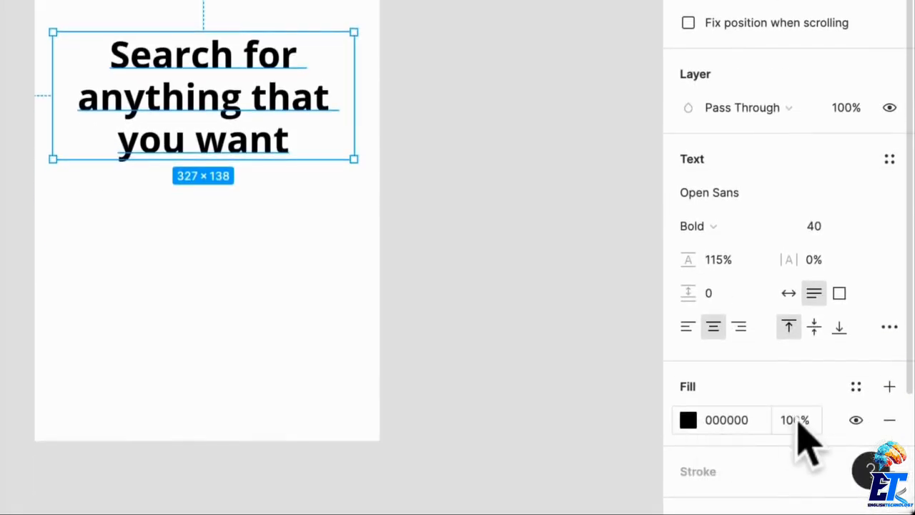
click(796, 506)
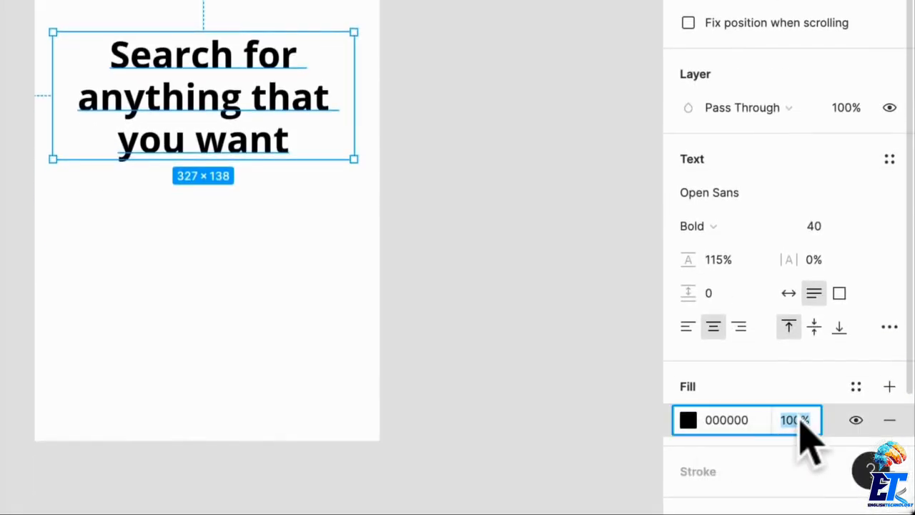
text(70)
key(Return)
click(792, 420)
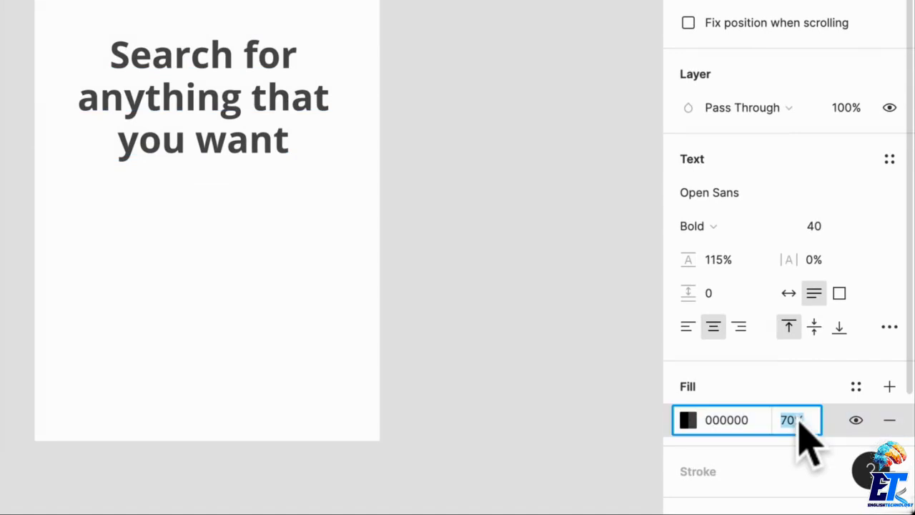
text(90)
key(Return)
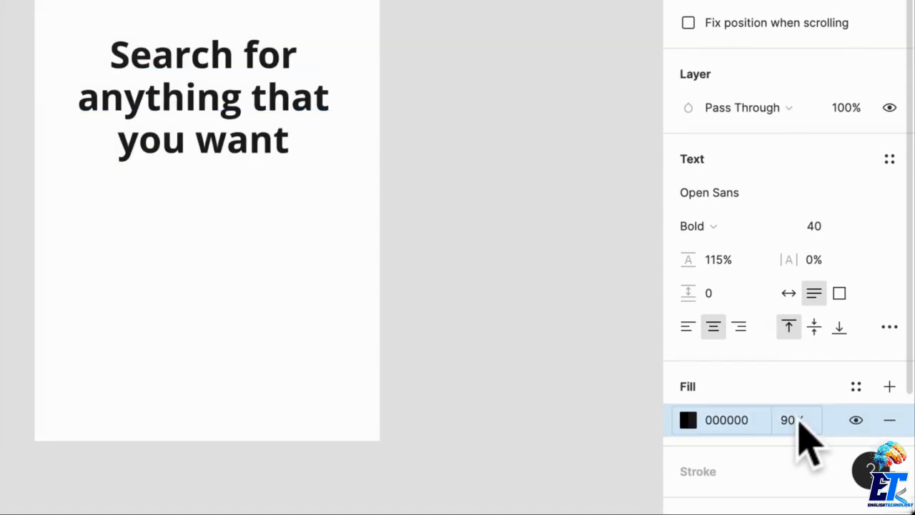
Duplicate the heading below the original, set the copy's font size to 16 and move it up closer to the heading
drag(227, 109, 219, 265)
click(830, 235)
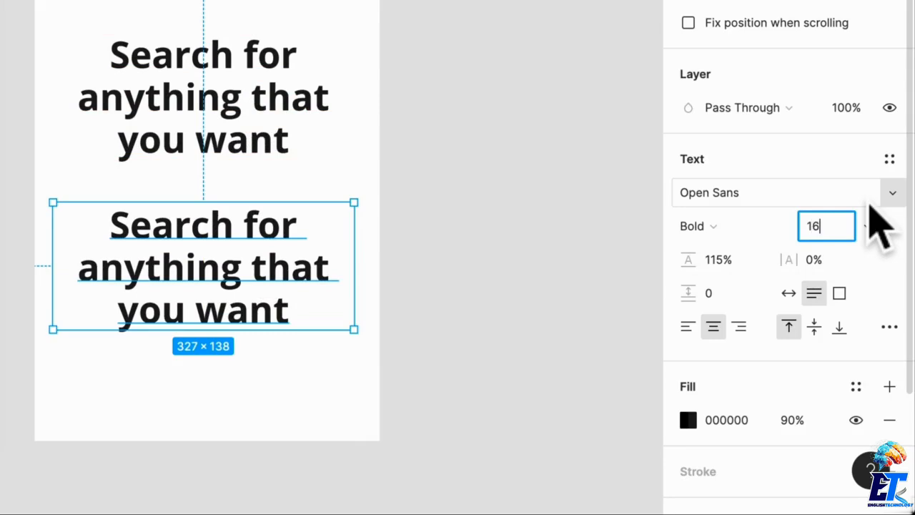
key(Return)
click(155, 280)
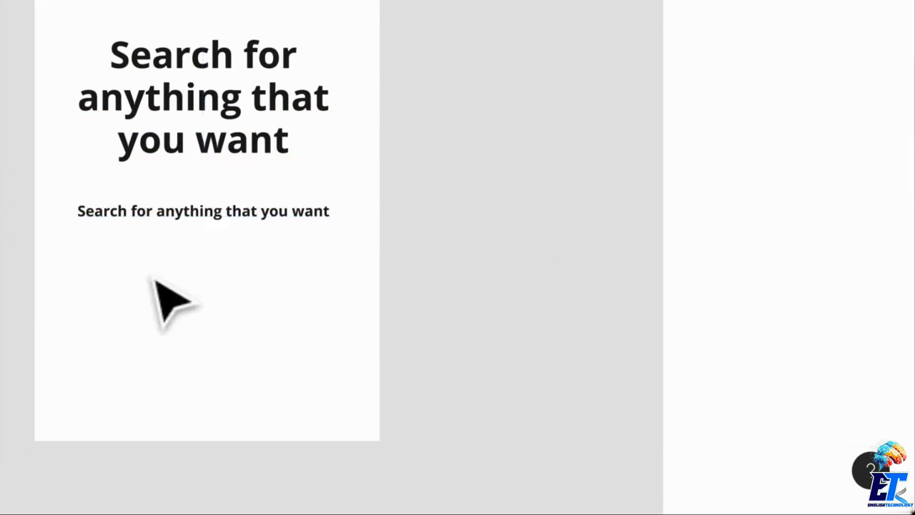
drag(308, 211, 307, 191)
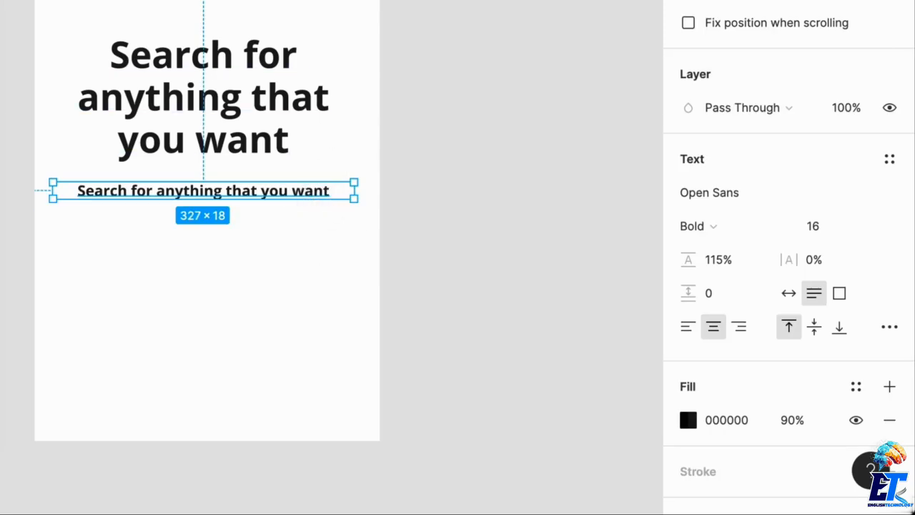
Replace the small text under the heading with Lorem Ipsum (short) from the Content Reel plugin
click(279, 136)
click(291, 194)
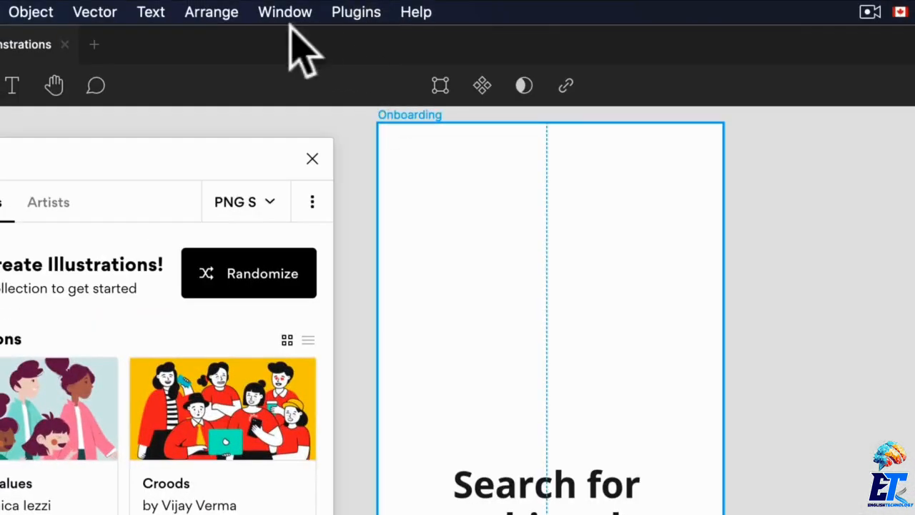
click(351, 11)
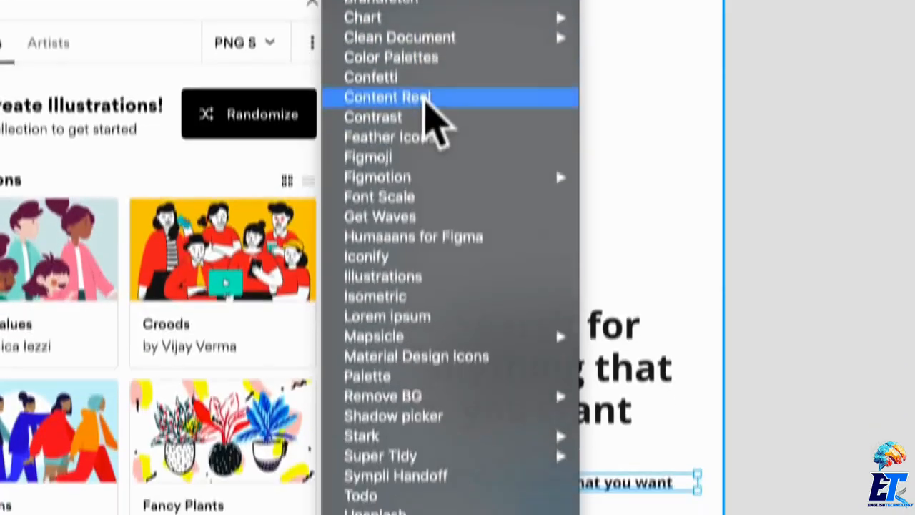
click(425, 100)
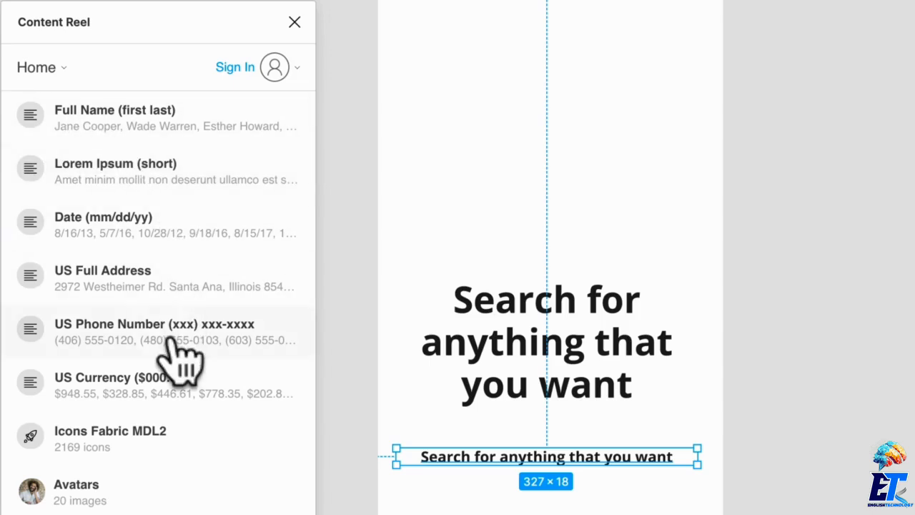
click(172, 166)
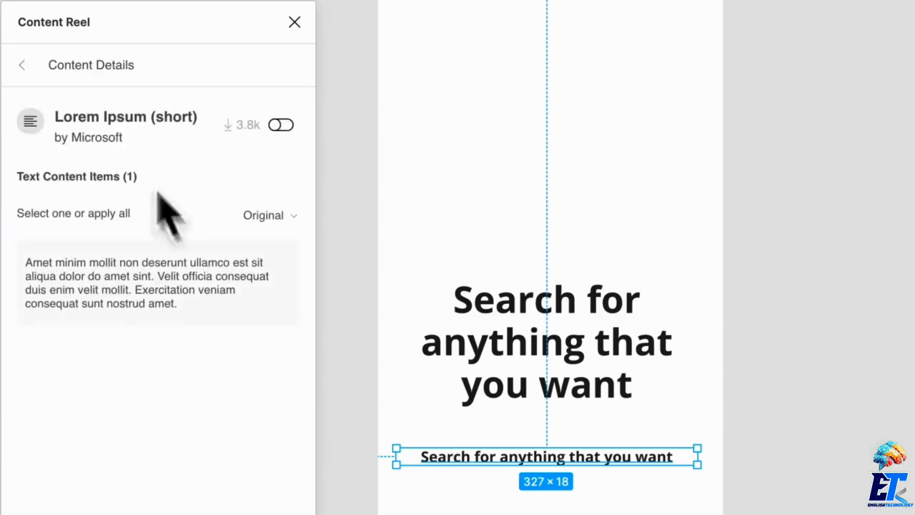
click(177, 325)
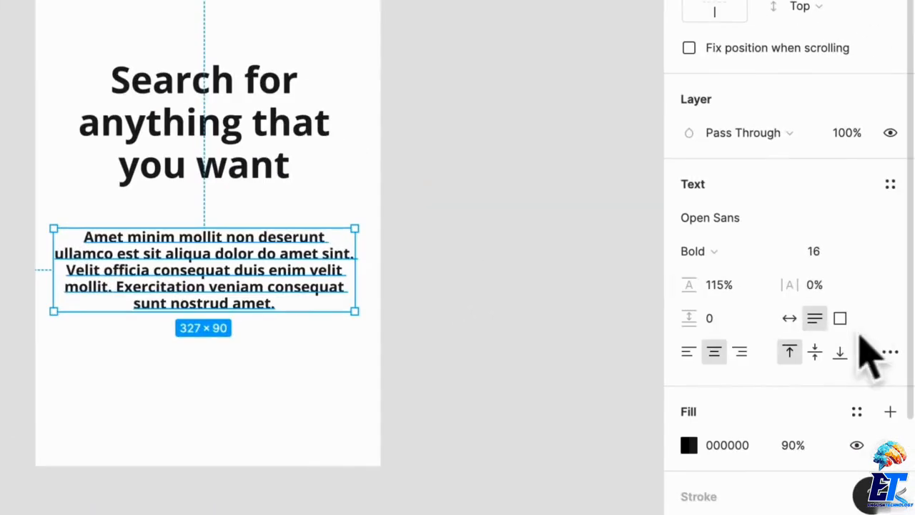
Set the lorem ipsum paragraph's font weight to Regular
click(867, 252)
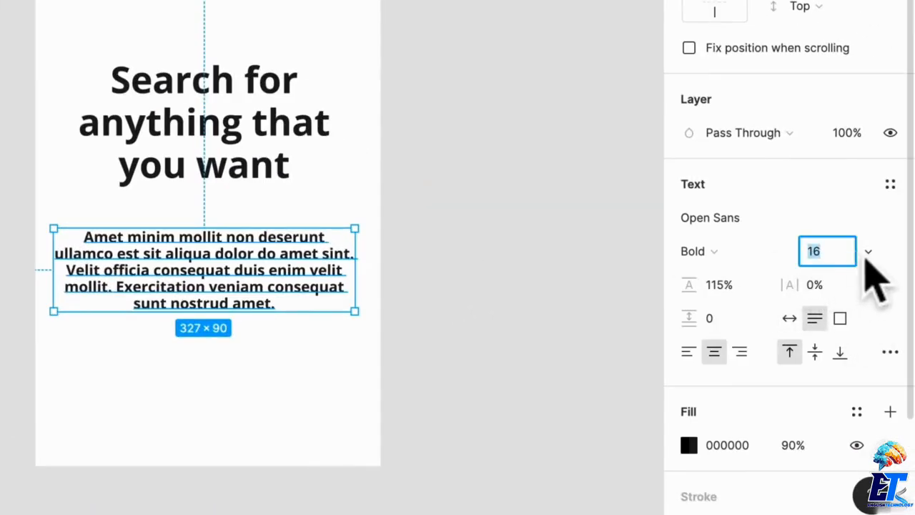
key(Escape)
click(704, 251)
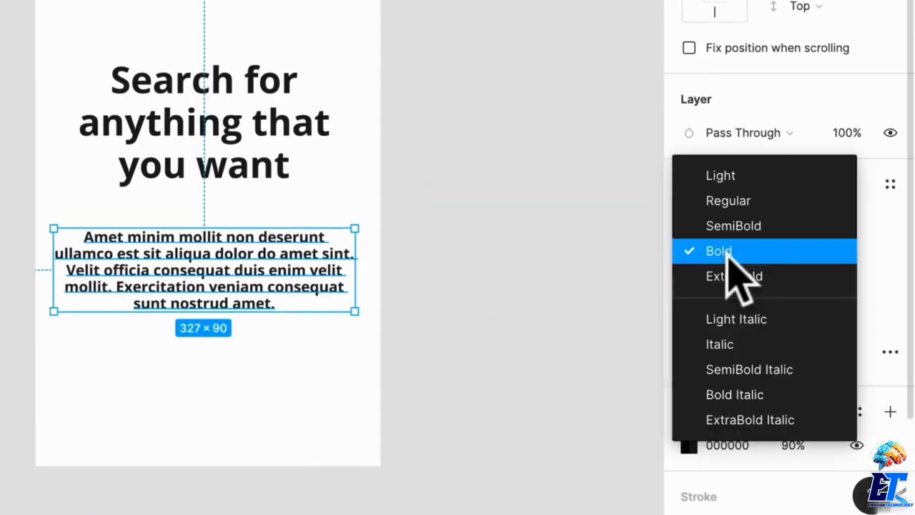
click(719, 198)
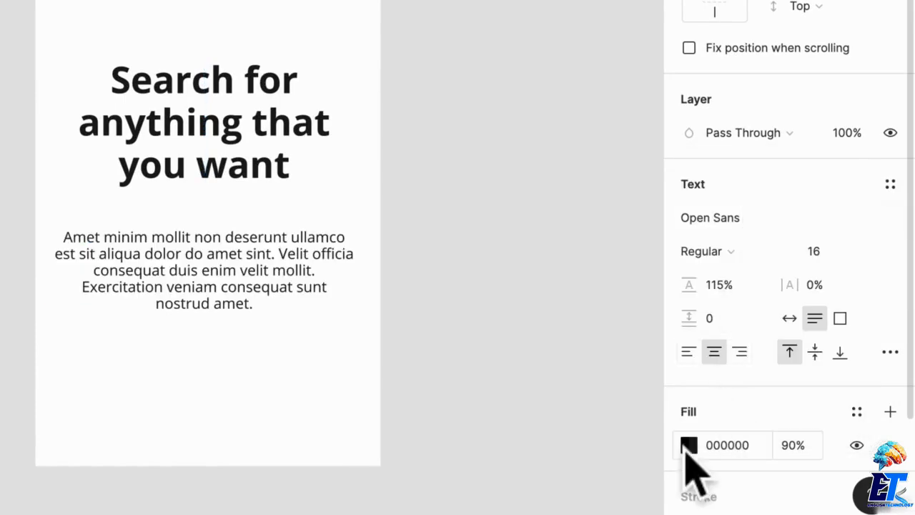
Set the lorem ipsum paragraph's line height to 24 px
click(723, 290)
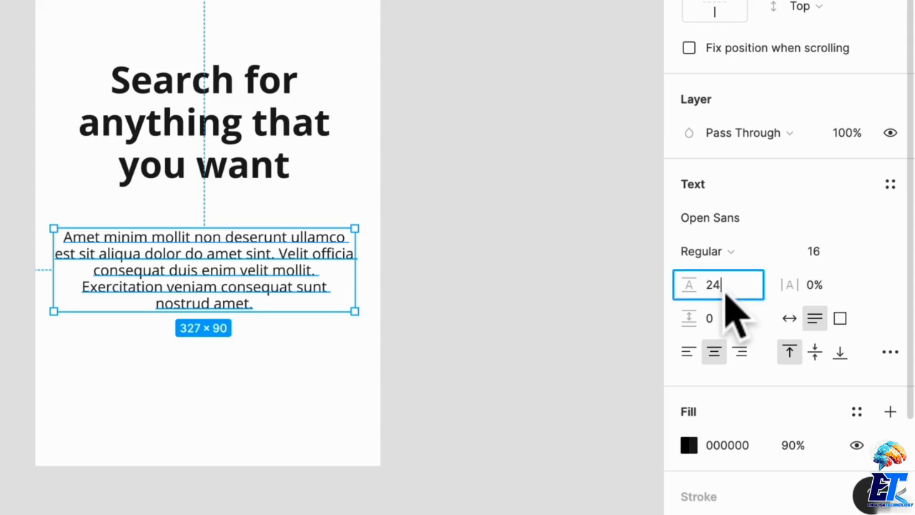
click(424, 297)
click(219, 281)
scroll(229, 308, up, 2)
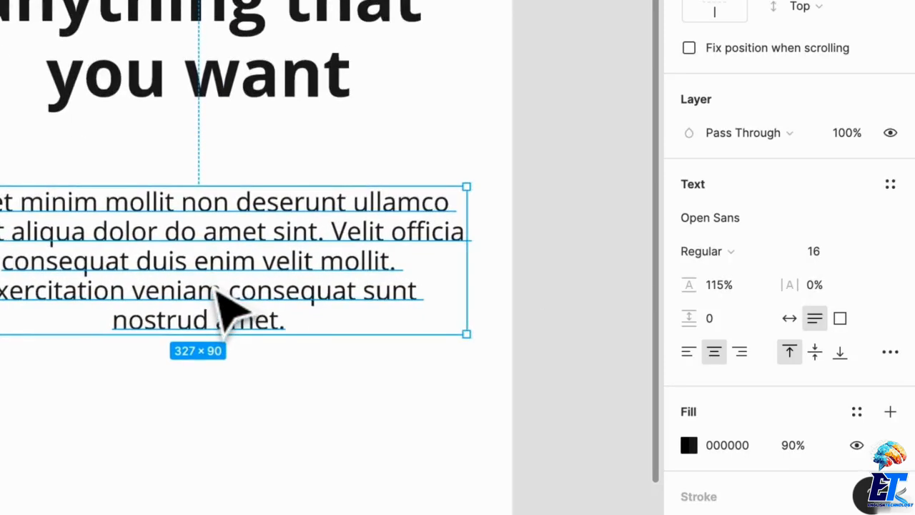
click(745, 286)
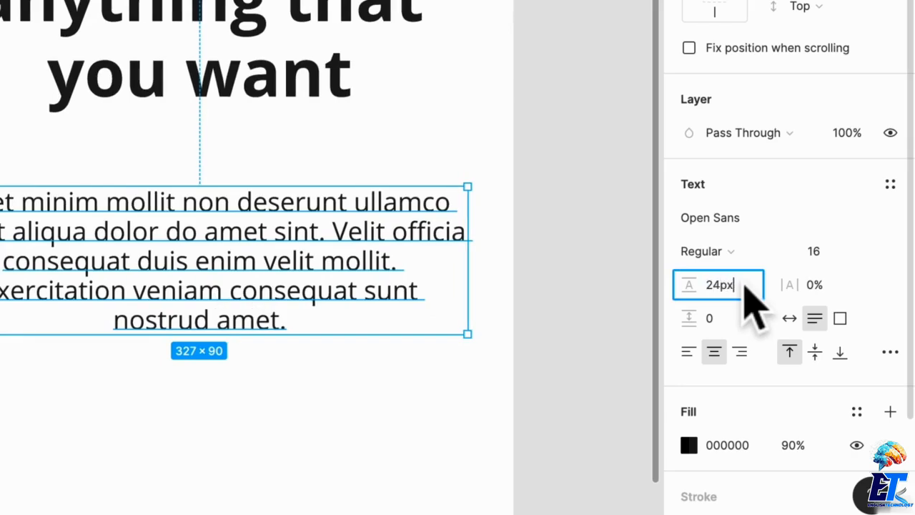
key(Return)
scroll(261, 257, down, 3)
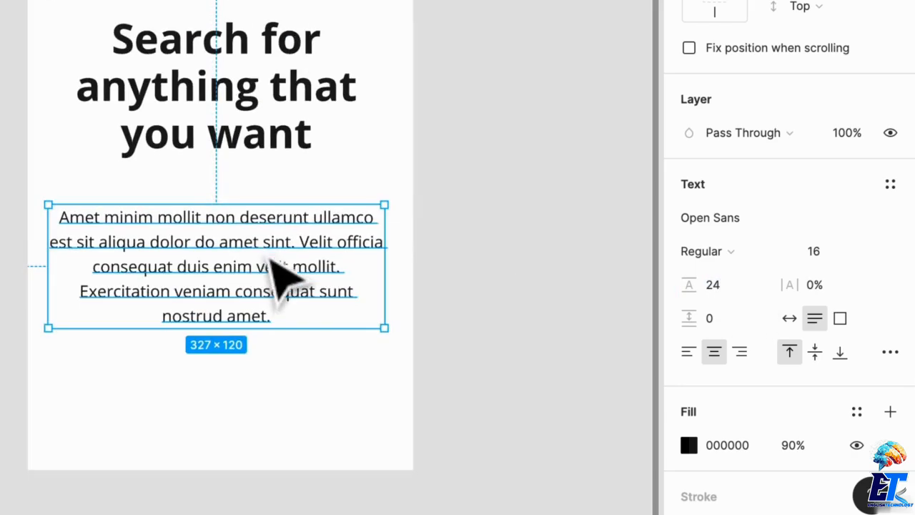
Set the paragraph's black fill to 60% opacity and move the paragraph slightly up towards the heading
scroll(278, 270, down, 1)
click(794, 445)
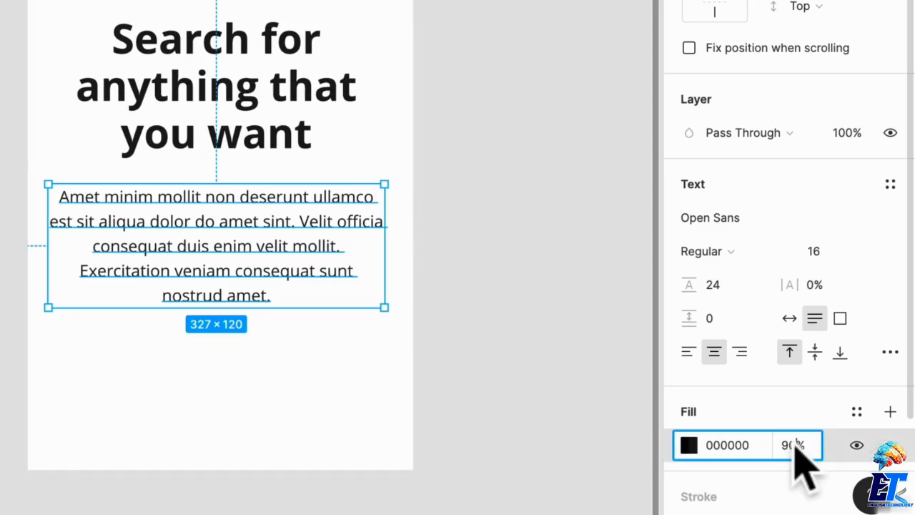
key(Return)
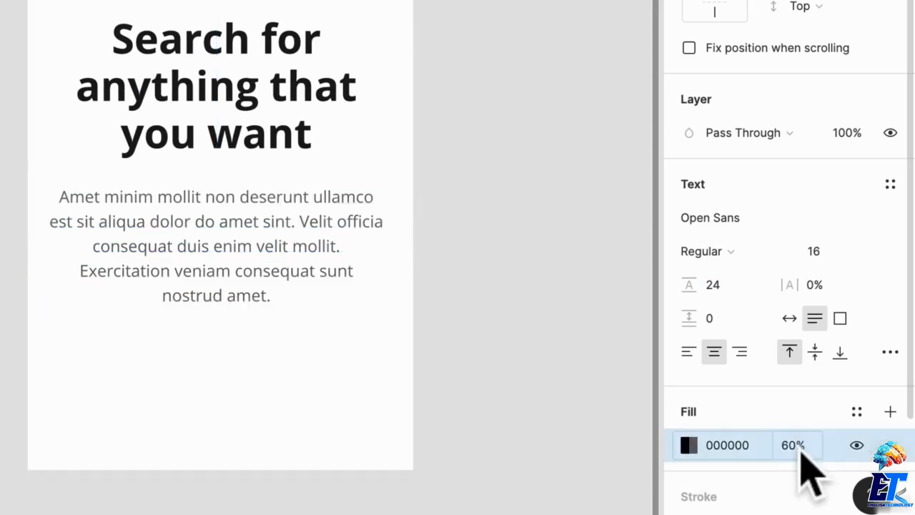
click(290, 136)
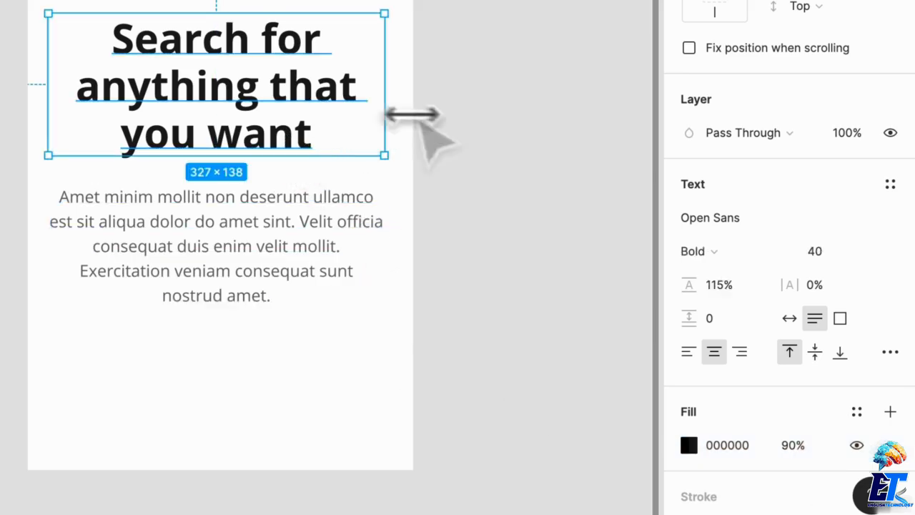
click(442, 123)
drag(243, 263, 243, 253)
click(263, 366)
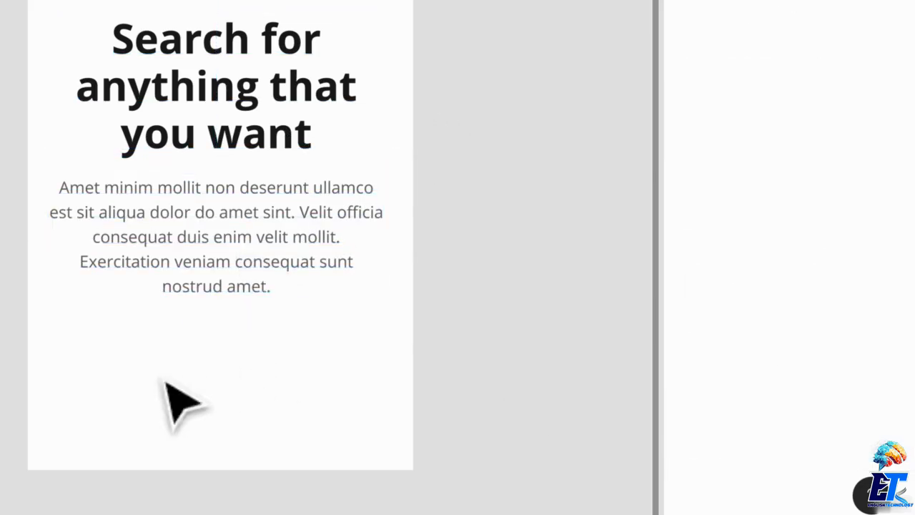
Draw a rounded button rectangle about 183 × 48 below the paragraph and add the text "Continue" beside it in SemiBold
drag(196, 392, 384, 439)
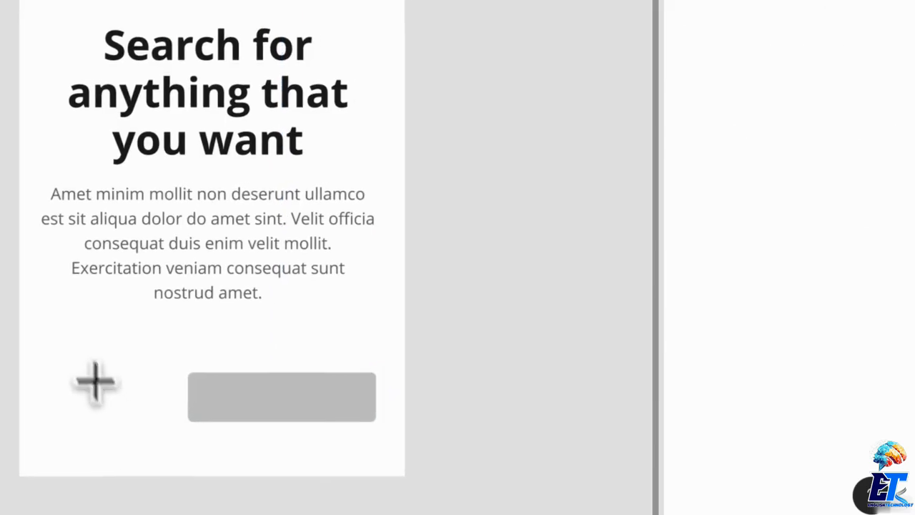
drag(74, 337, 183, 388)
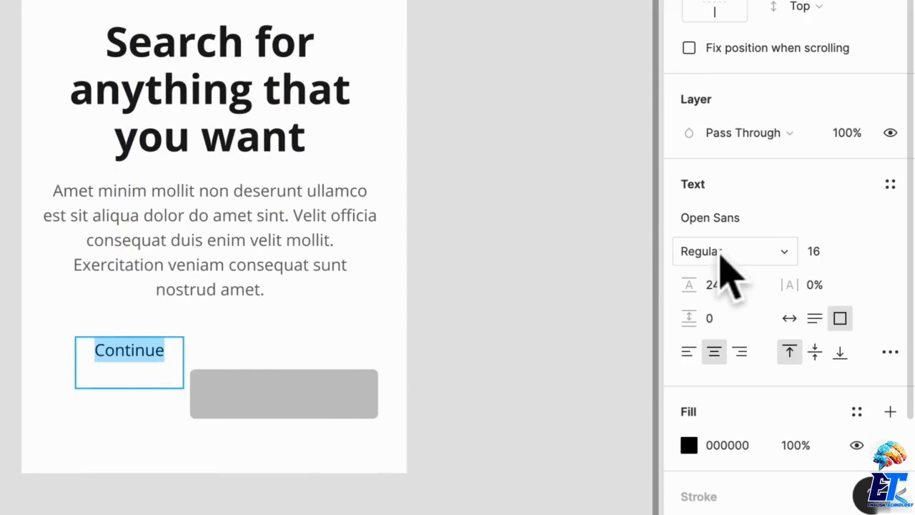
click(718, 252)
click(741, 281)
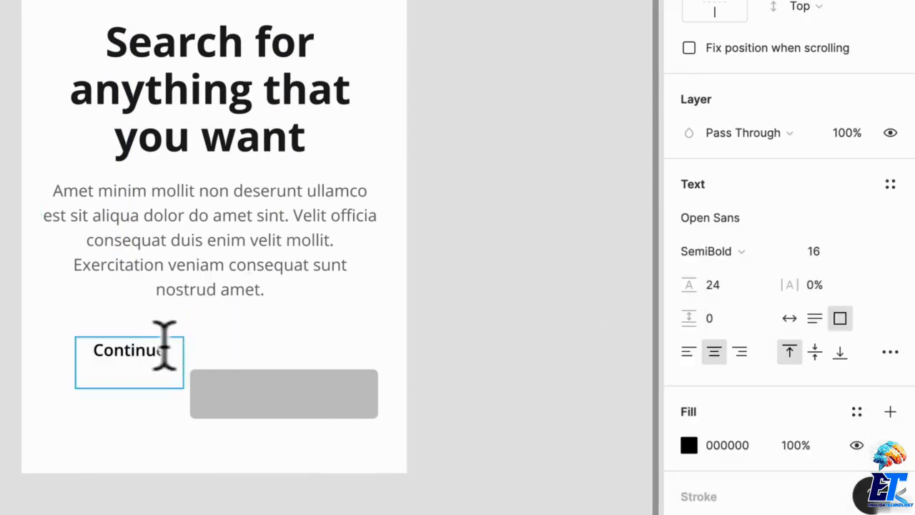
Color the Continue text white (FFFFFF) and place it centred on the grey button as auto-width text
text(ffffff)
key(Return)
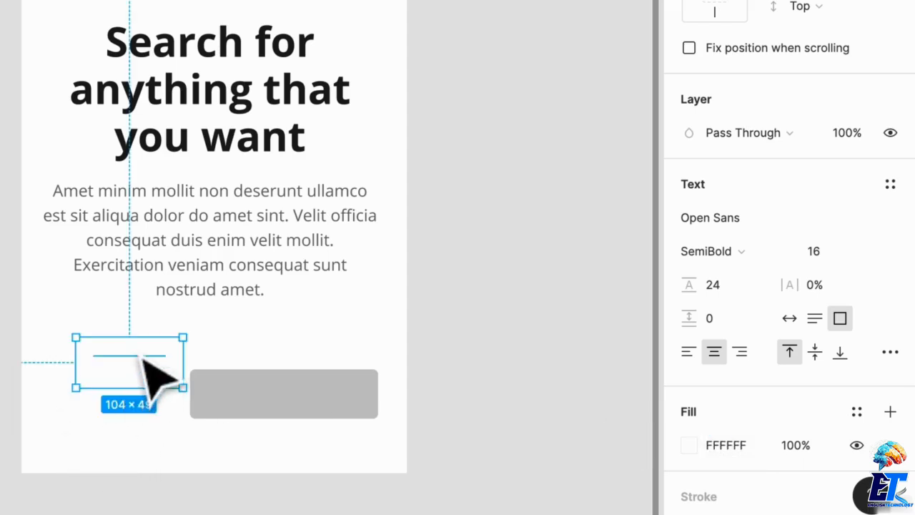
drag(145, 360, 285, 396)
click(789, 319)
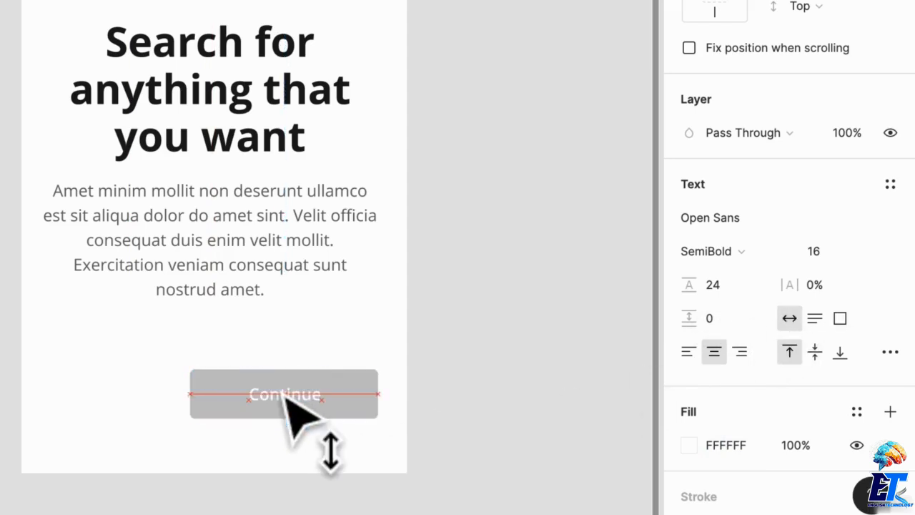
Try several orange and yellow shades on the button rectangle's fill and settle on orange FBAD37
click(204, 406)
click(685, 215)
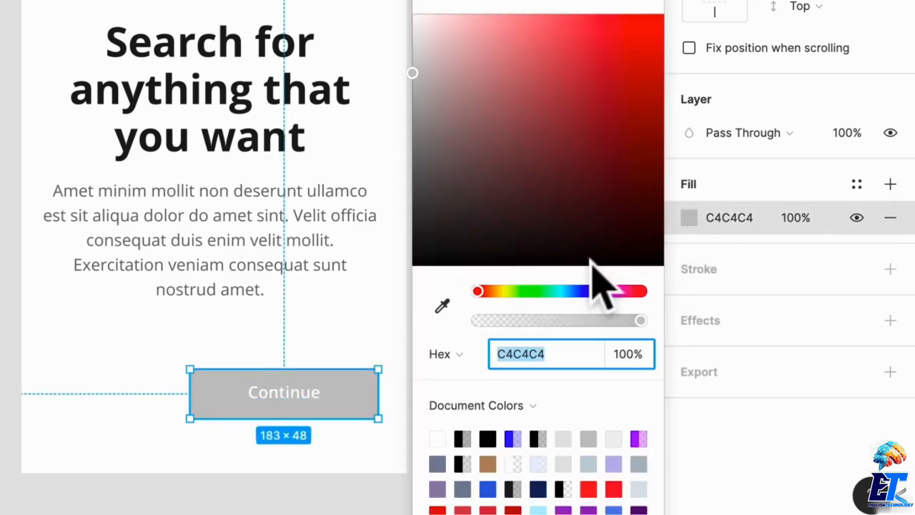
click(502, 291)
drag(547, 148, 643, 67)
drag(499, 294, 495, 294)
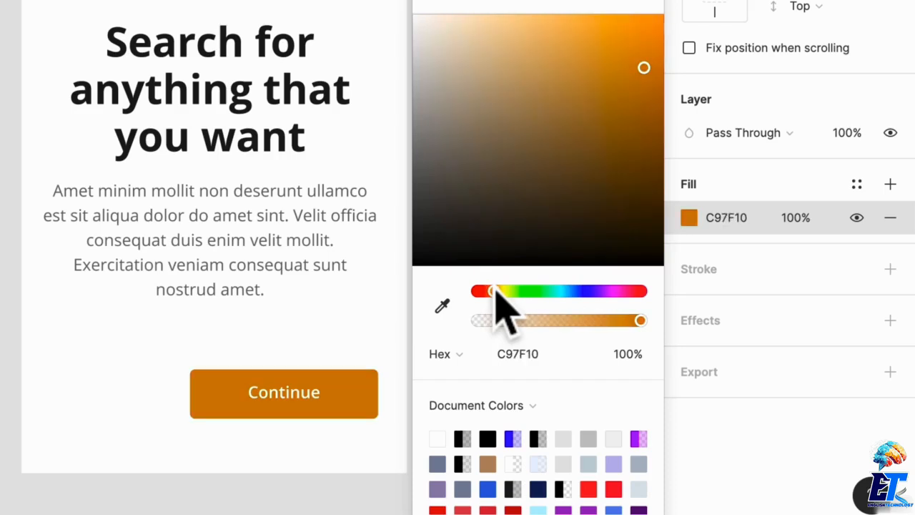
drag(644, 68, 629, 44)
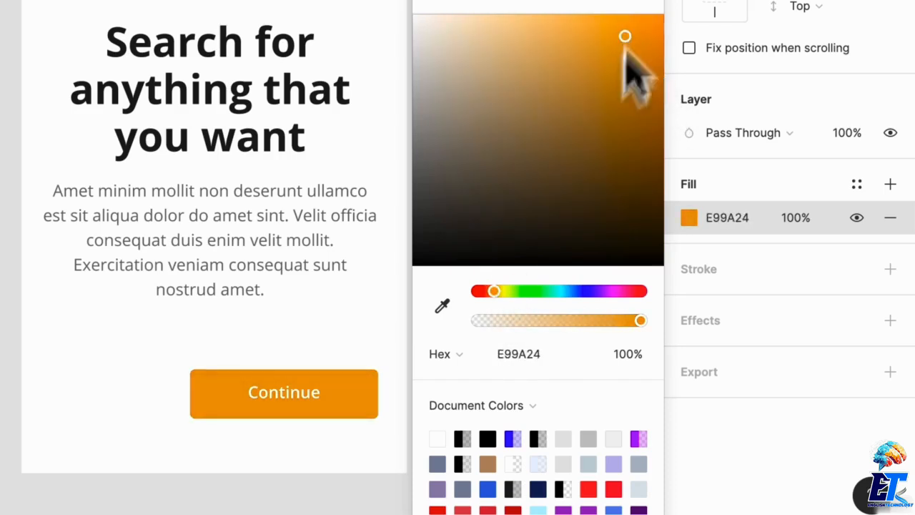
drag(508, 293, 500, 291)
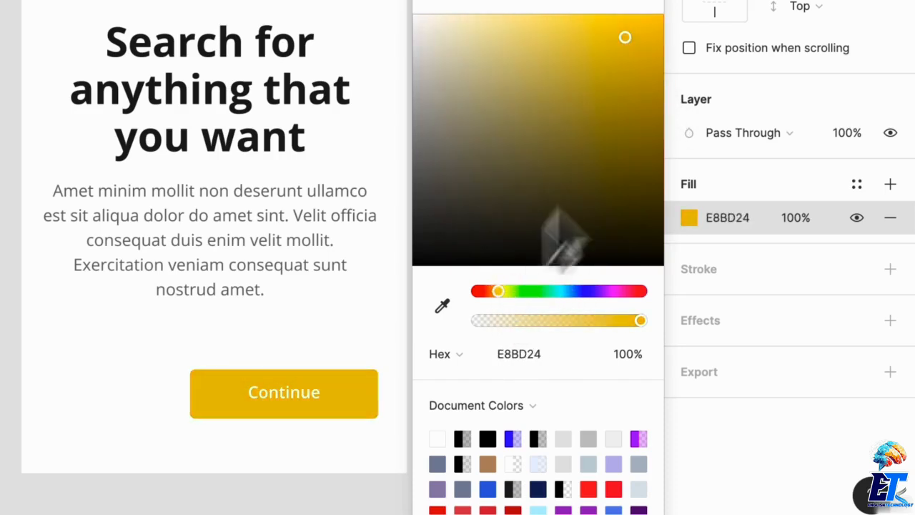
drag(636, 52, 608, 18)
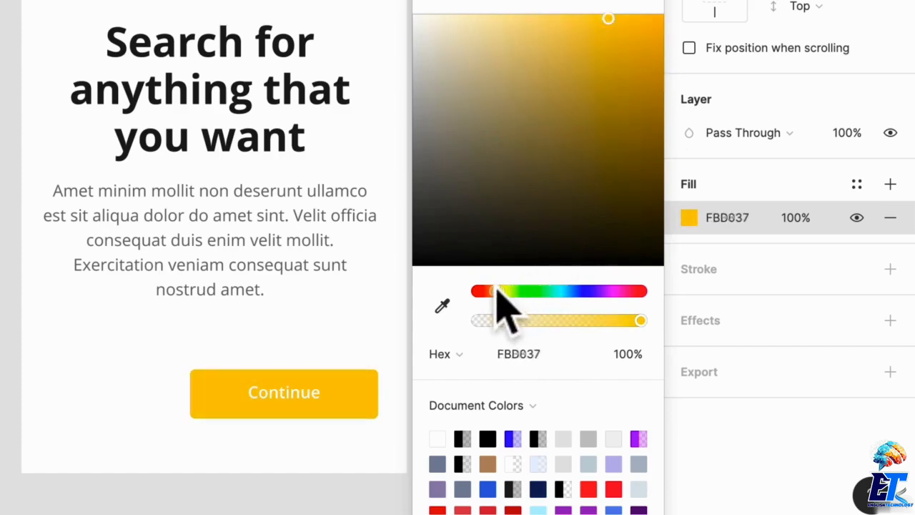
drag(495, 289, 495, 288)
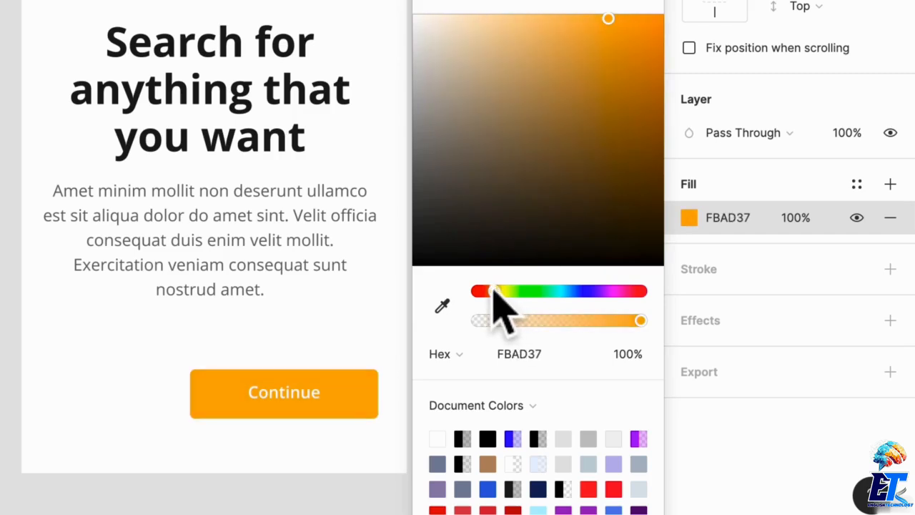
Select the orange button together with its Continue label and widen them towards the left
drag(154, 351, 300, 430)
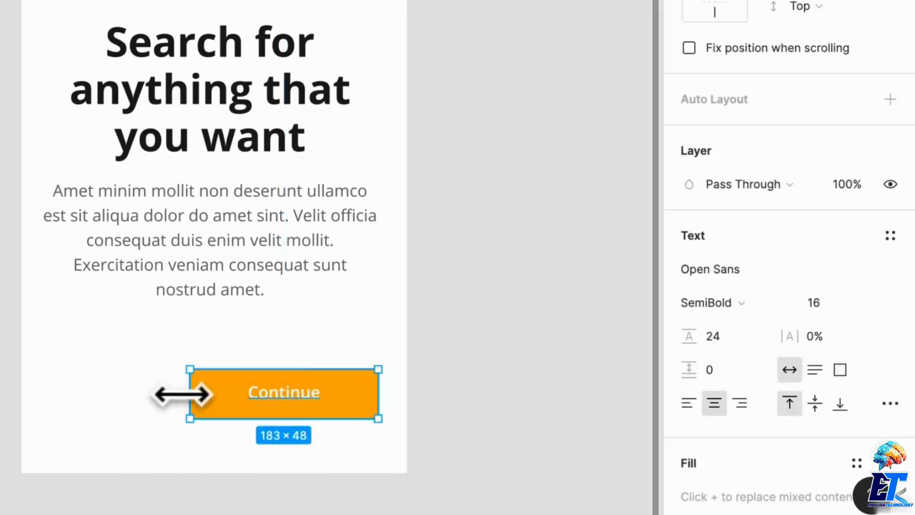
drag(183, 394, 158, 392)
click(127, 400)
Add the text "Back" in the empty space beside the orange Continue button and make it auto-width
scroll(118, 388, left, 3)
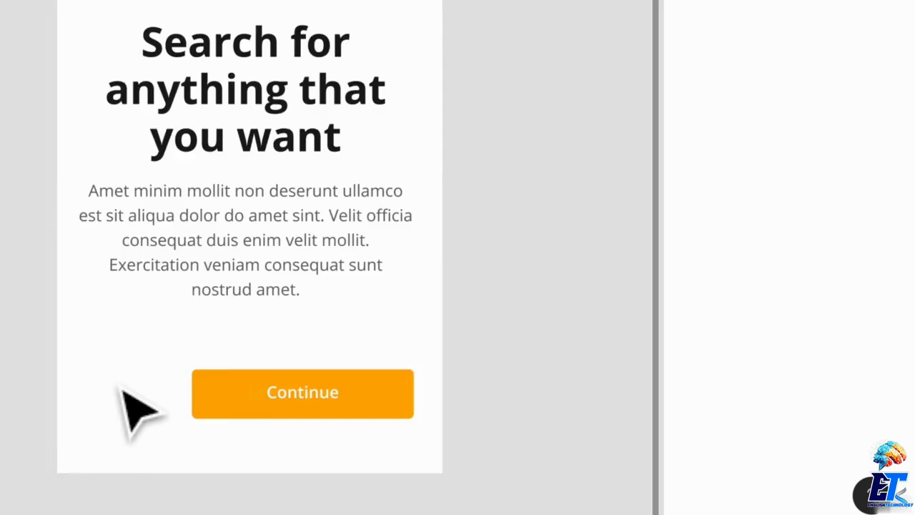
scroll(193, 419, down, 2)
scroll(194, 419, right, 2)
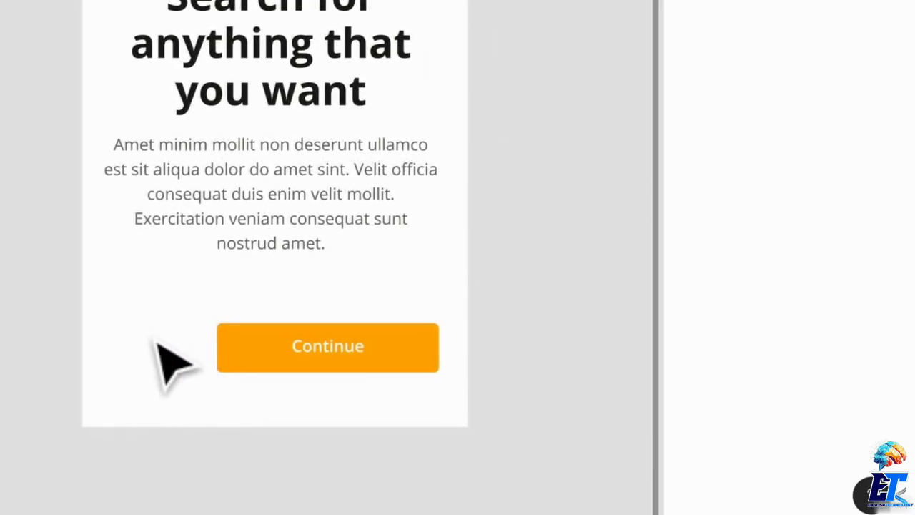
drag(128, 319, 185, 363)
text(Back)
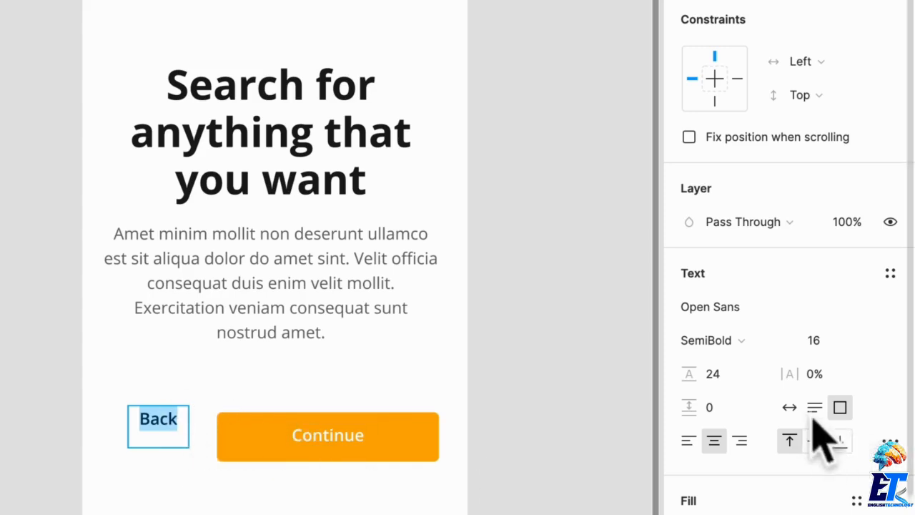
click(790, 407)
Set the Back text's black fill to 50% opacity and align the text vertically with the Continue label
click(794, 488)
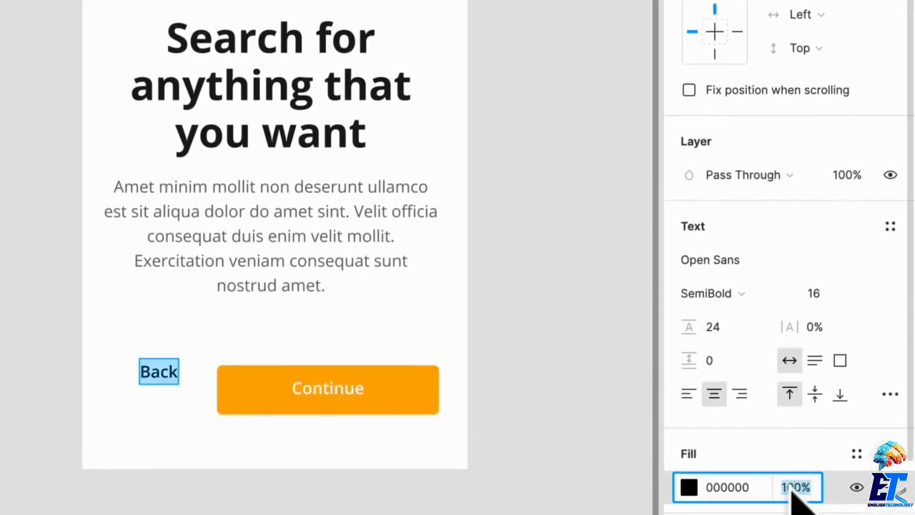
text(50)
key(Return)
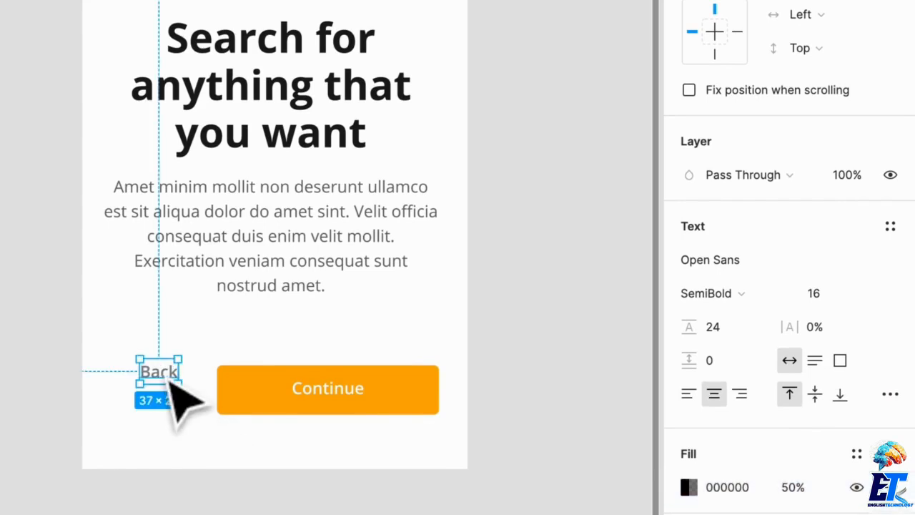
drag(170, 376, 169, 396)
click(182, 439)
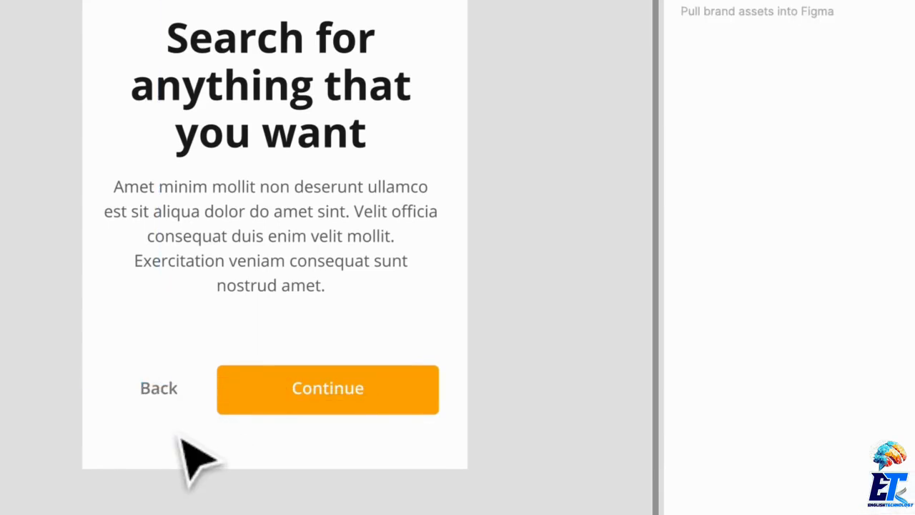
Close the Content Reel plugin and open the Blush plugin
scroll(462, 481, up, 3)
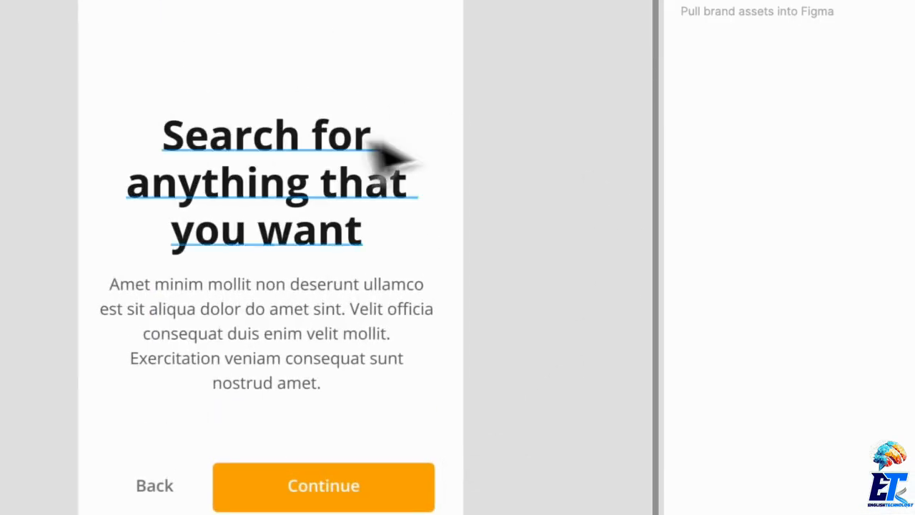
scroll(458, 154, up, 2)
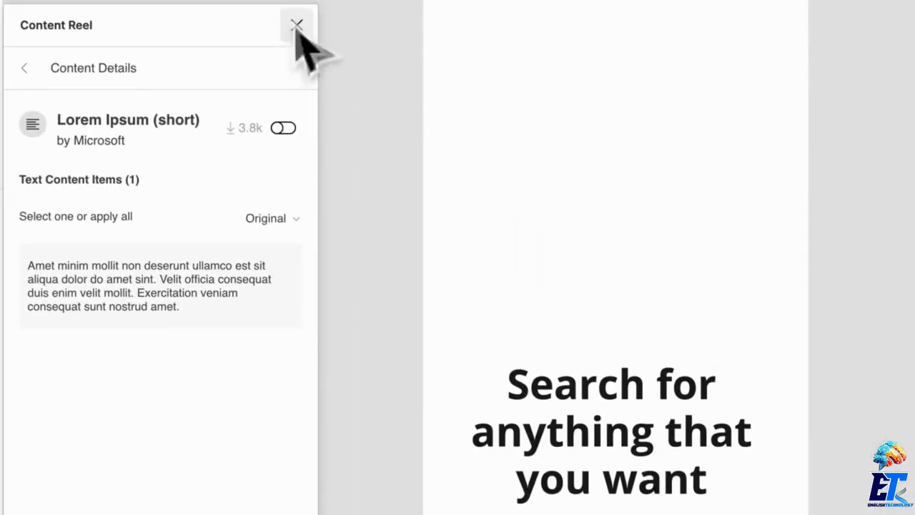
click(296, 27)
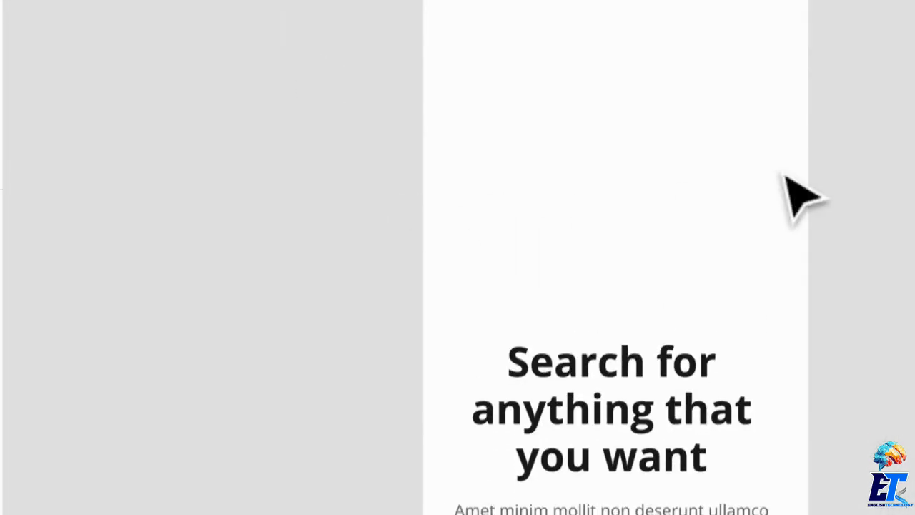
click(451, 12)
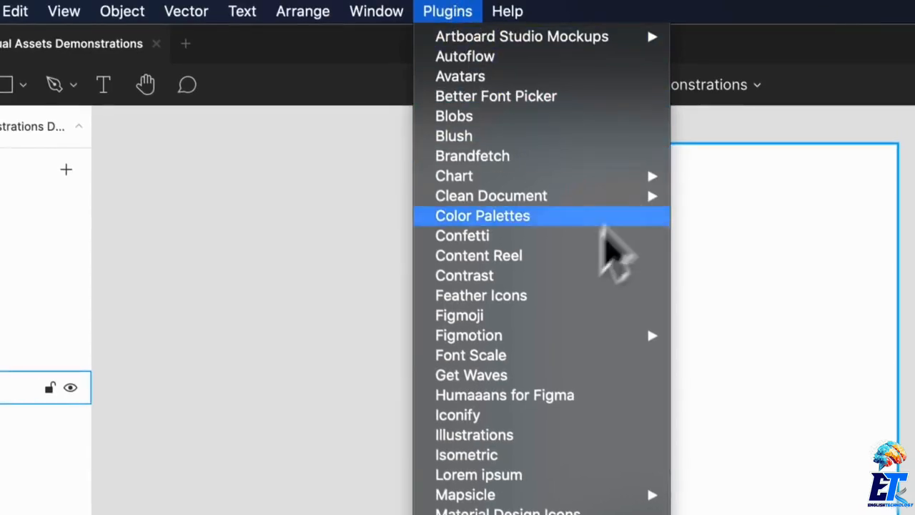
click(558, 136)
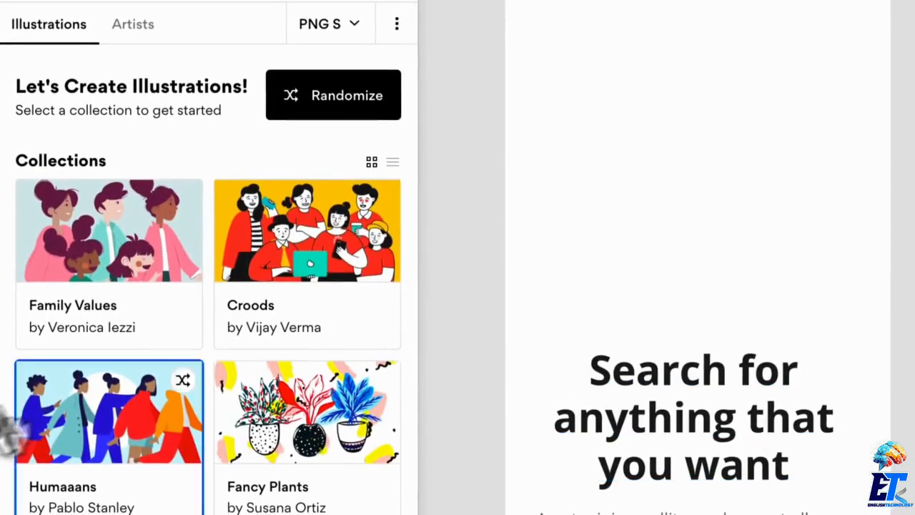
Look through Blush's illustration collections and open the Croods collection
scroll(126, 506, down, 6)
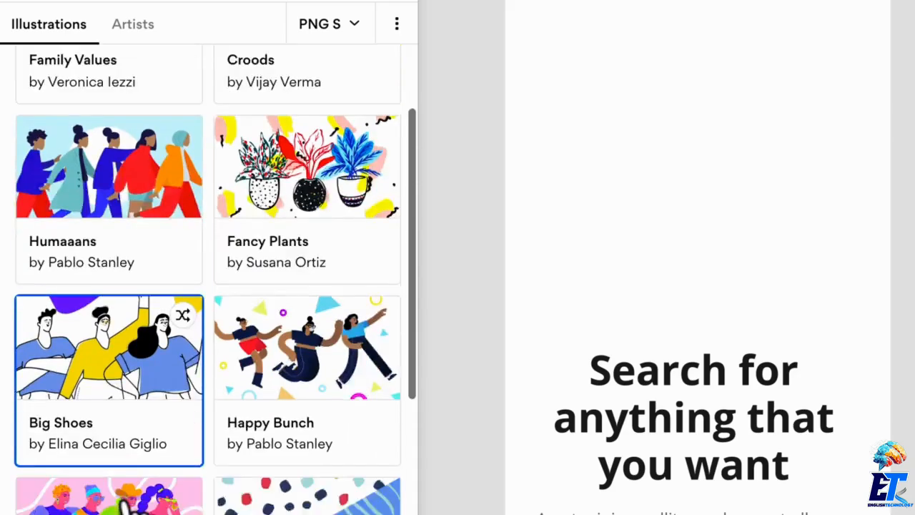
scroll(307, 444, down, 6)
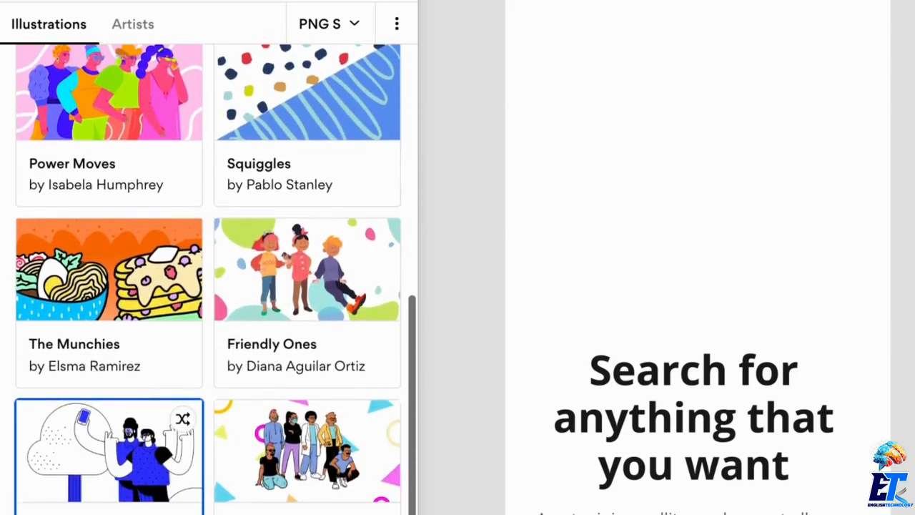
scroll(308, 444, down, 2)
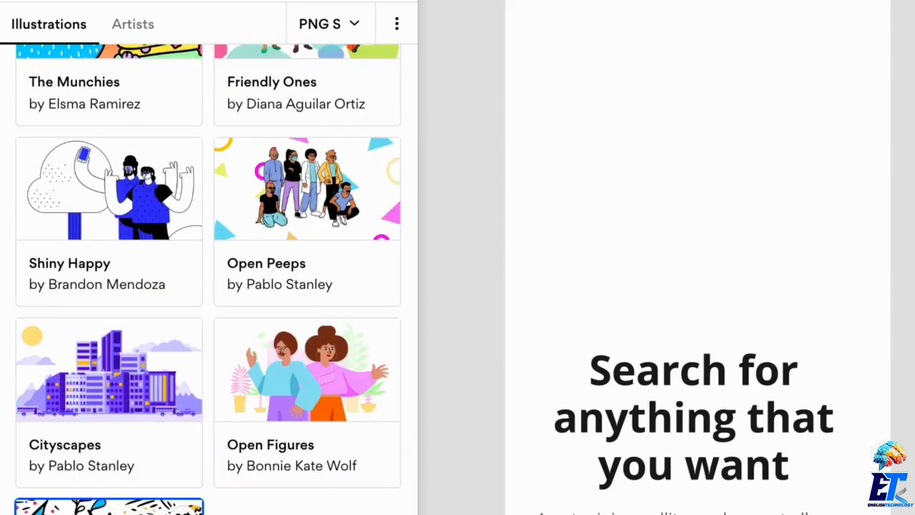
scroll(108, 504, up, 13)
scroll(293, 413, down, 1)
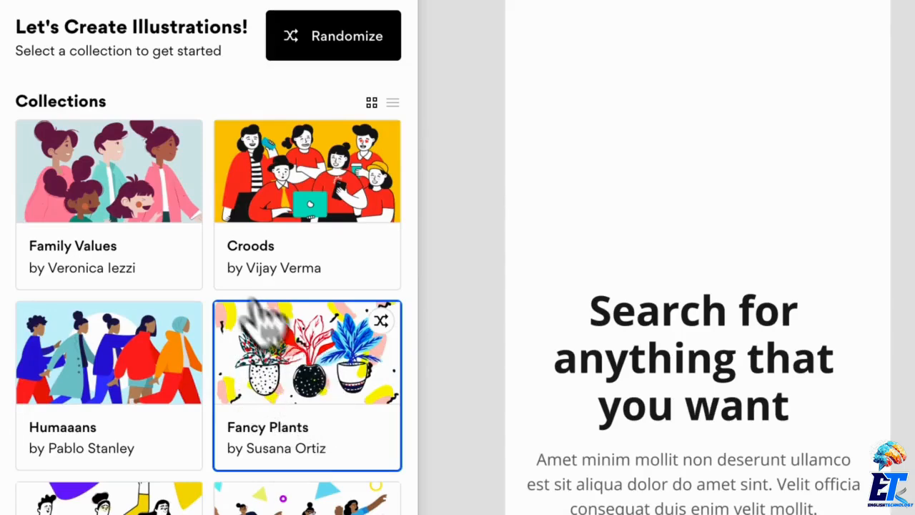
click(307, 282)
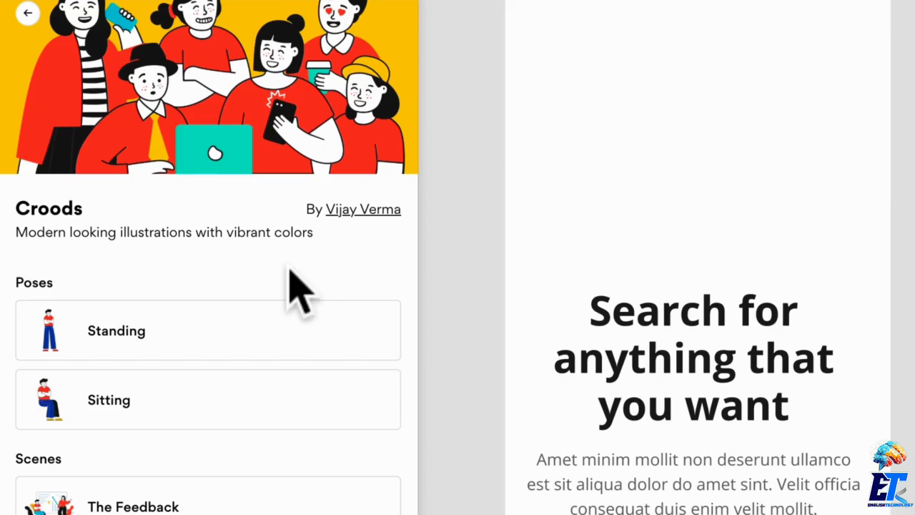
Insert the Windows background from the Croods collection
scroll(153, 400, down, 1)
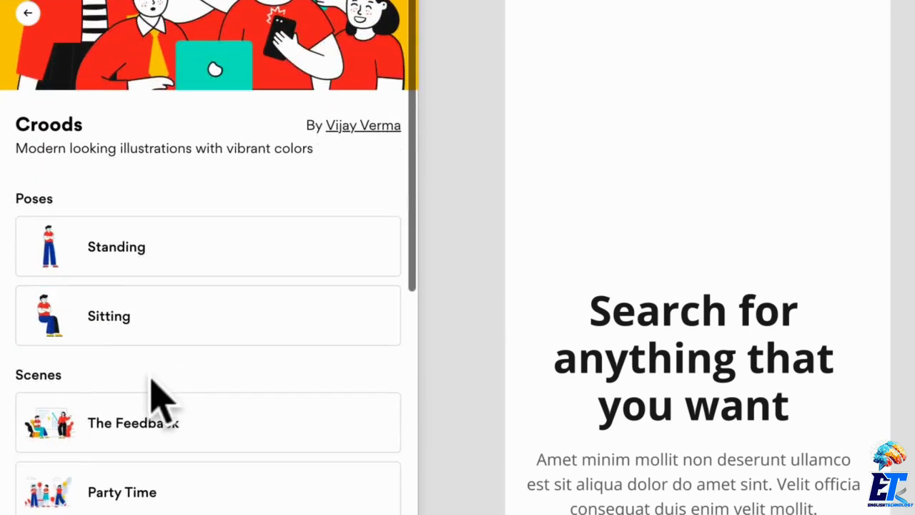
scroll(153, 451, down, 3)
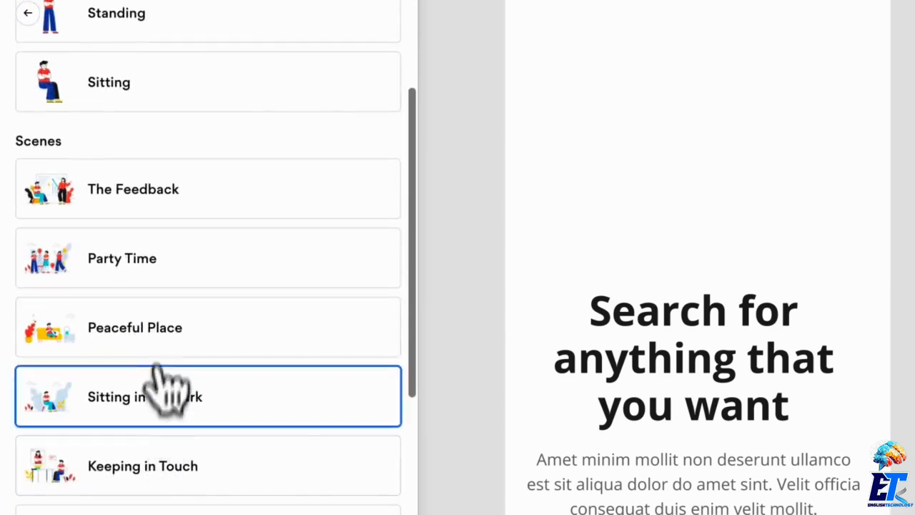
scroll(168, 322, down, 2)
scroll(213, 233, down, 1)
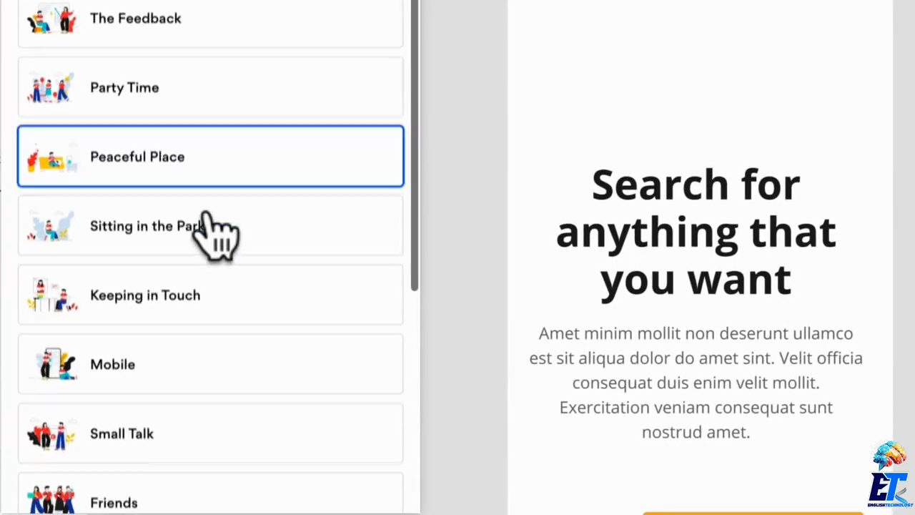
scroll(127, 250, down, 1)
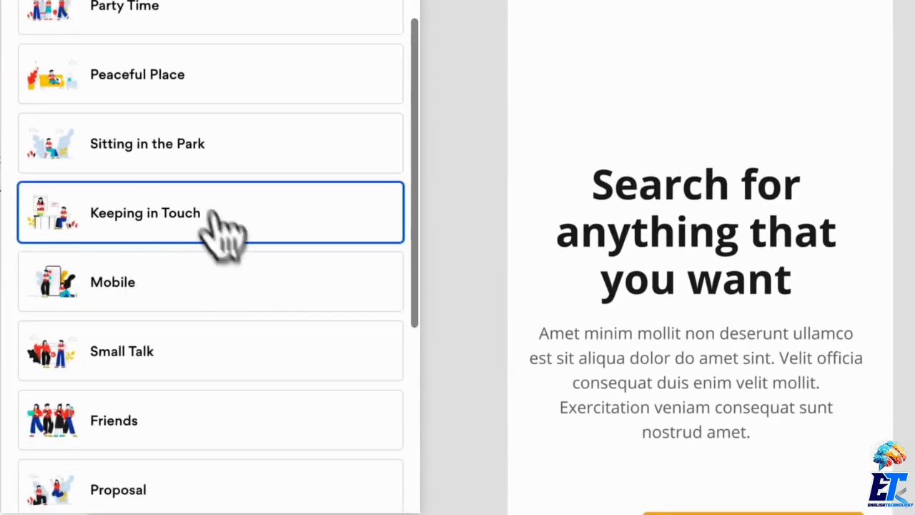
scroll(141, 322, down, 1)
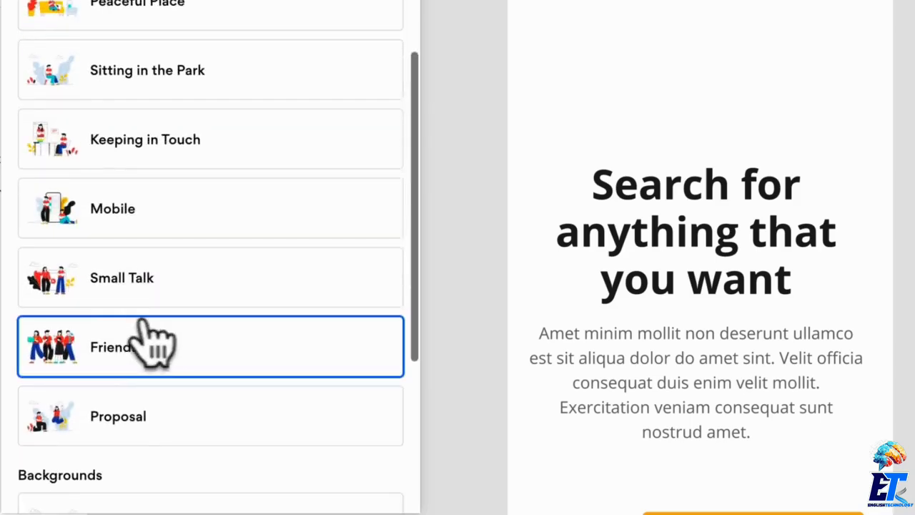
scroll(139, 383, down, 4)
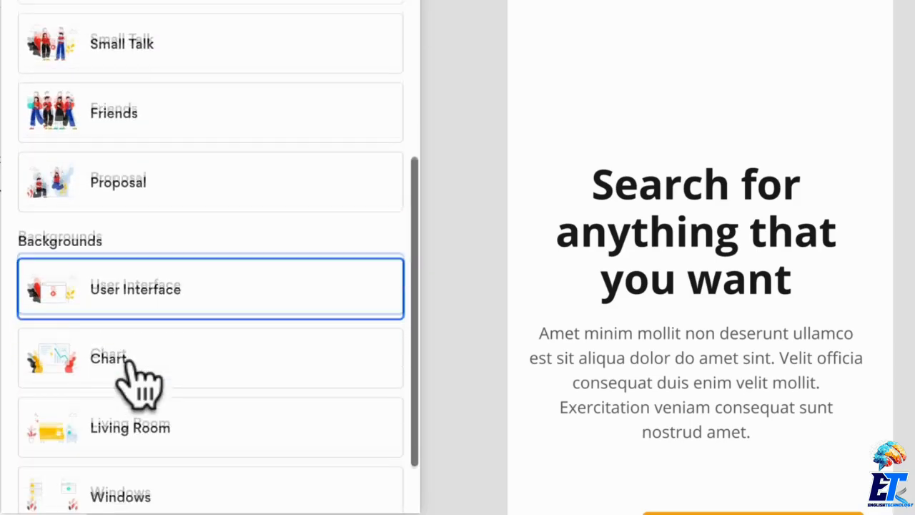
scroll(171, 348, down, 1)
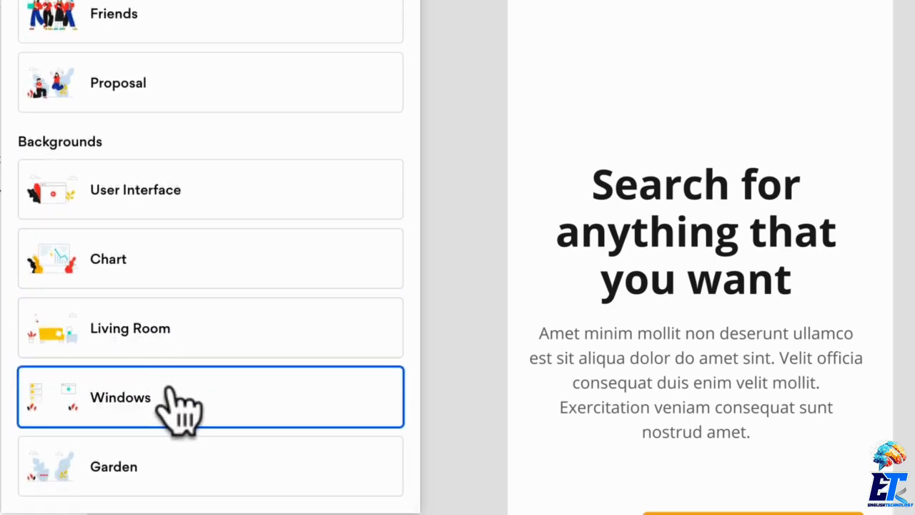
click(120, 404)
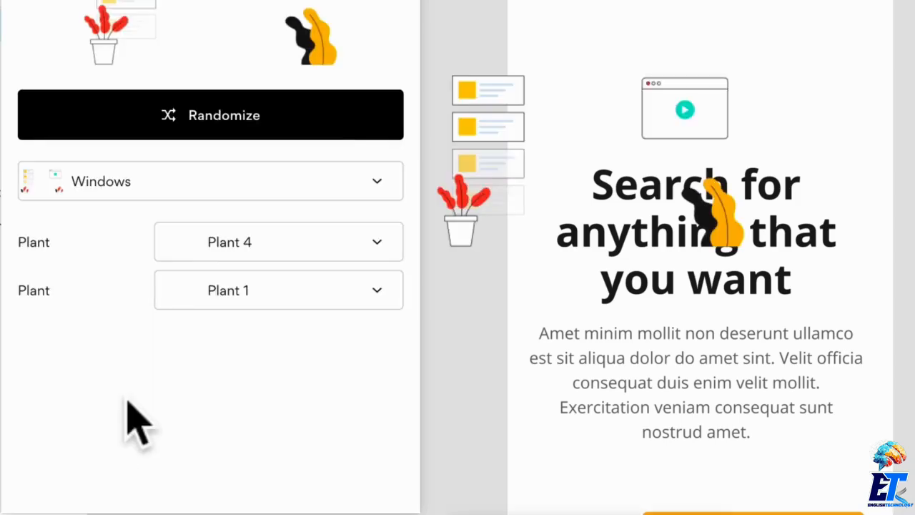
Move the 300 × 300 Windows illustration into the empty area of the frame above the heading
click(529, 122)
drag(505, 123, 613, 13)
drag(610, 76, 609, 62)
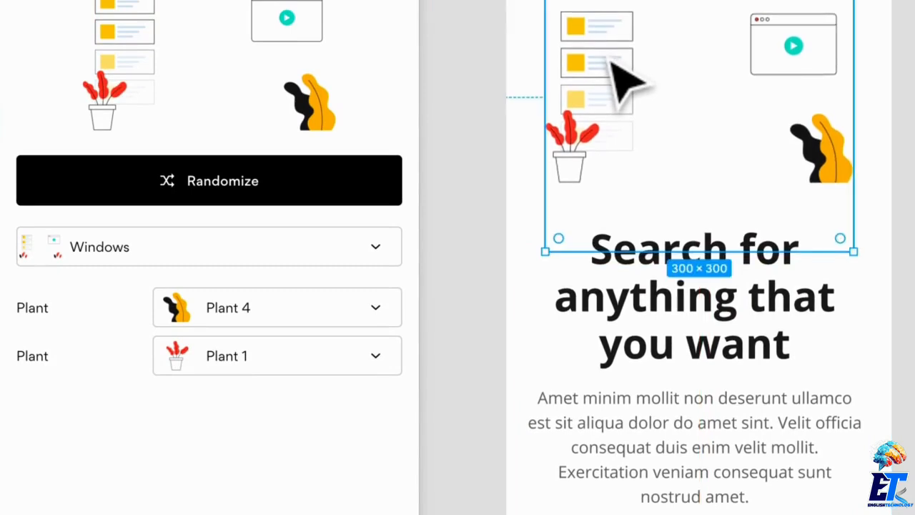
Try Plant 4 for the second plant of the Windows illustration and settle on Plant 5
click(236, 356)
click(266, 455)
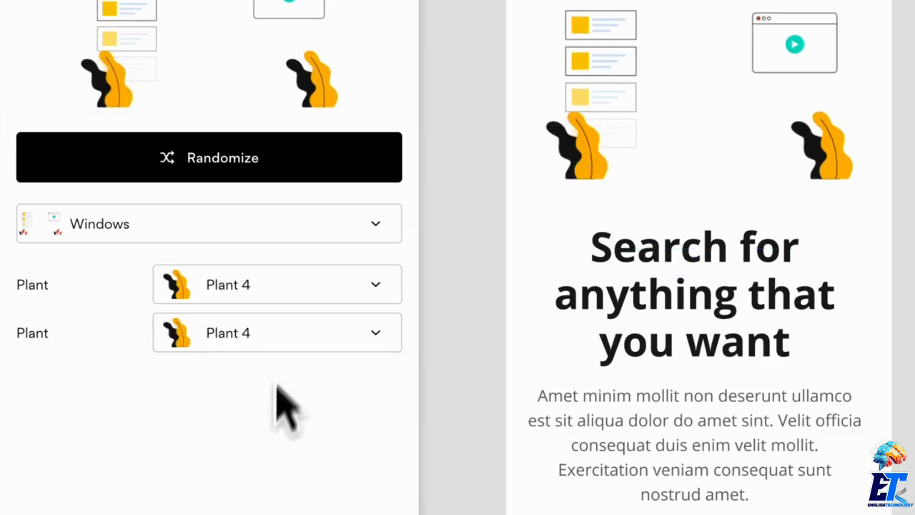
click(270, 343)
click(248, 415)
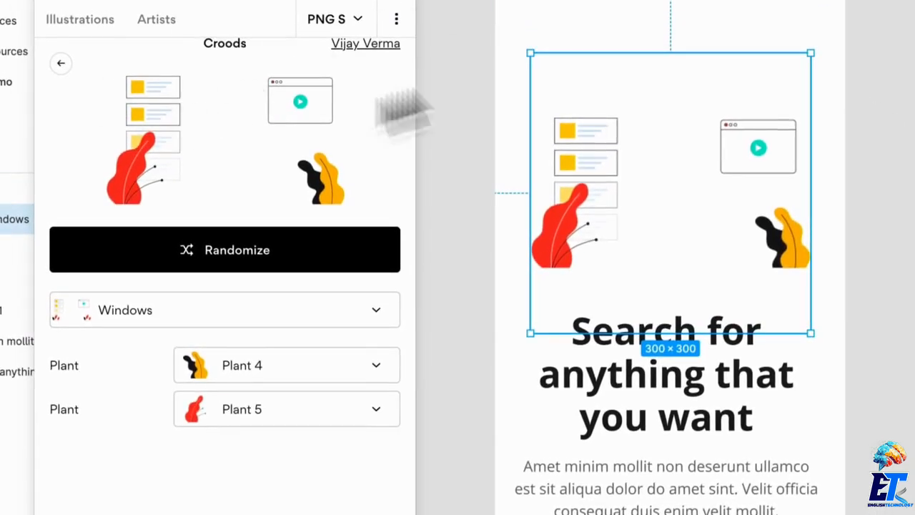
Return to the Croods collection and, with nothing selected on the canvas, insert the Standing pose as a separate illustration
click(463, 27)
click(617, 164)
scroll(811, 117, right, 1)
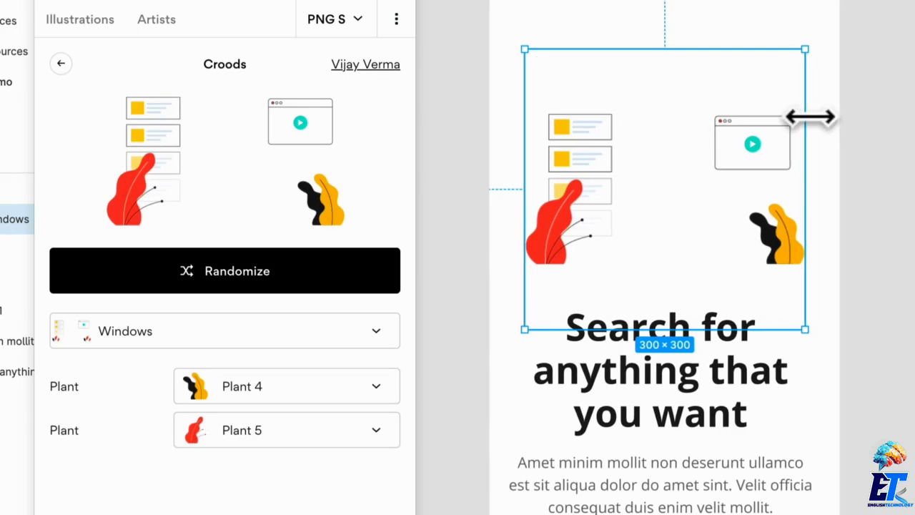
click(60, 65)
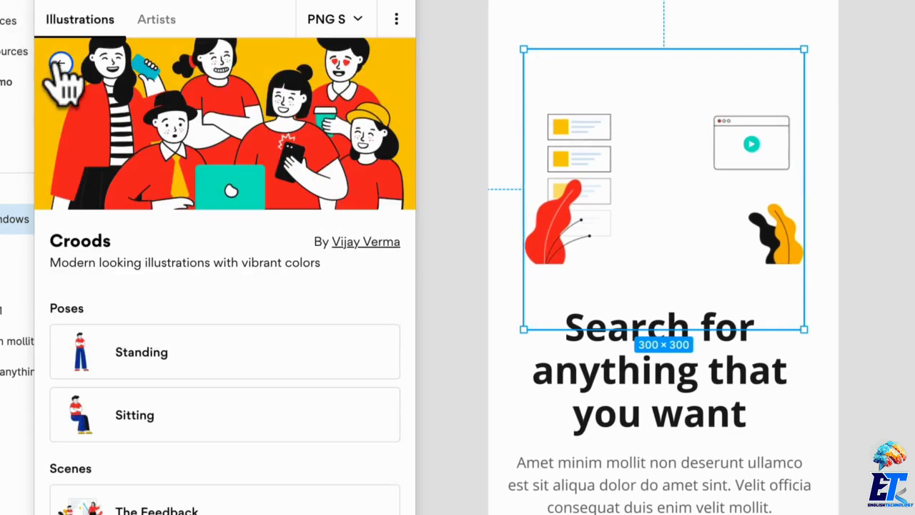
click(180, 370)
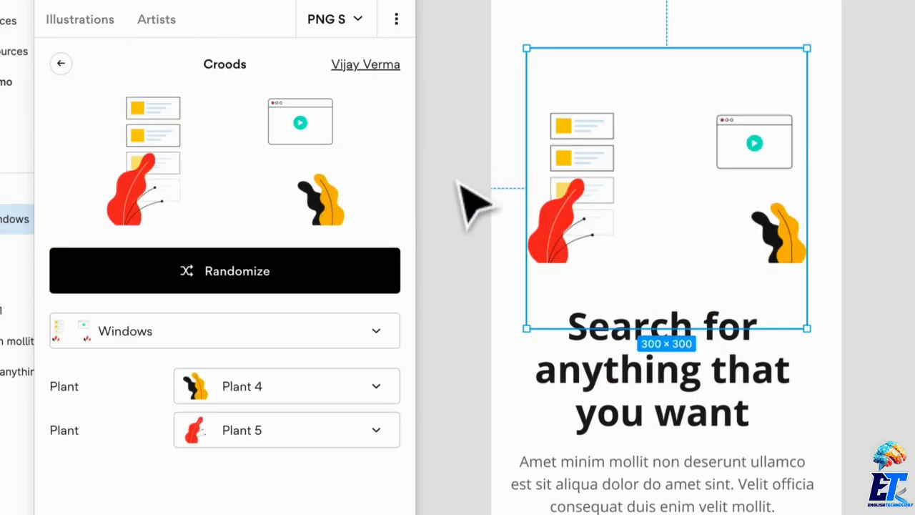
click(461, 185)
click(185, 369)
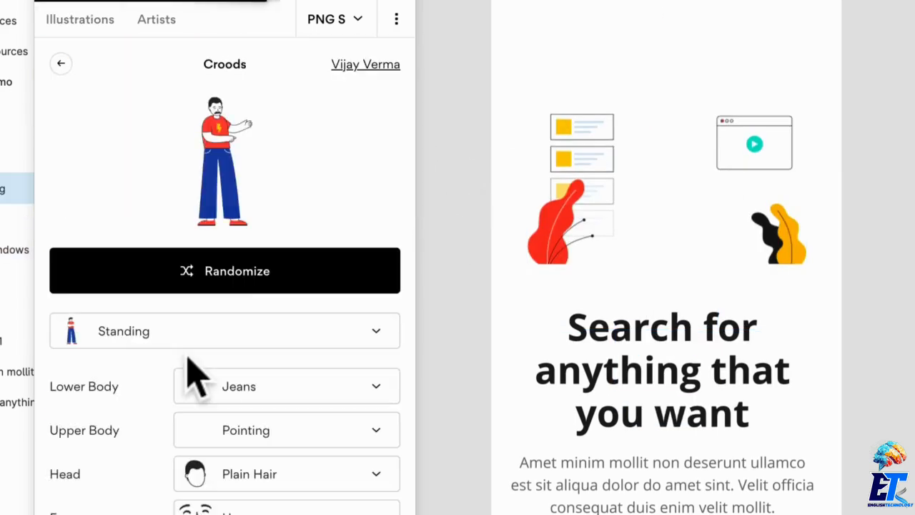
Scale the standing figure down to 224 × 224 and place it between the list cards and the video window above the heading
drag(583, 275, 666, 135)
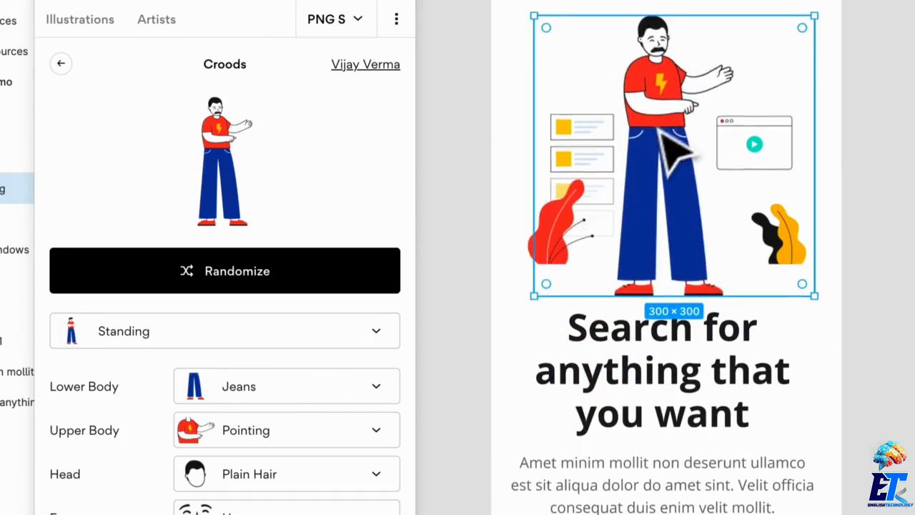
drag(816, 20, 768, 61)
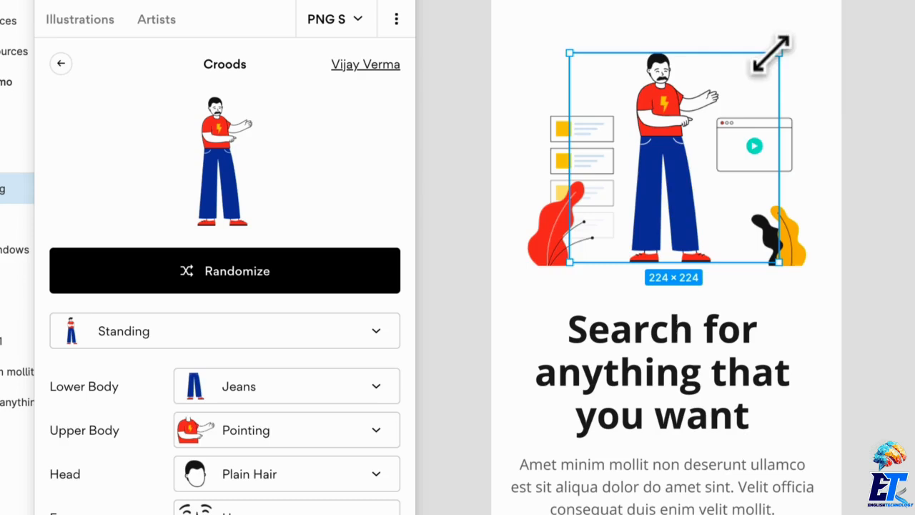
drag(658, 215, 669, 243)
scroll(640, 203, left, 1)
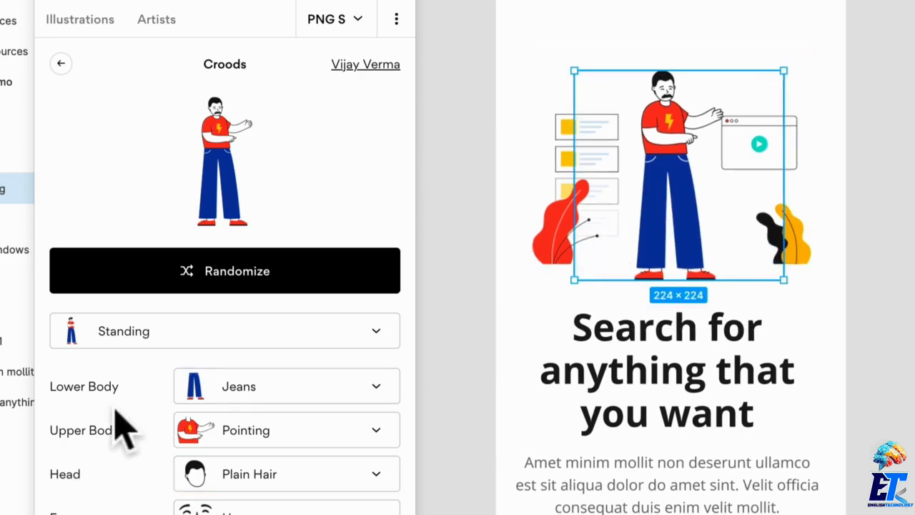
Keep the Standing pose and try Half Pant for the figure's lower body with Say Hi for the upper body
scroll(126, 430, down, 1)
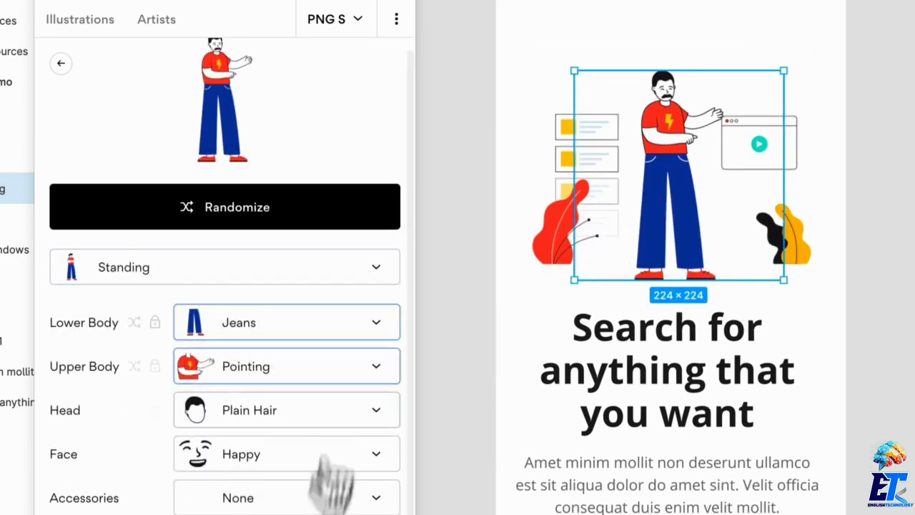
click(266, 275)
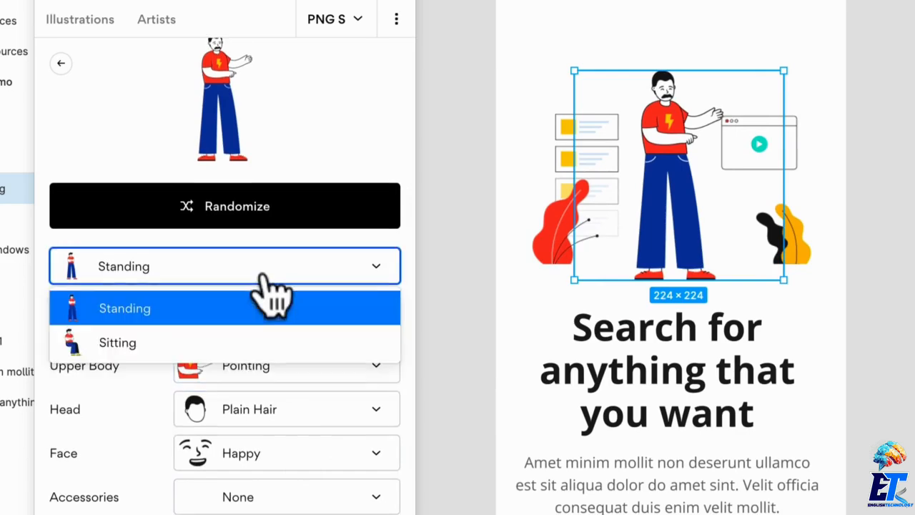
click(256, 314)
click(259, 328)
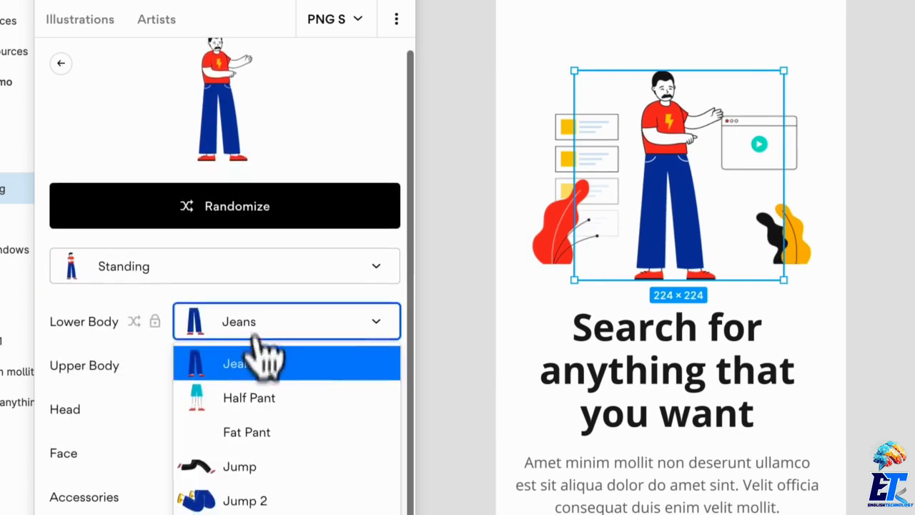
click(260, 400)
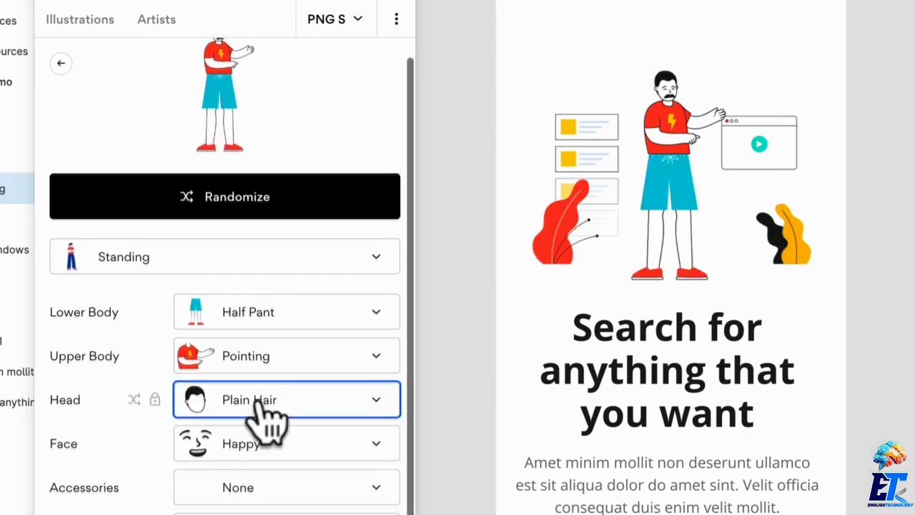
click(290, 360)
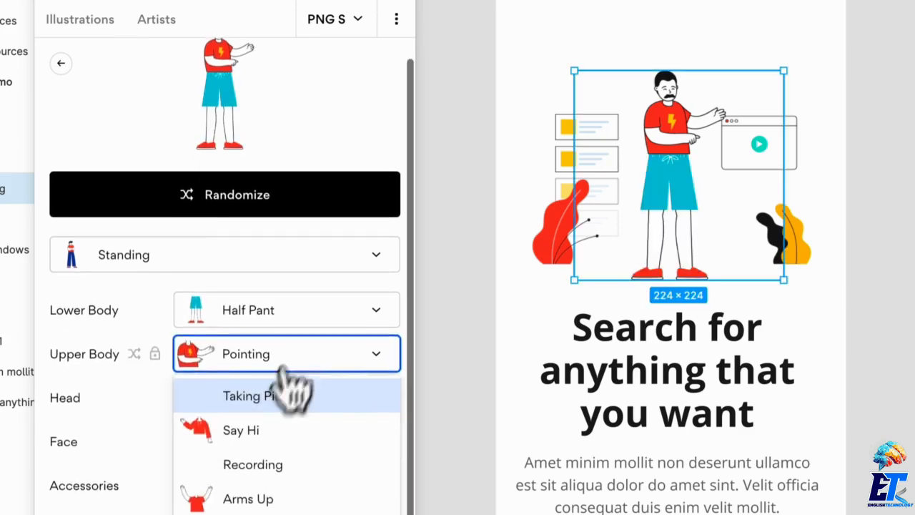
click(270, 436)
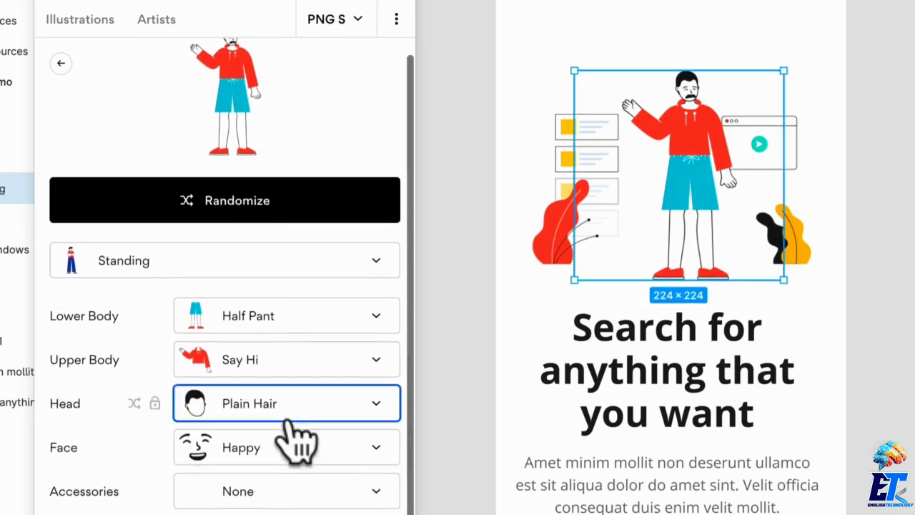
Remove the standing figure's moustache by setting Facial Hair to None, and change the upper body to Arms Up
click(293, 514)
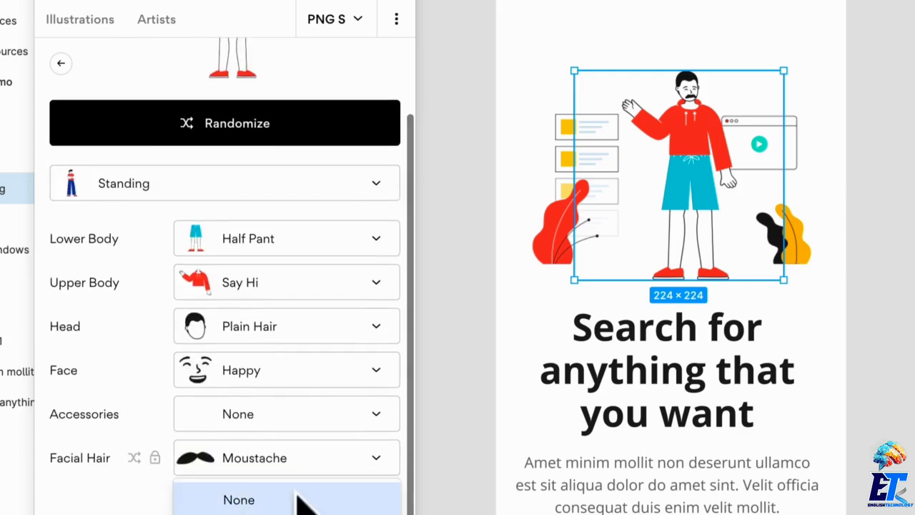
click(295, 501)
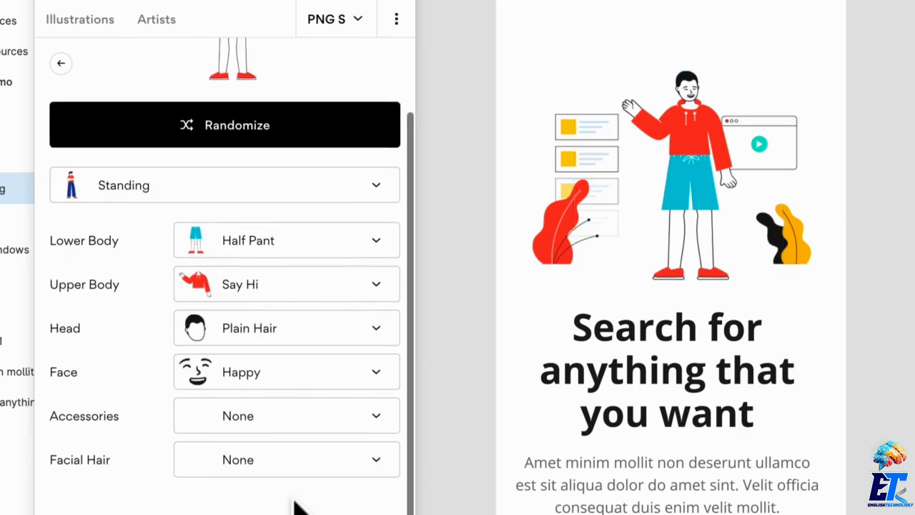
click(281, 289)
scroll(289, 428, down, 1)
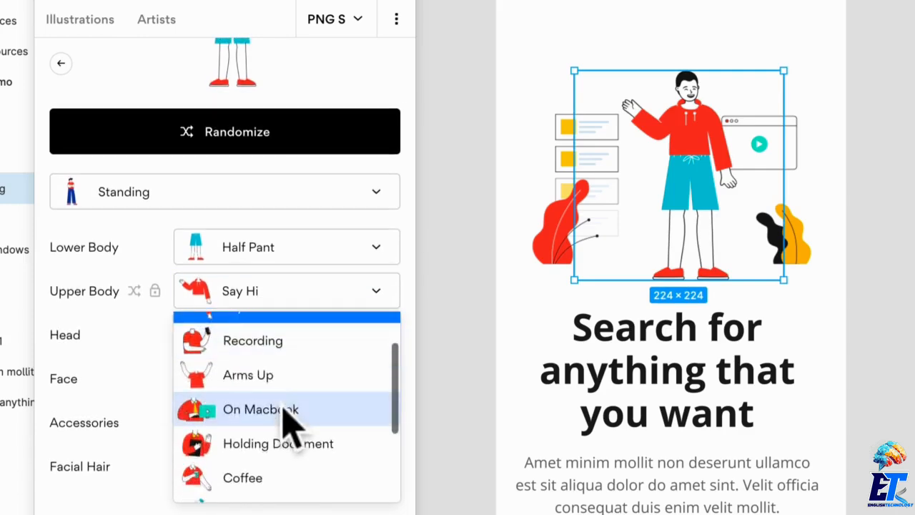
click(281, 380)
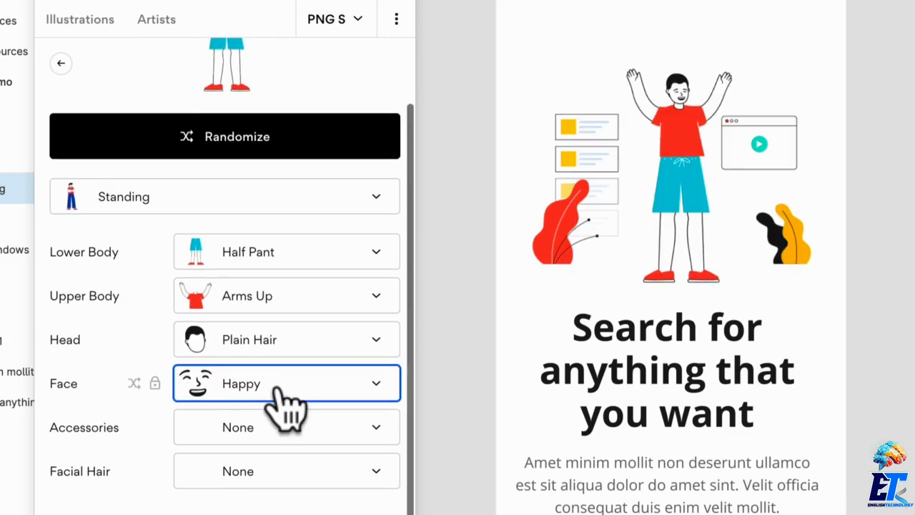
Try Fat Pant for the figure's lower body, settle on Climb, and deselect the figure
click(308, 250)
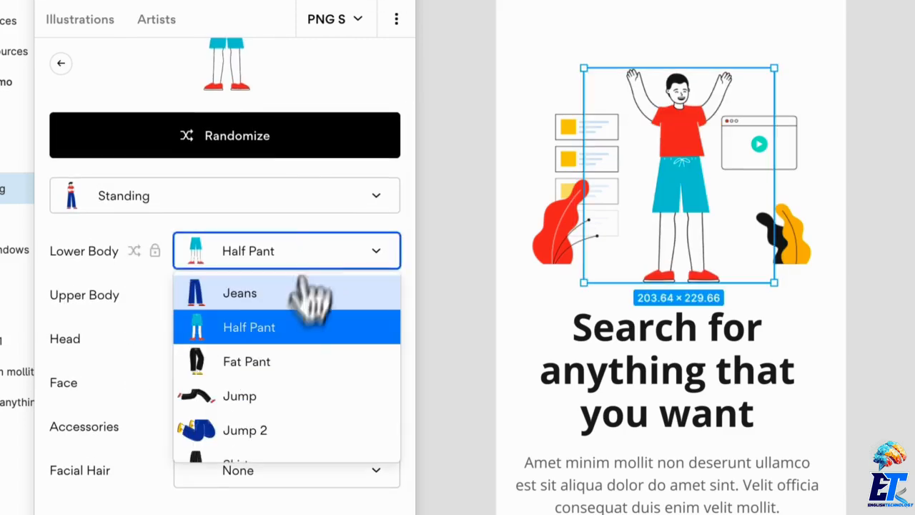
click(281, 365)
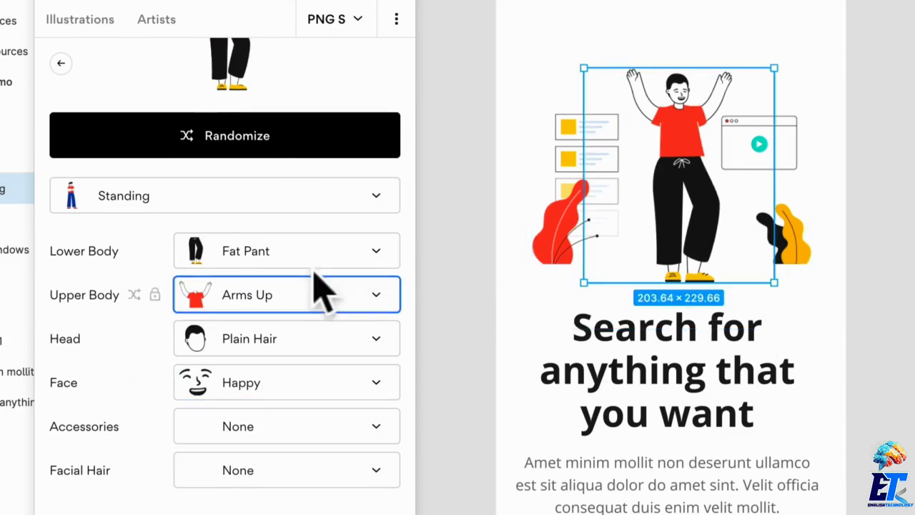
click(300, 250)
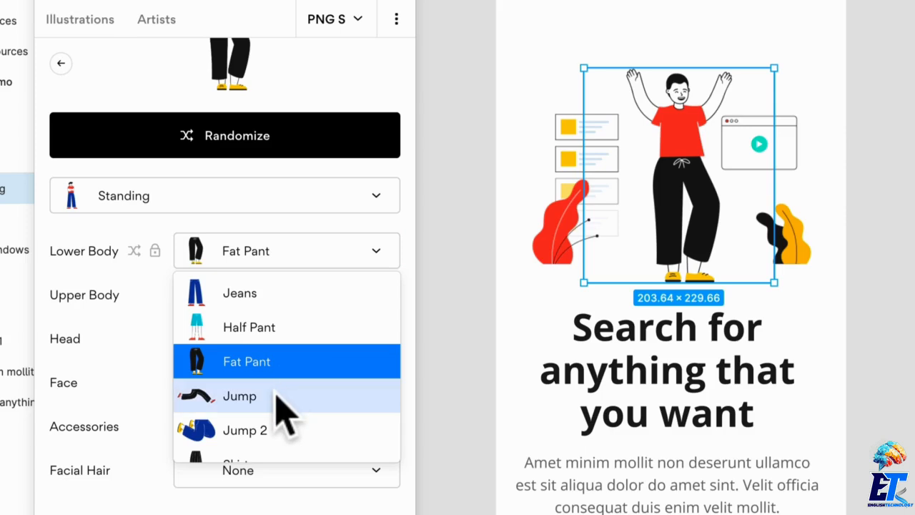
scroll(281, 411, down, 1)
scroll(277, 377, down, 1)
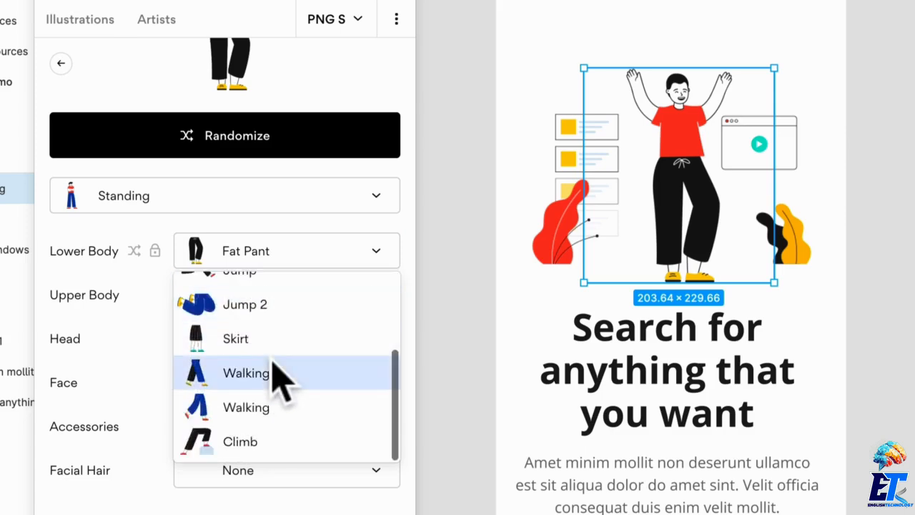
click(269, 447)
click(850, 203)
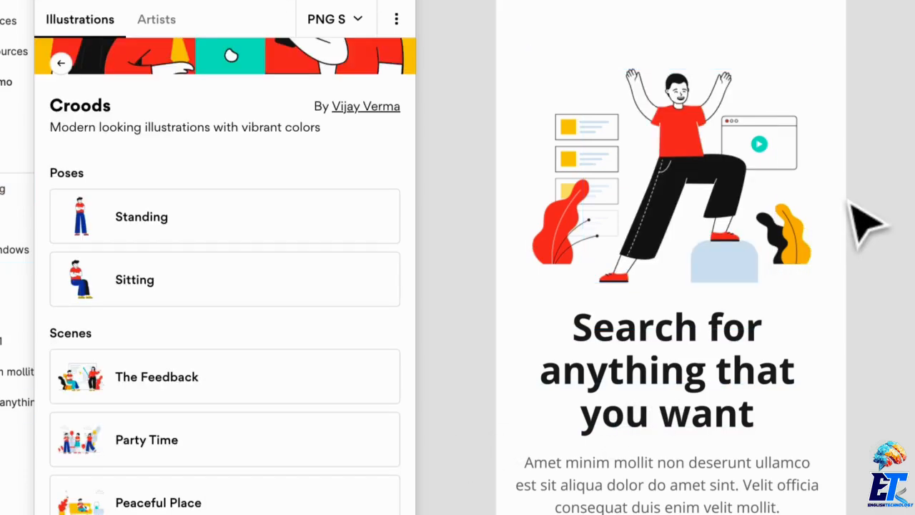
Select the figure and the Windows illustration together, move them up slightly for more space above the heading, and review the composition
scroll(854, 211, down, 3)
scroll(844, 221, right, 2)
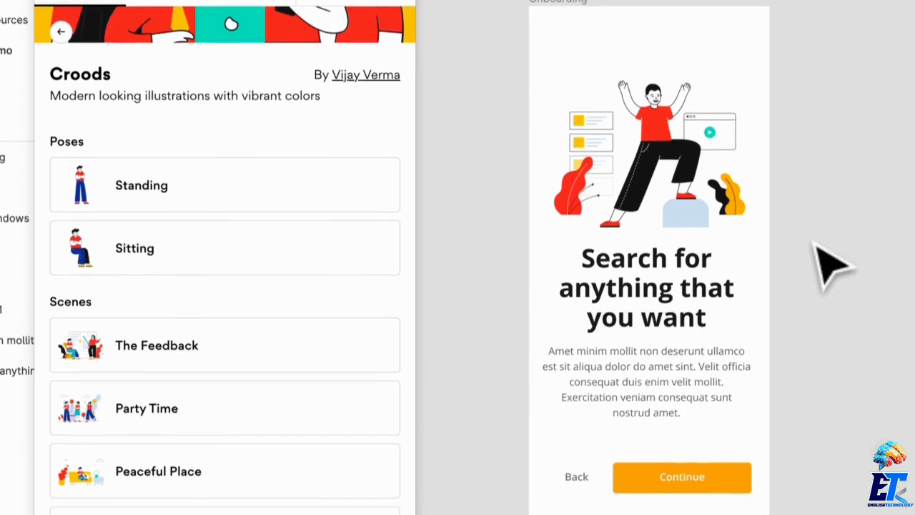
drag(809, 269, 513, 147)
click(883, 144)
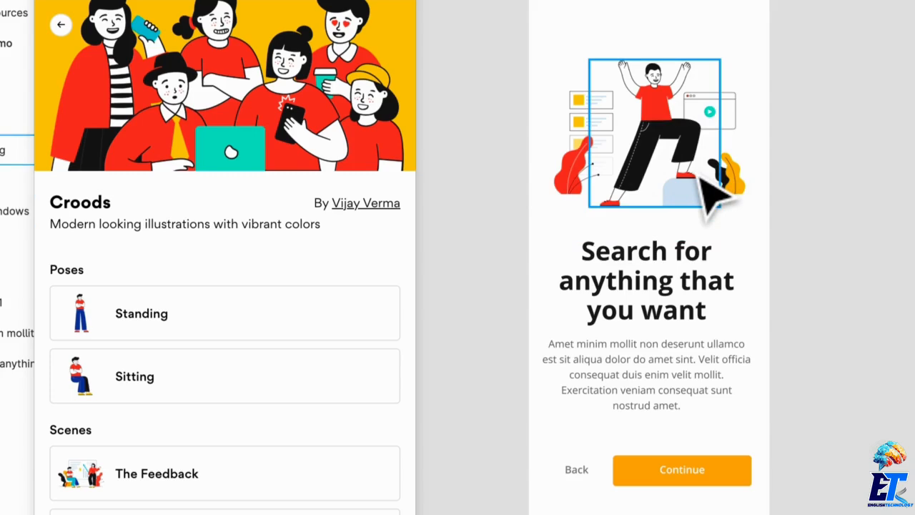
scroll(703, 180, up, 5)
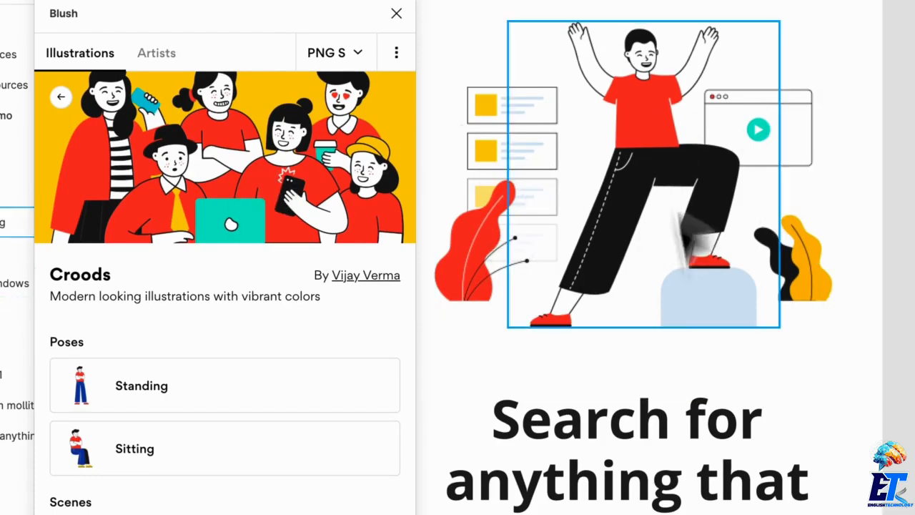
scroll(611, 158, down, 2)
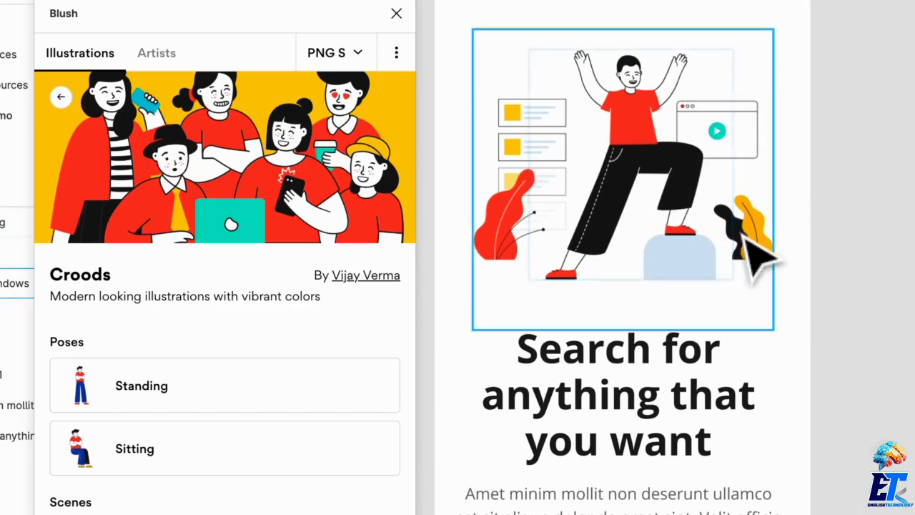
scroll(823, 153, down, 2)
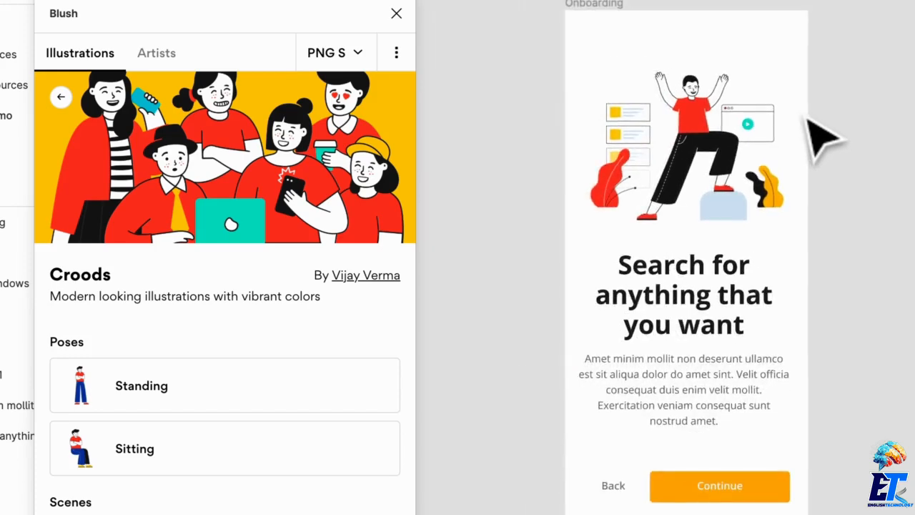
Close the Blush plugin, launch the Illustrations plugin, and move its window over the Onboarding frame
click(395, 14)
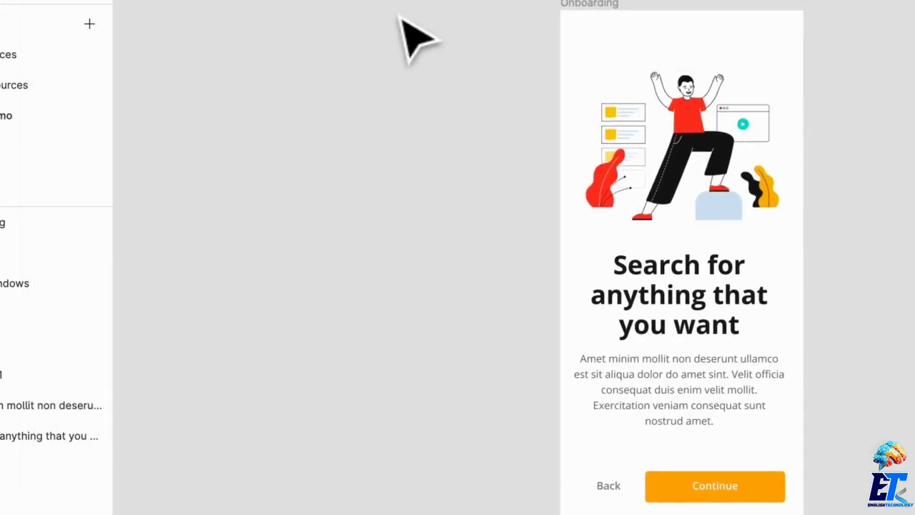
scroll(404, 21, right, 5)
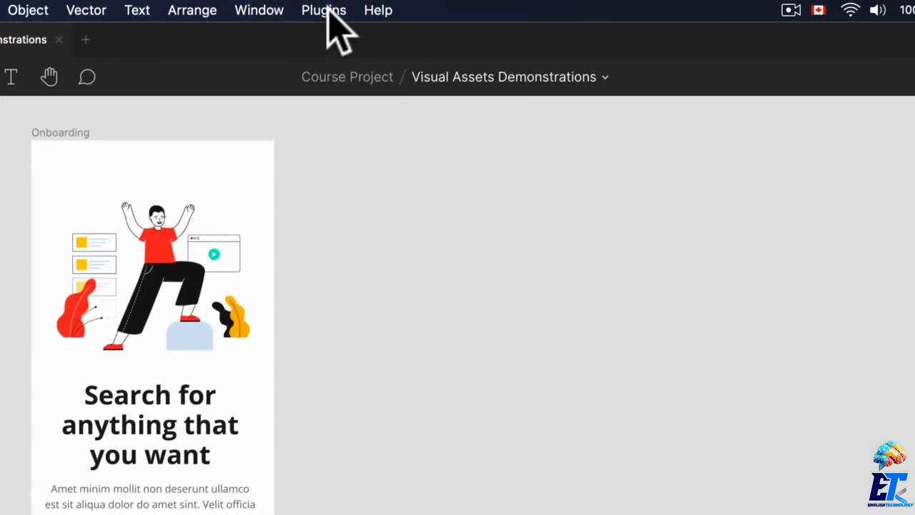
click(326, 10)
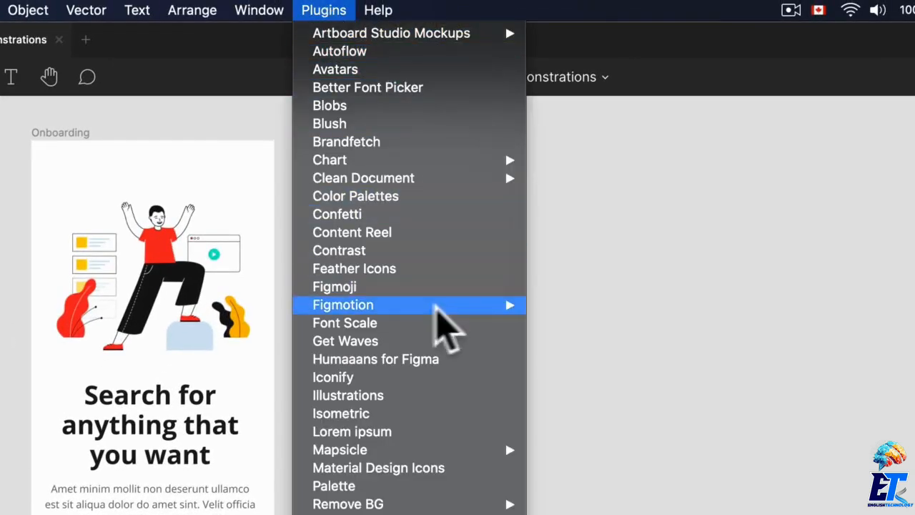
mouse_move(434, 310)
click(411, 395)
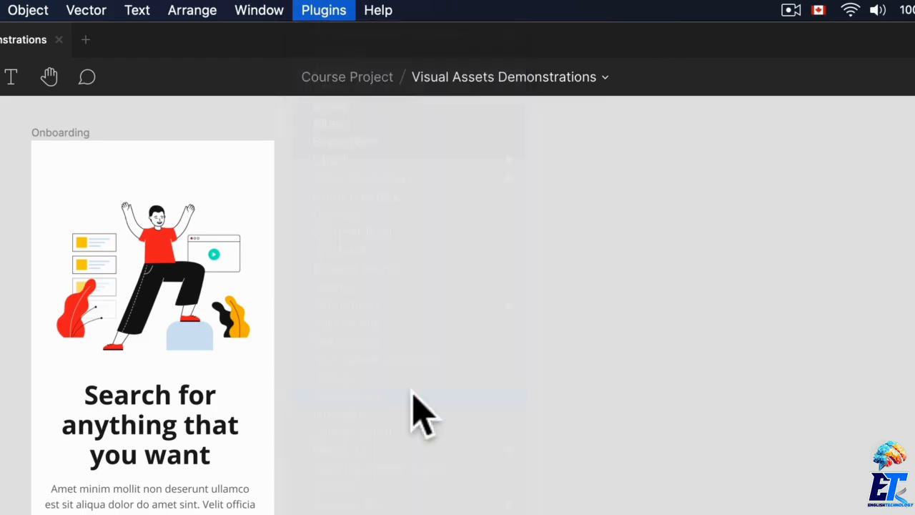
drag(901, 245, 221, 167)
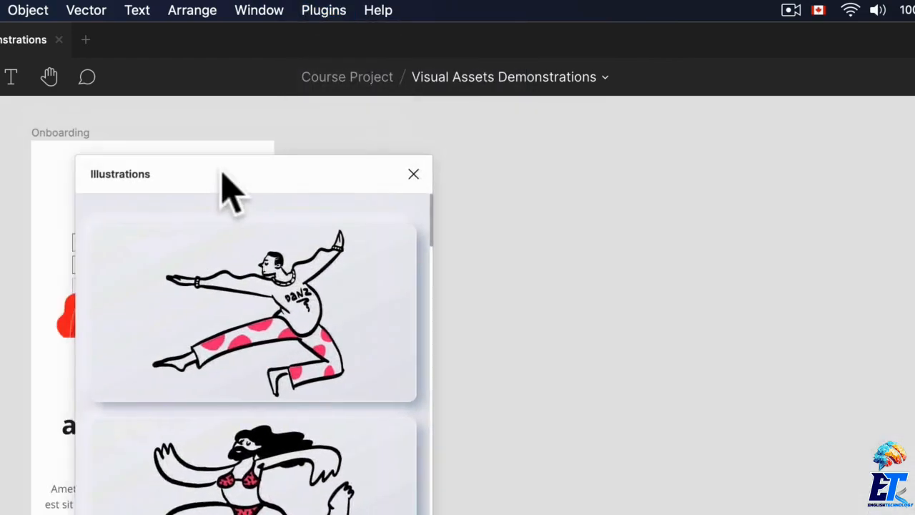
Browse the doodle-style characters offered in the Illustrations plugin
scroll(236, 314, down, 6)
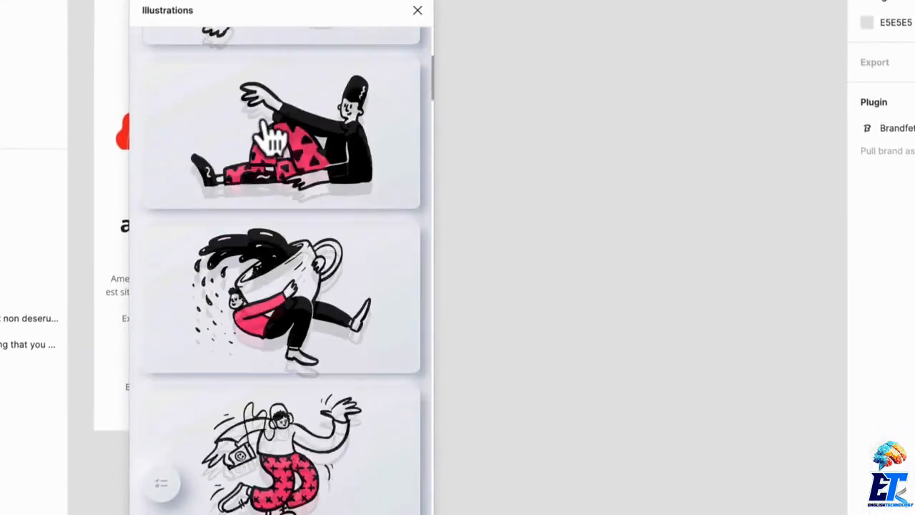
scroll(271, 140, down, 10)
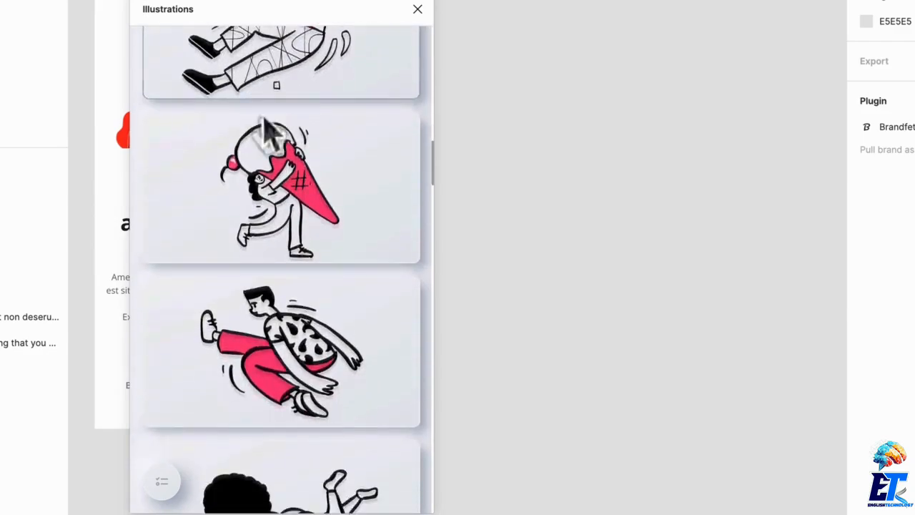
scroll(272, 139, up, 10)
scroll(272, 139, up, 3)
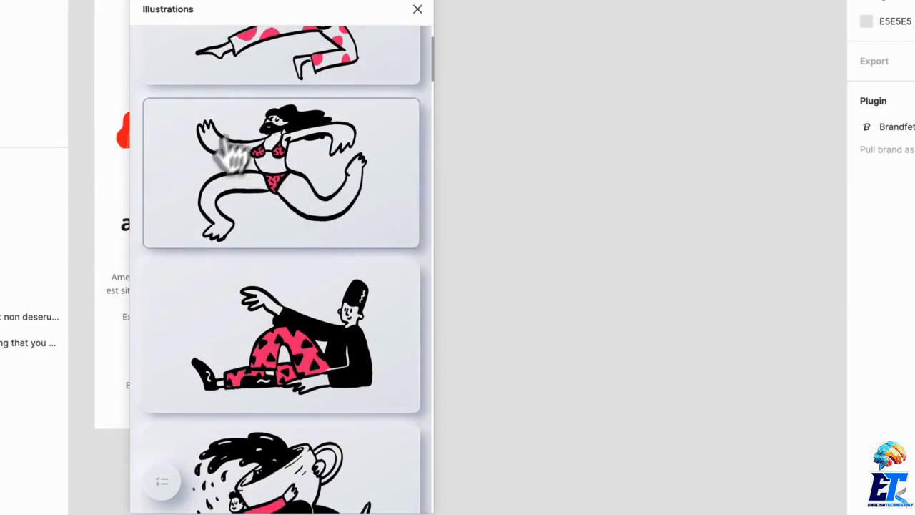
scroll(257, 266, down, 5)
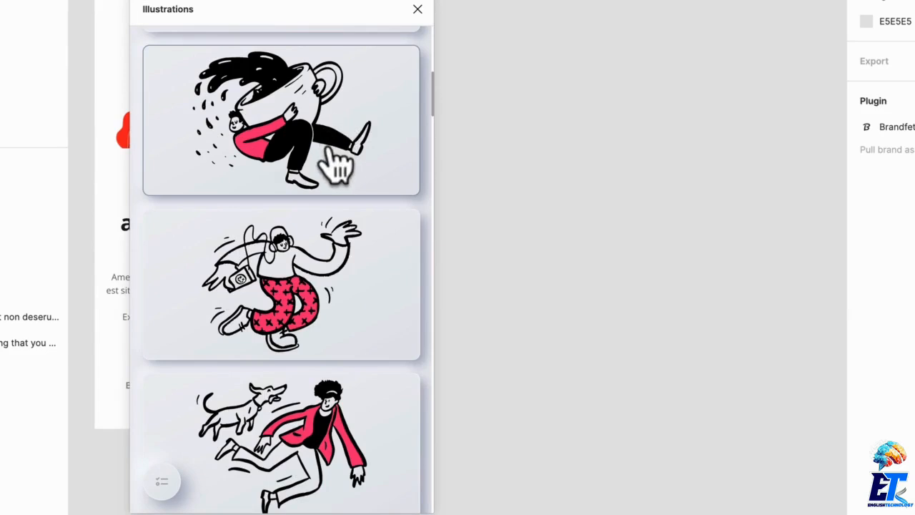
scroll(337, 166, down, 15)
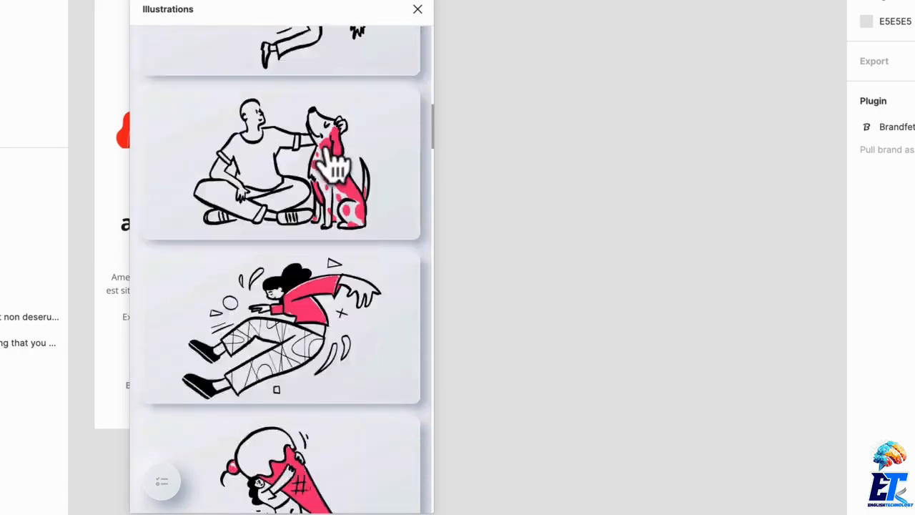
scroll(336, 166, down, 15)
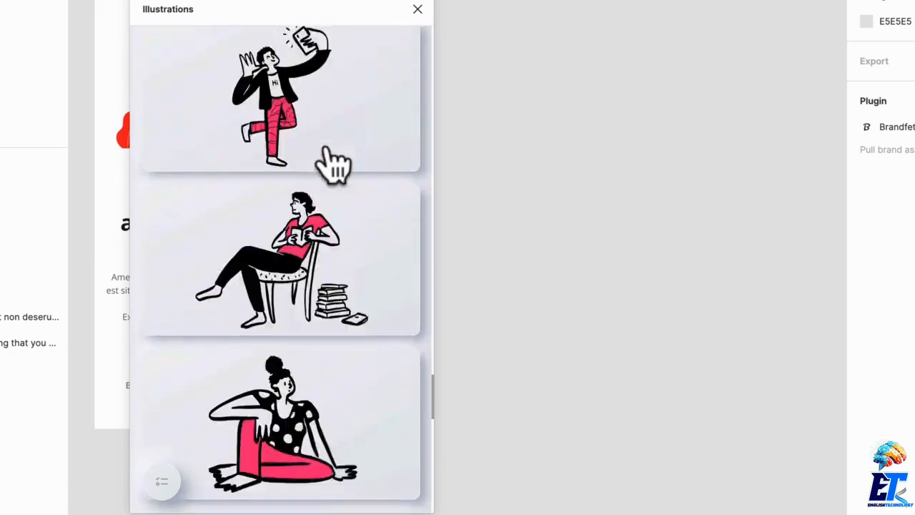
Load the Open Doodles collection in the Illustrations plugin and switch to the Open Peeps collection
click(159, 483)
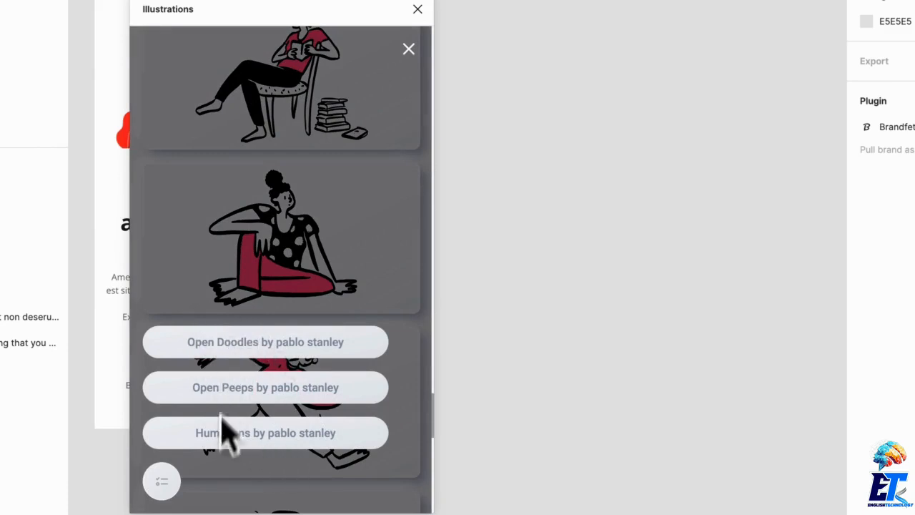
click(261, 350)
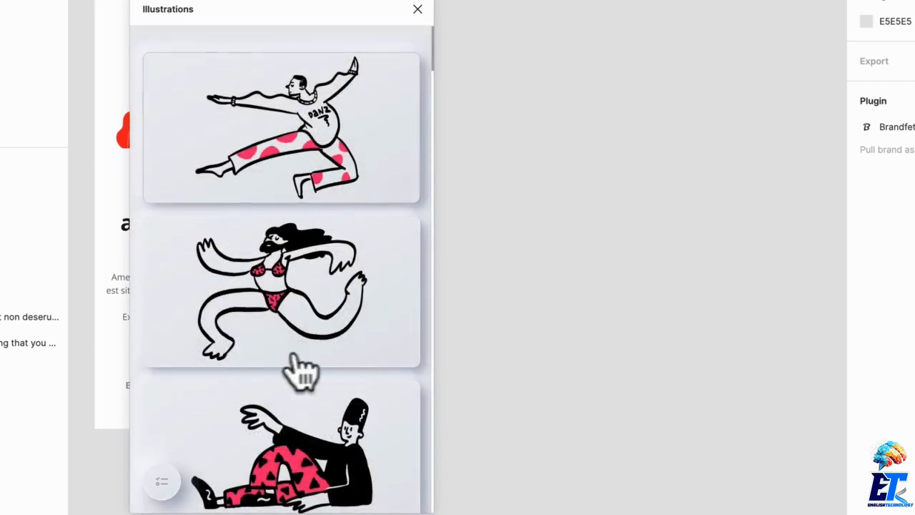
click(164, 484)
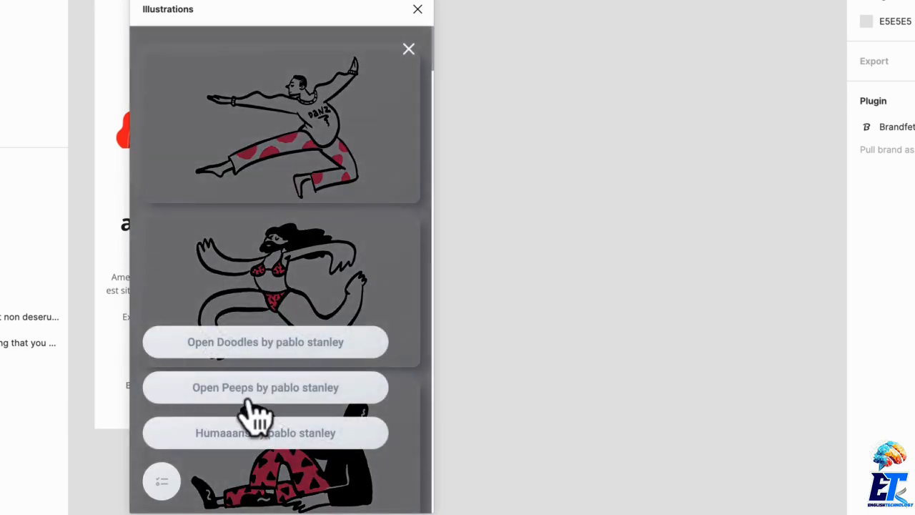
click(291, 393)
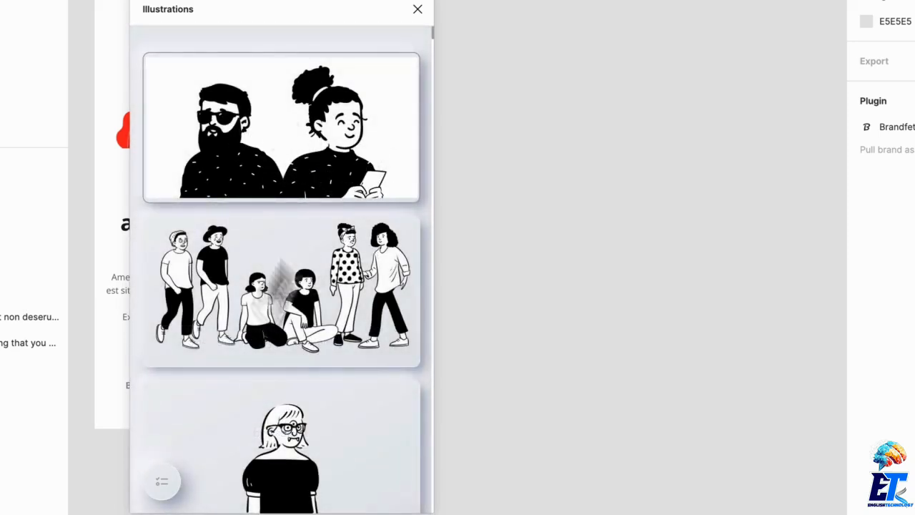
Load the Humaaans collection, insert its rounded-hair head, and place it on the empty canvas above the Onboarding frame
click(164, 485)
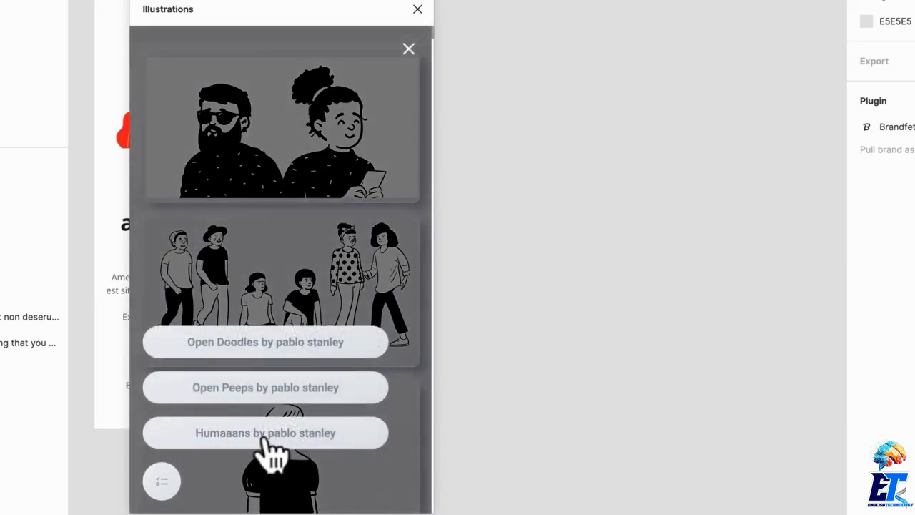
click(272, 436)
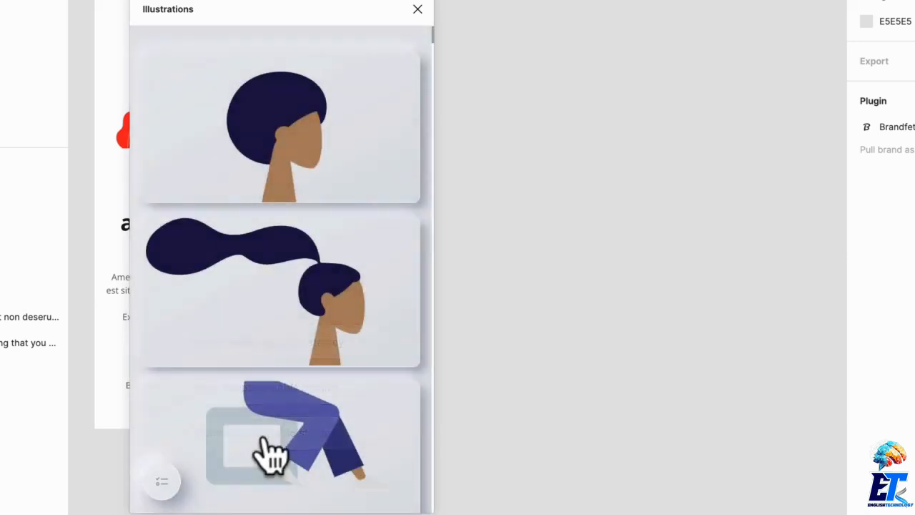
click(269, 123)
drag(487, 264, 554, 85)
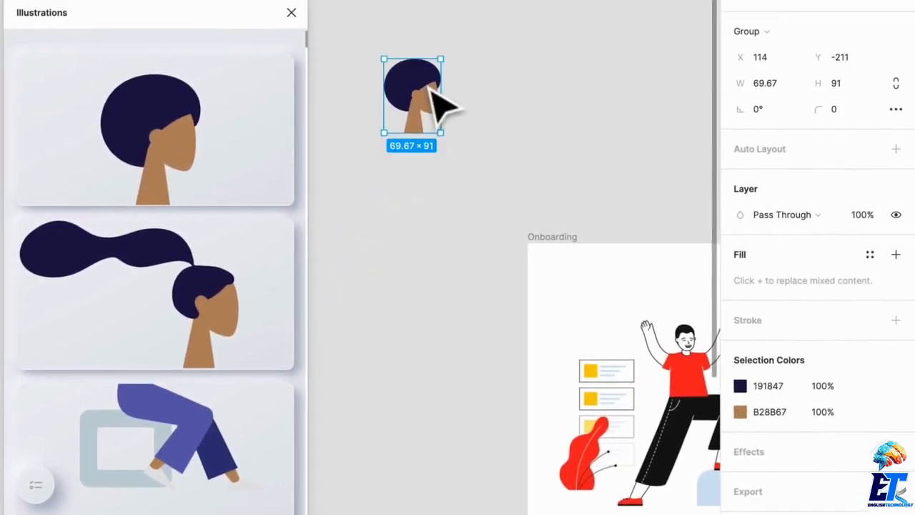
Recolour the inserted head, giving the skin the darker brown 845830 and the hair the olive tone 896F13
click(741, 411)
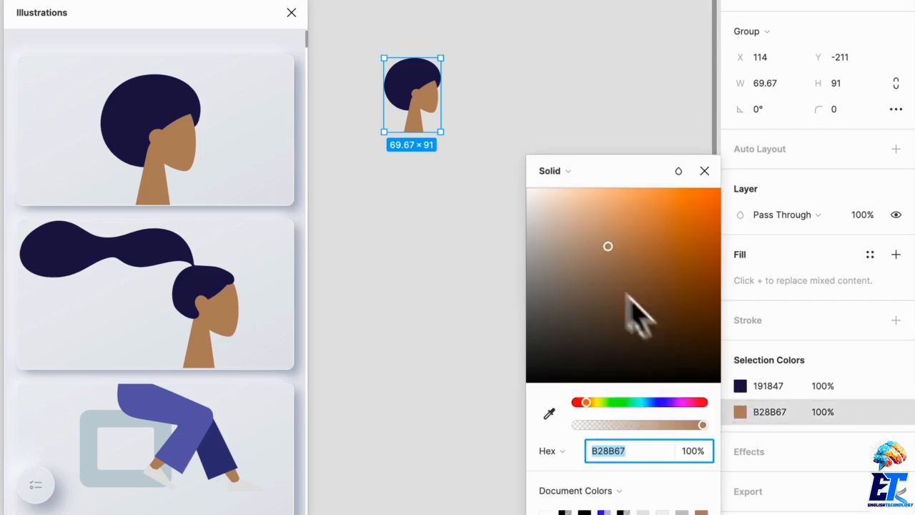
drag(629, 304, 649, 286)
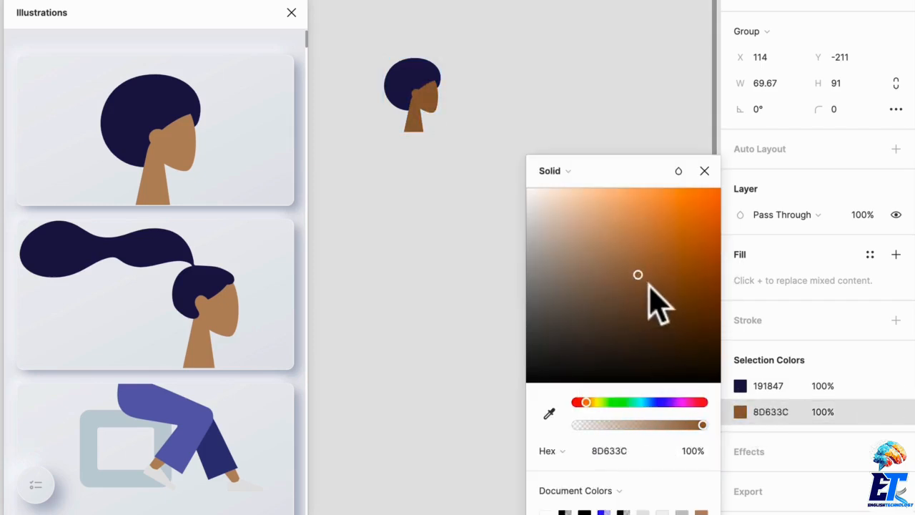
click(740, 386)
click(741, 387)
drag(656, 327, 637, 299)
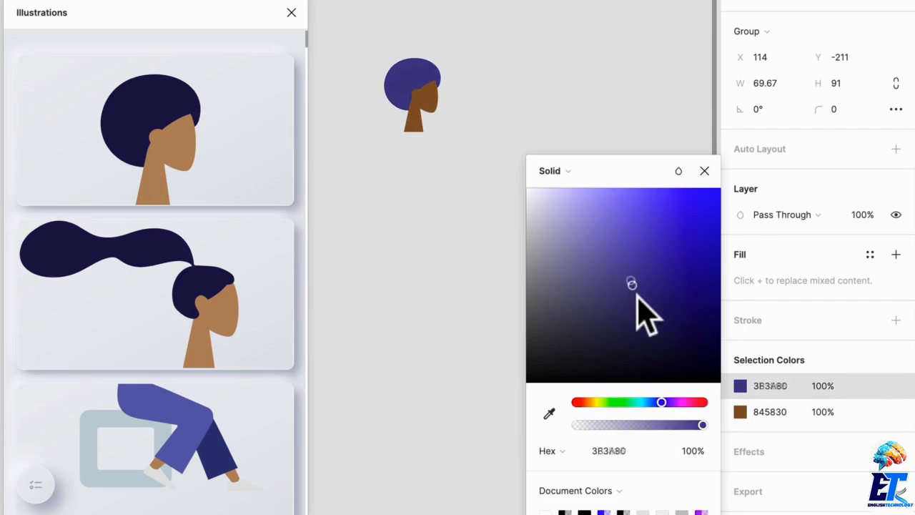
drag(629, 406, 638, 402)
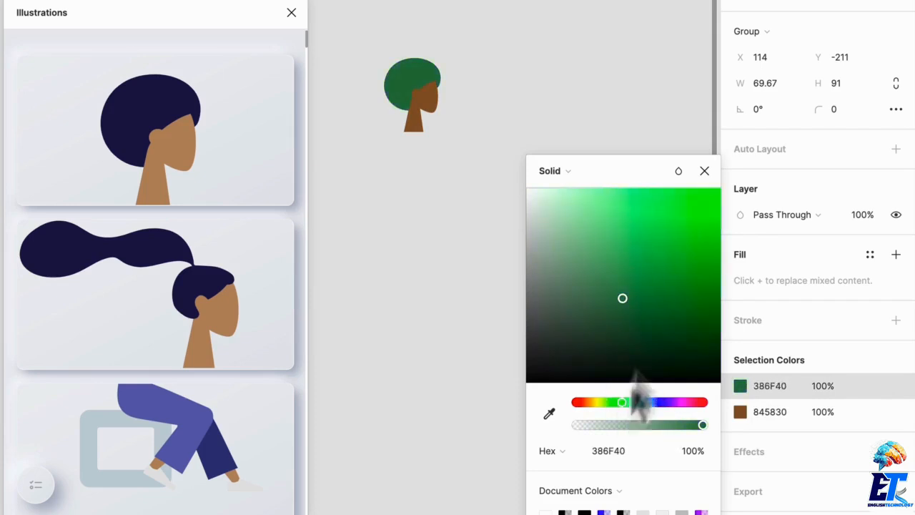
drag(643, 221, 693, 269)
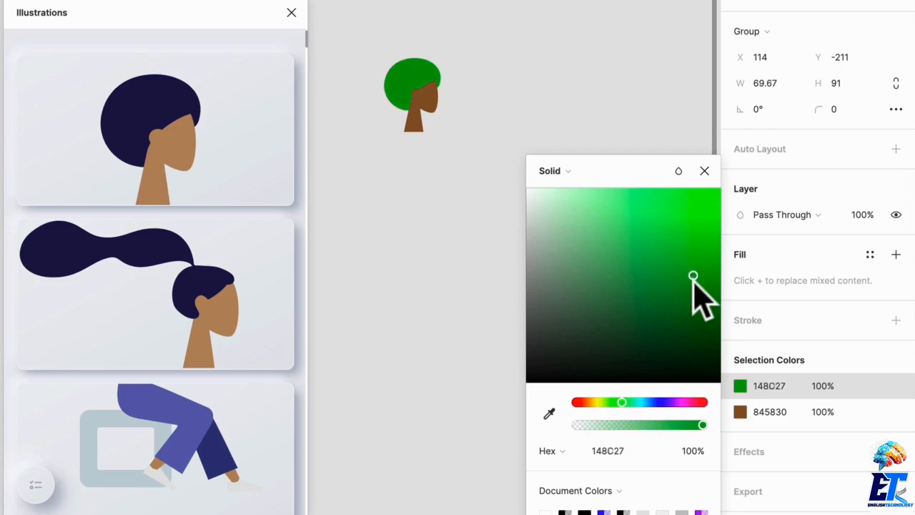
drag(626, 417, 594, 415)
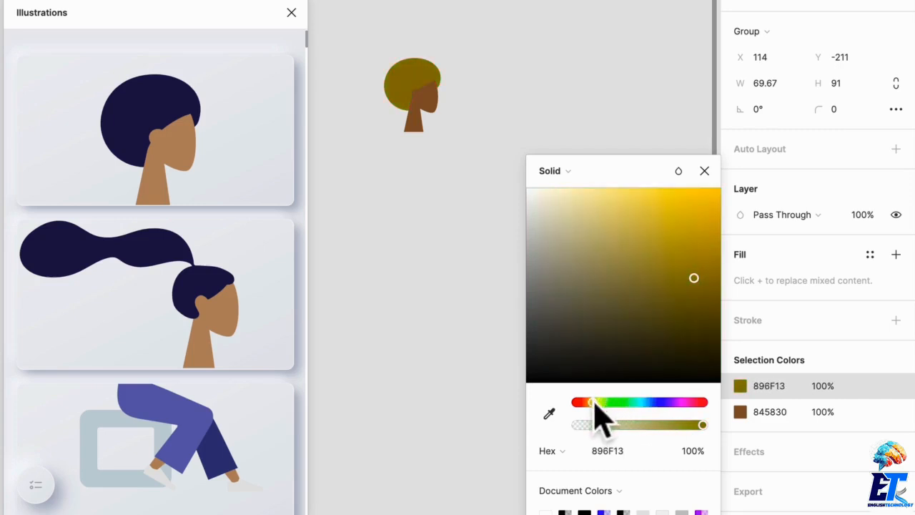
click(361, 270)
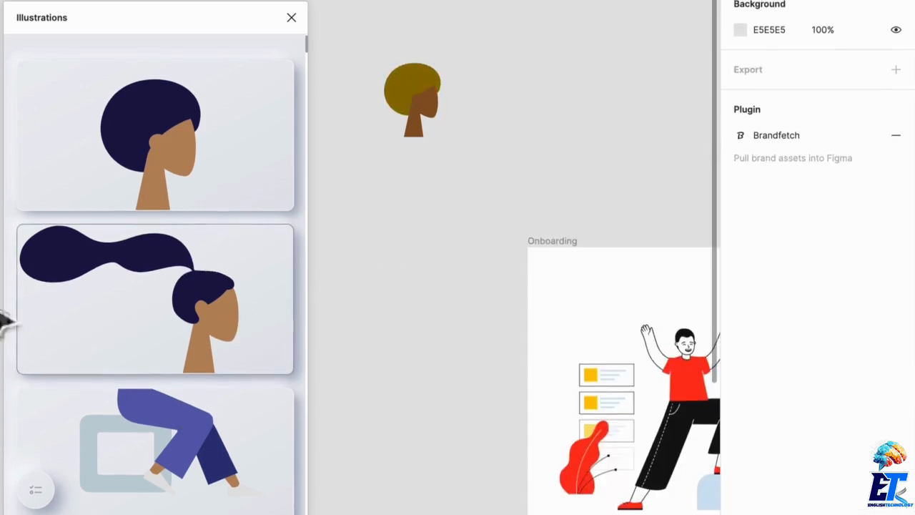
Select the recoloured head and browse the Humaaans collection's heads, furniture and full figures
drag(390, 33, 515, 205)
scroll(176, 218, down, 20)
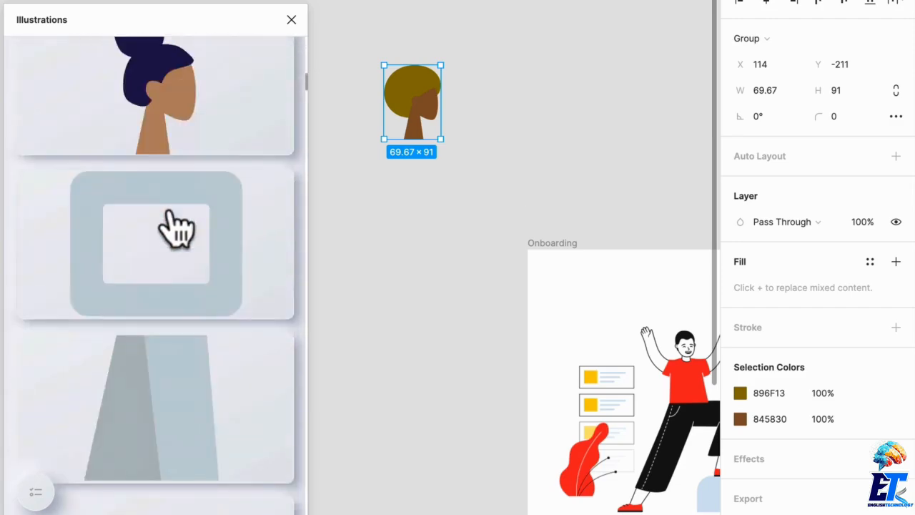
scroll(179, 228, down, 15)
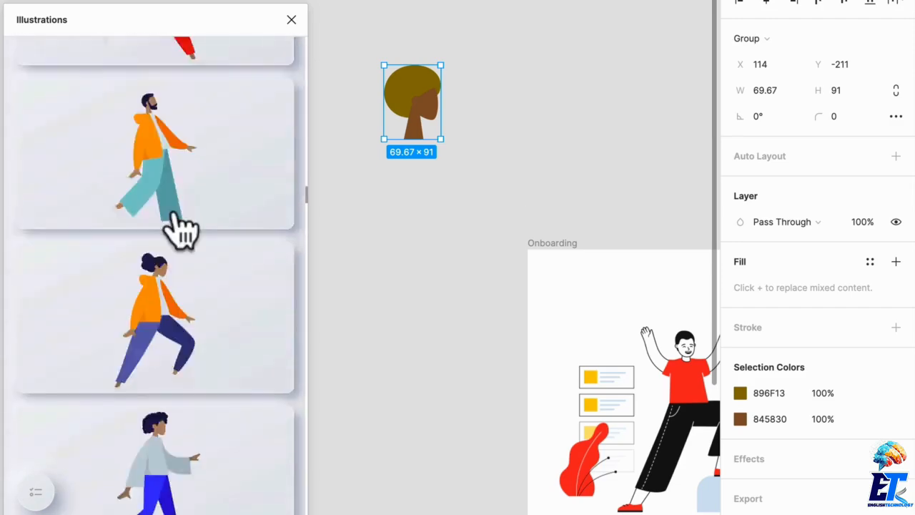
Delete the recoloured head from the canvas and close the Illustrations plugin
drag(408, 12, 429, 189)
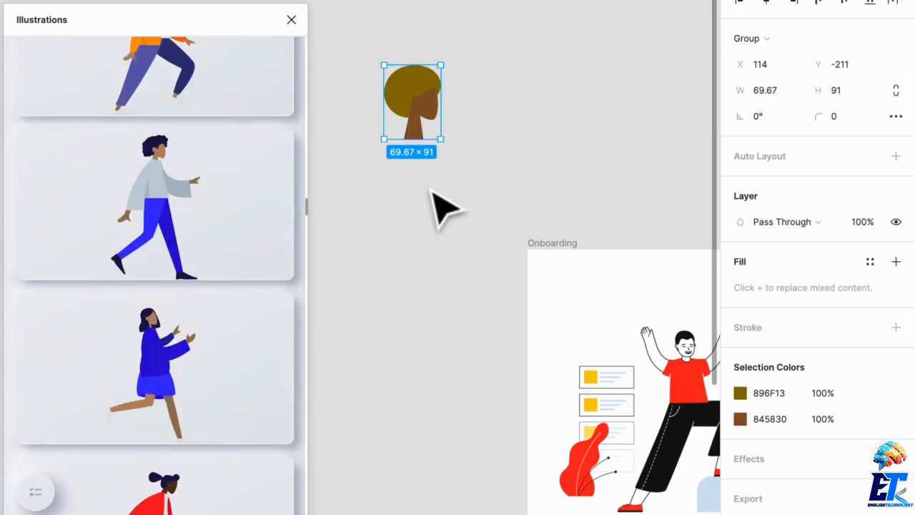
key(Delete)
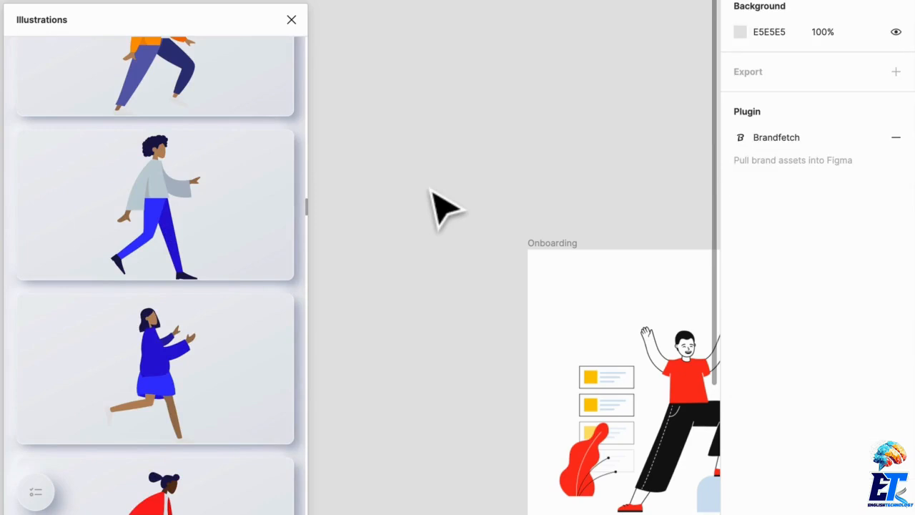
click(291, 19)
Launch the Humaaans for Figma plugin and move its window slightly higher over the empty canvas beside the Onboarding frame
scroll(419, 122, right, 10)
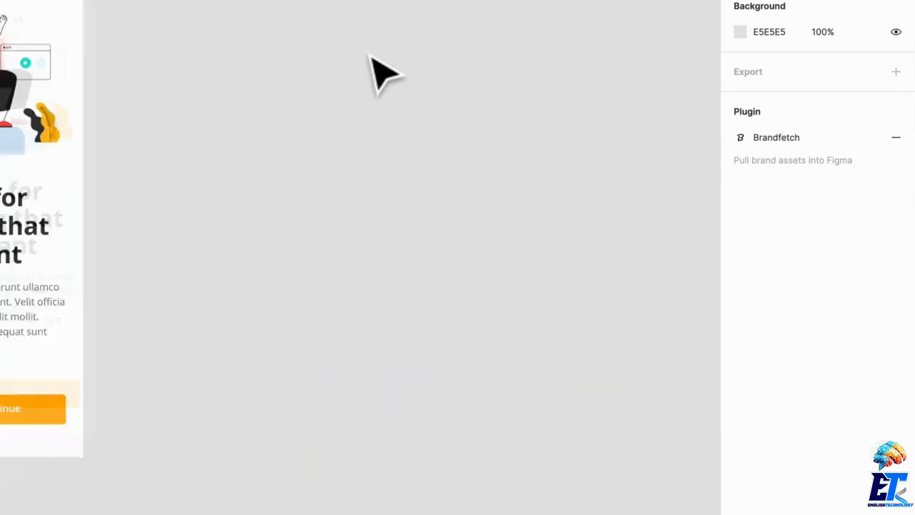
scroll(371, 55, down, 2)
scroll(372, 56, right, 3)
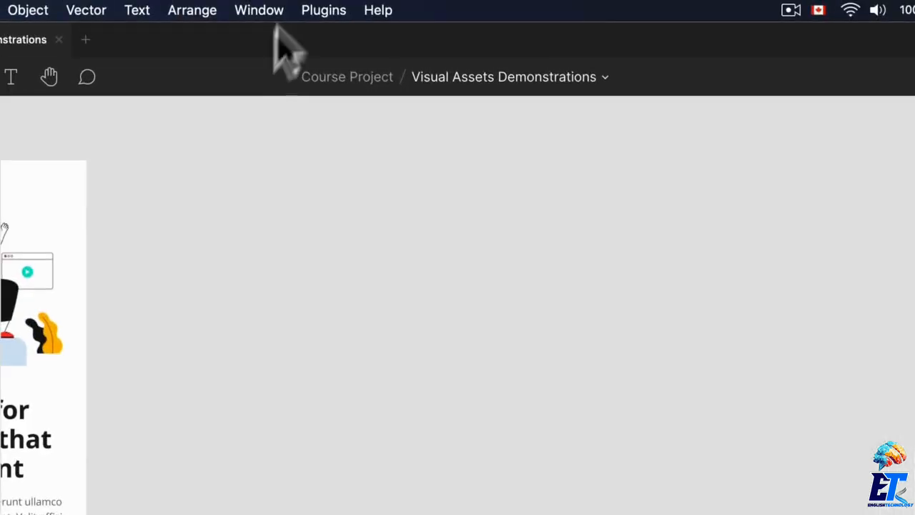
click(322, 10)
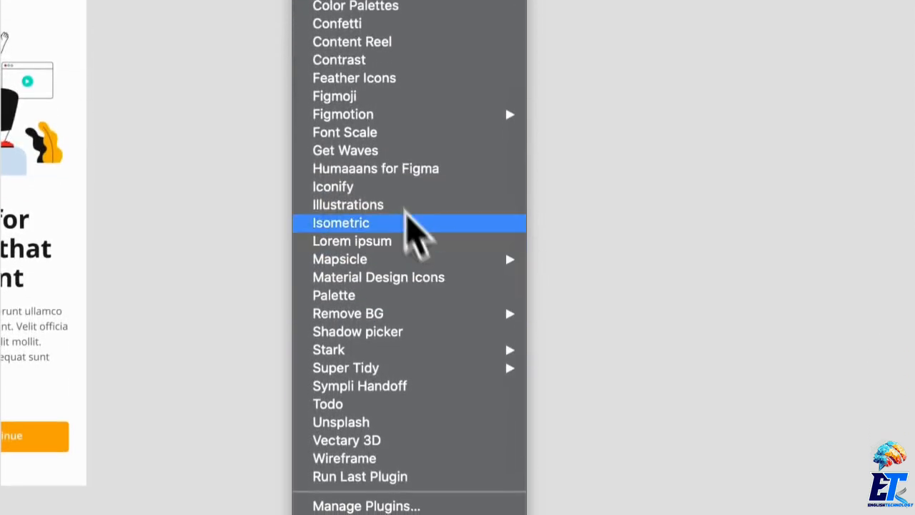
click(391, 170)
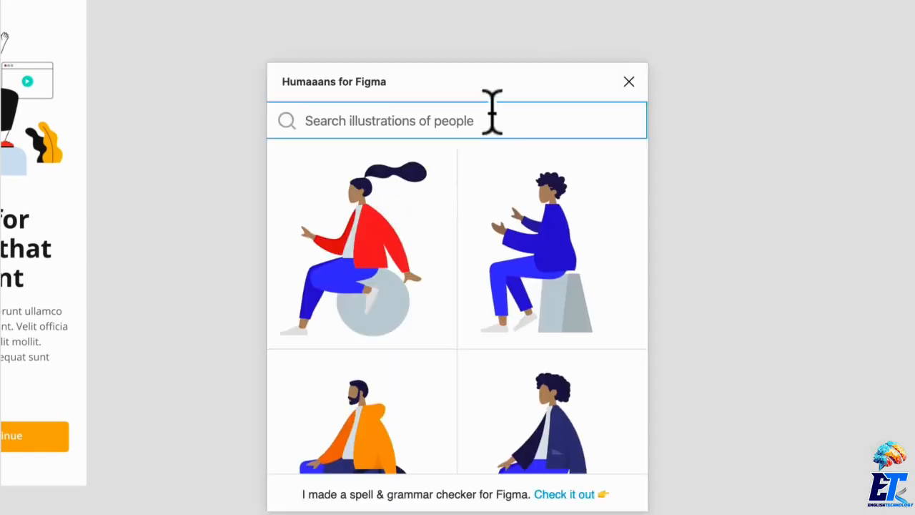
drag(501, 89, 519, 48)
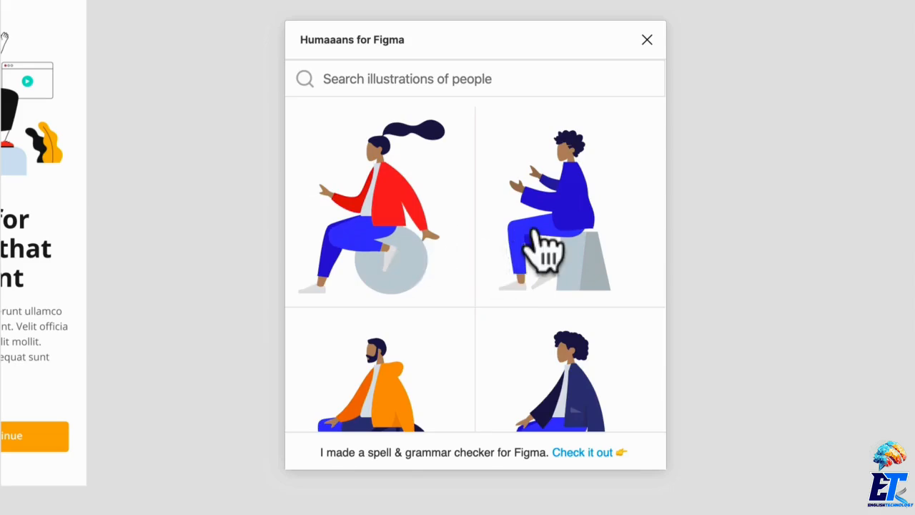
Browse the Humaaans for Figma library, examining its full figures, separate body parts, clothing, heads, furniture and plants
scroll(541, 256, down, 5)
scroll(541, 255, down, 15)
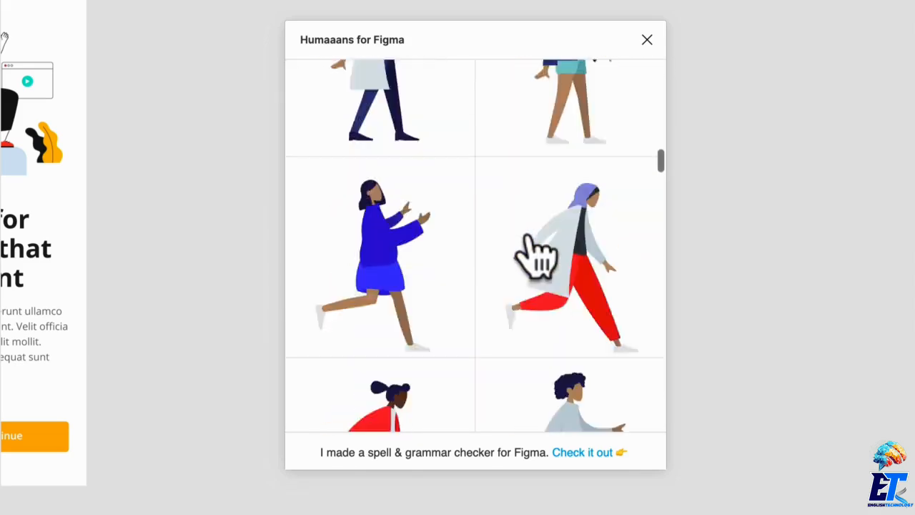
scroll(541, 255, down, 5)
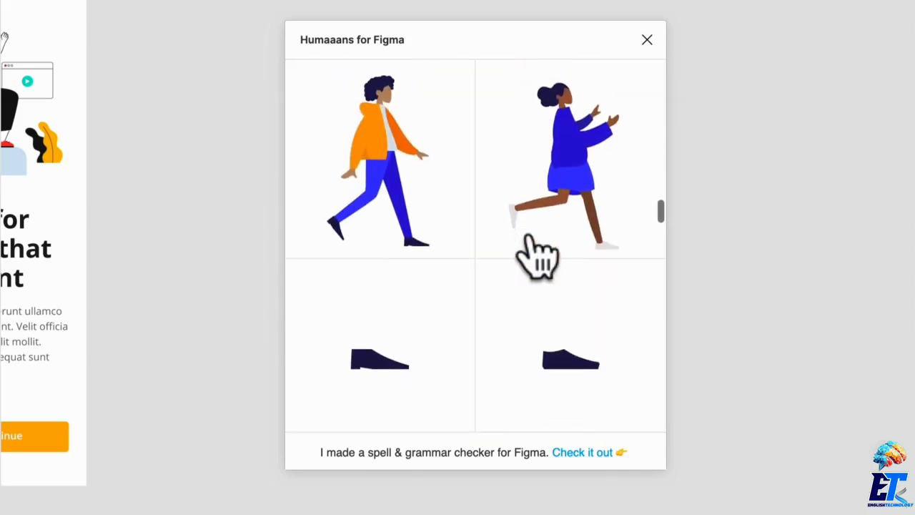
scroll(465, 386, down, 5)
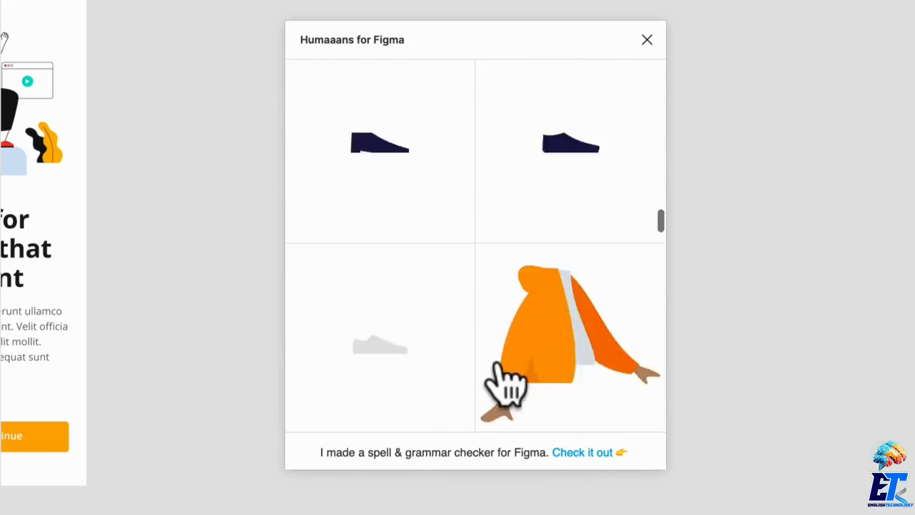
scroll(465, 358, down, 5)
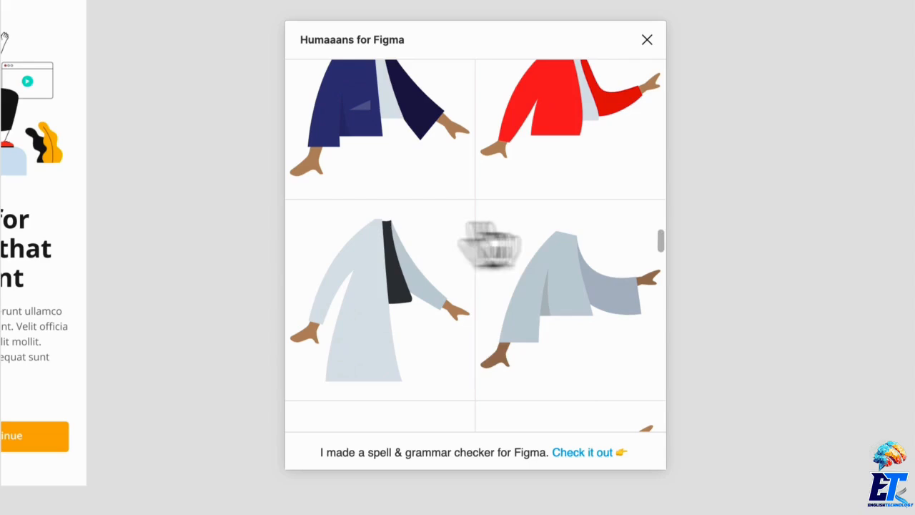
scroll(527, 384, down, 5)
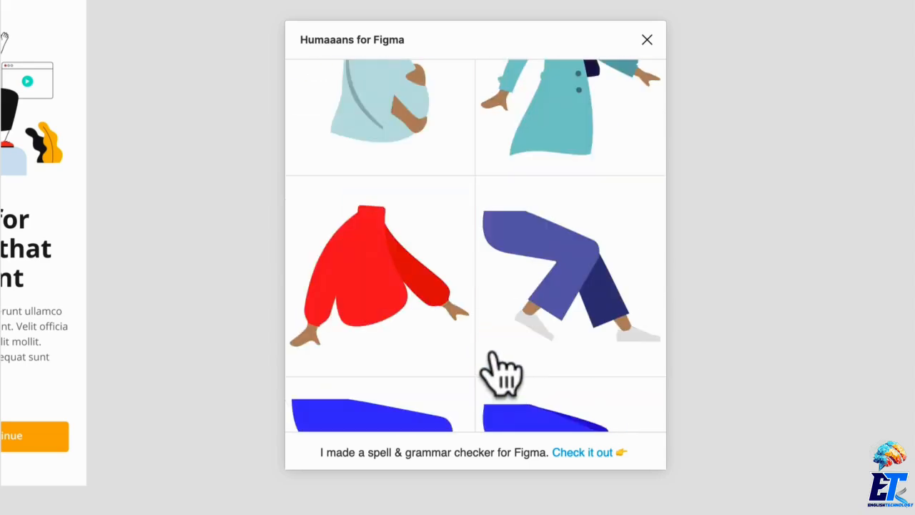
scroll(509, 373, down, 20)
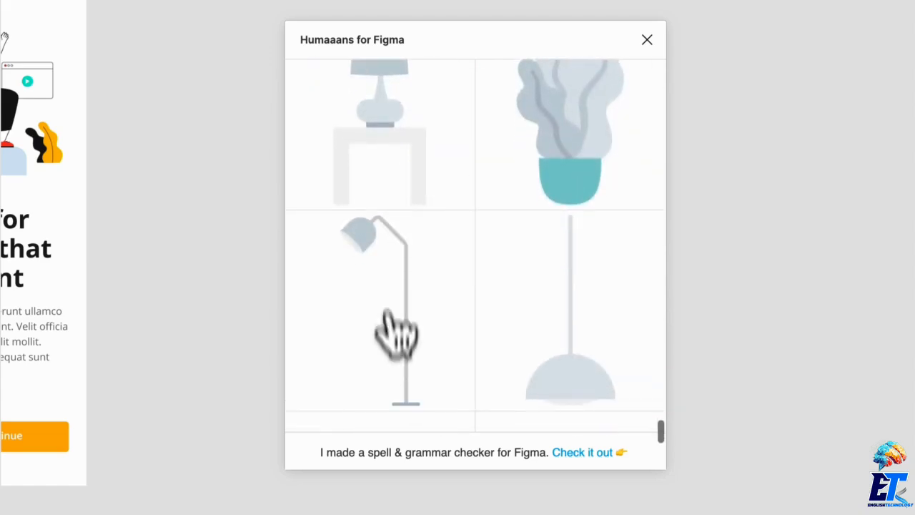
scroll(501, 215, up, 1)
scroll(572, 261, up, 2)
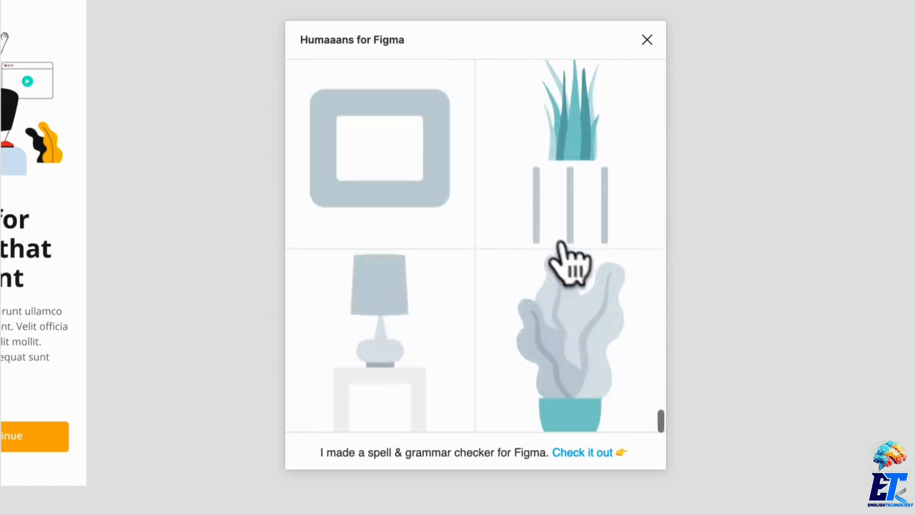
scroll(592, 347, up, 2)
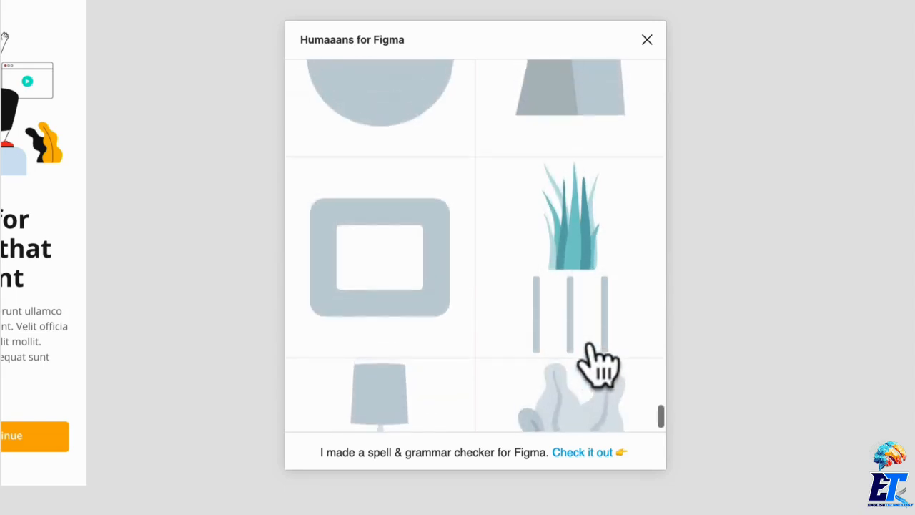
scroll(472, 200, up, 3)
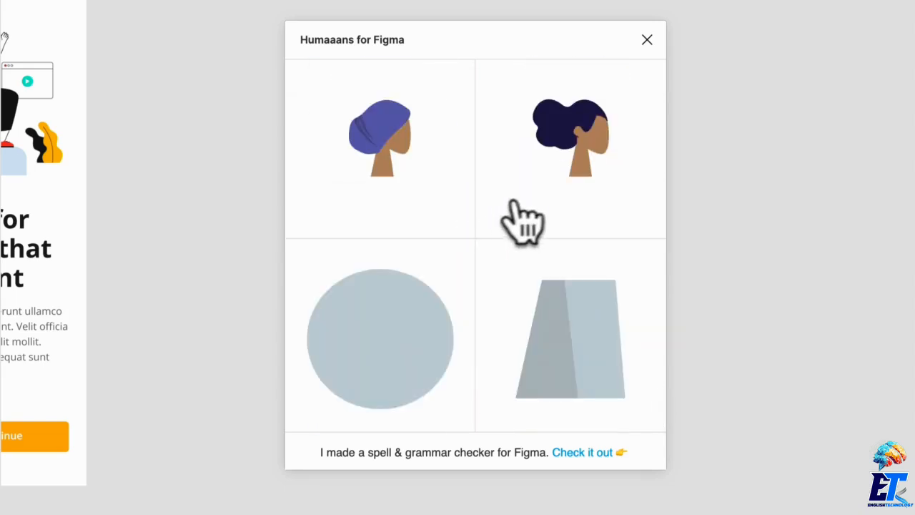
Move the plugin window aside, add an iPhone 11 Pro Max frame beside the existing screen, and name it Onboarding
drag(595, 43, 274, 137)
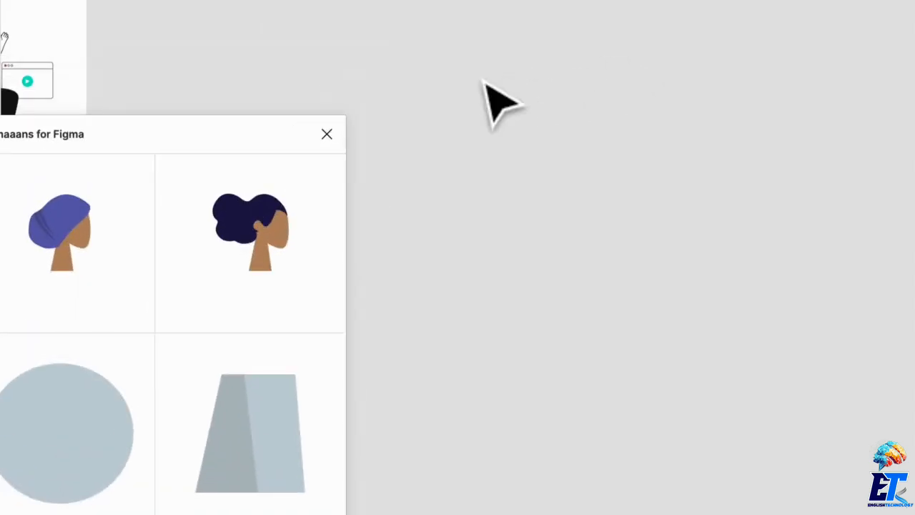
key(f)
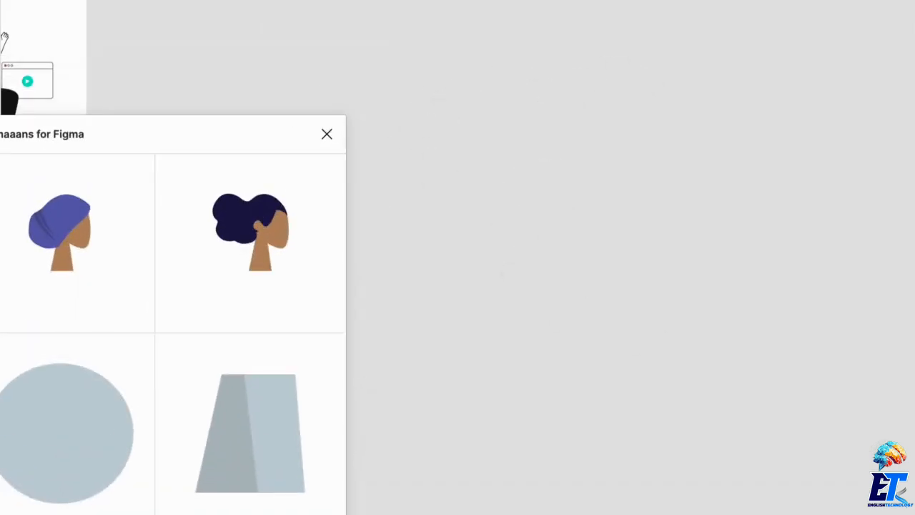
click(780, 85)
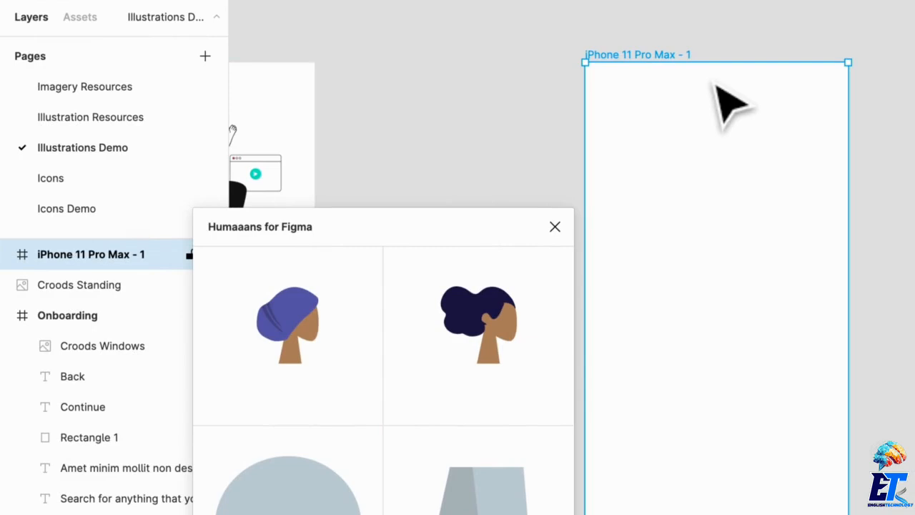
key(super+r)
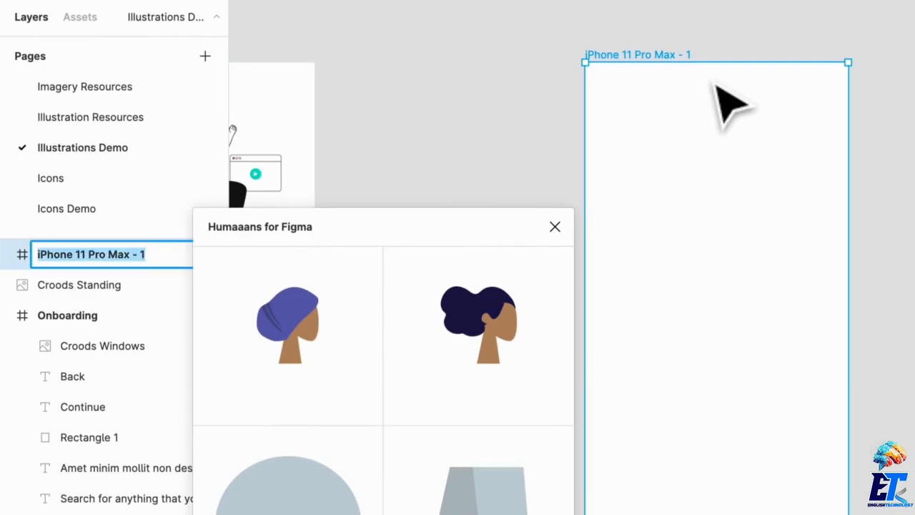
key(Return)
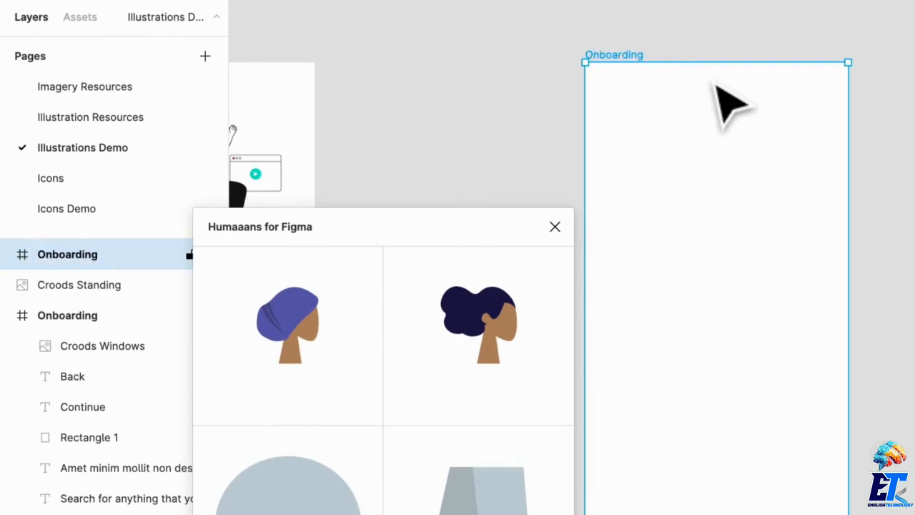
click(908, 168)
Copy the heading, paragraph, Back label and Continue button from the first Onboarding frame into the empty Onboarding frame
scroll(743, 258, left, 3)
scroll(744, 258, down, 2)
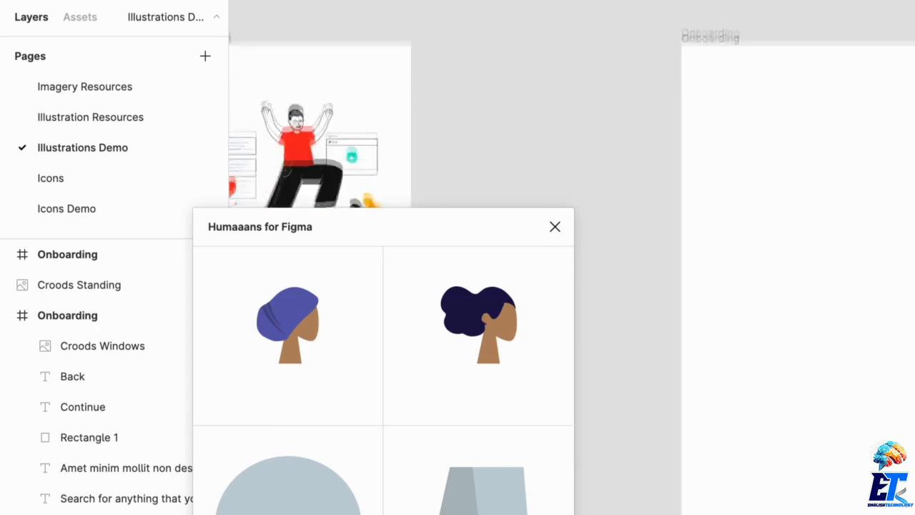
scroll(565, 151, down, 4)
scroll(565, 151, left, 5)
scroll(532, 148, down, 2)
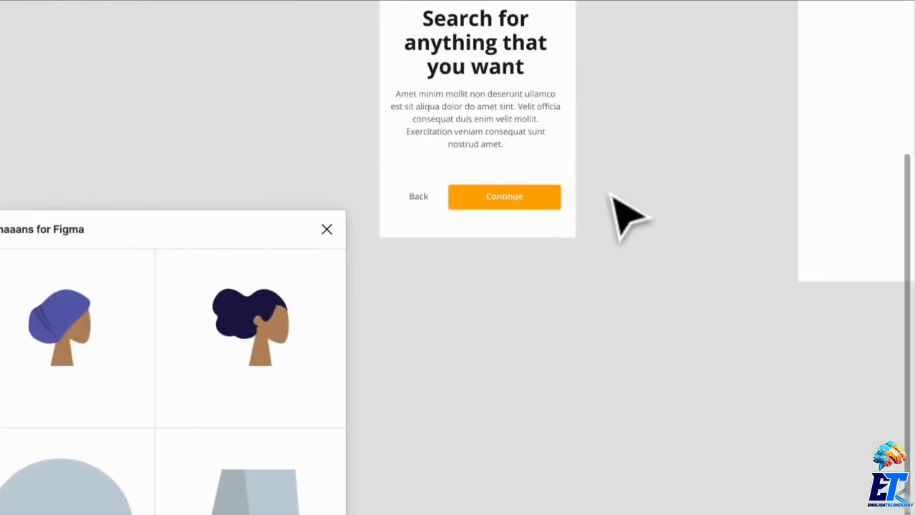
drag(610, 200, 362, 17)
scroll(572, 125, up, 2)
scroll(572, 125, right, 1)
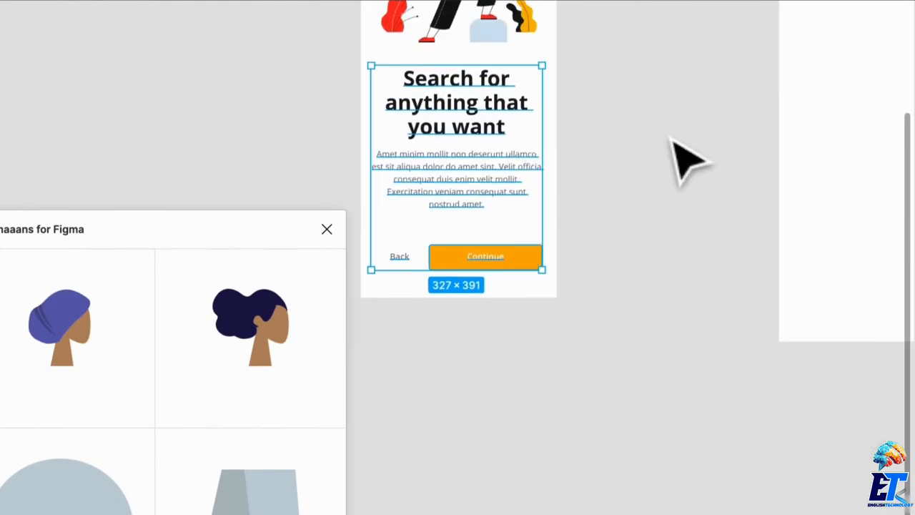
key(super+c)
scroll(637, 197, right, 5)
scroll(630, 194, up, 3)
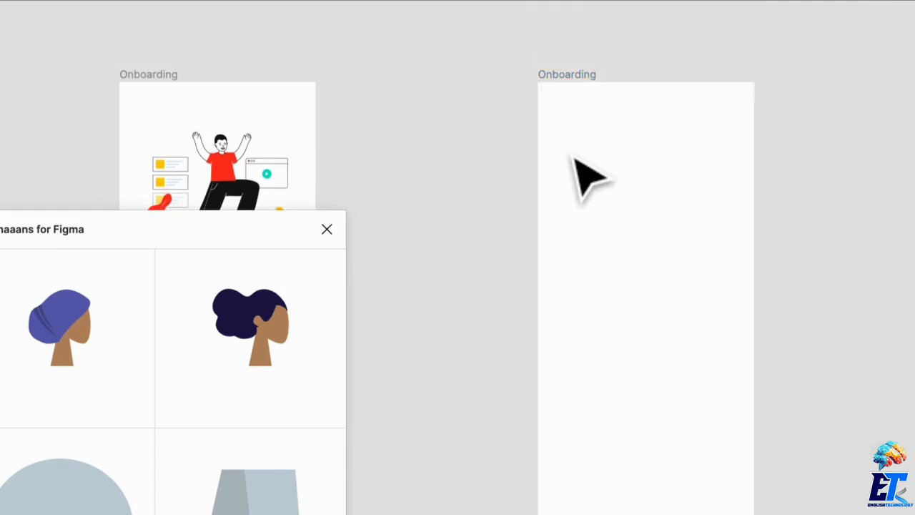
click(573, 95)
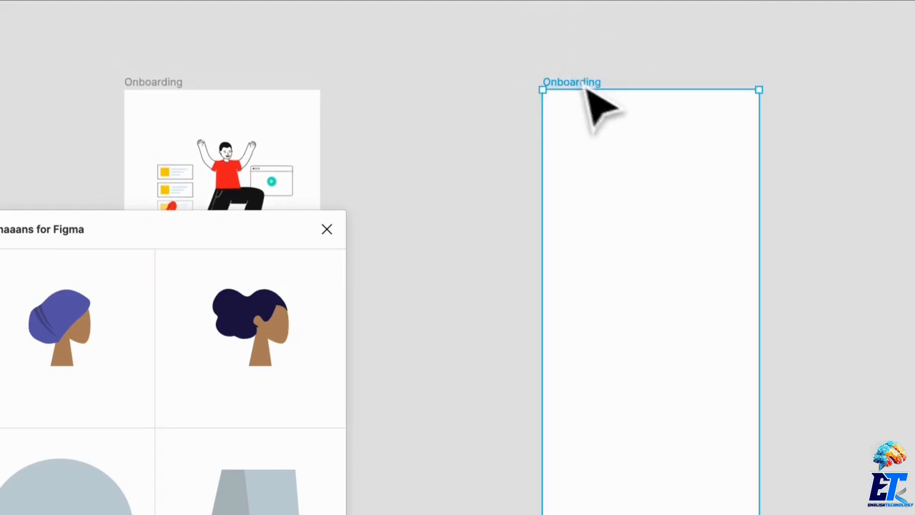
key(super+v)
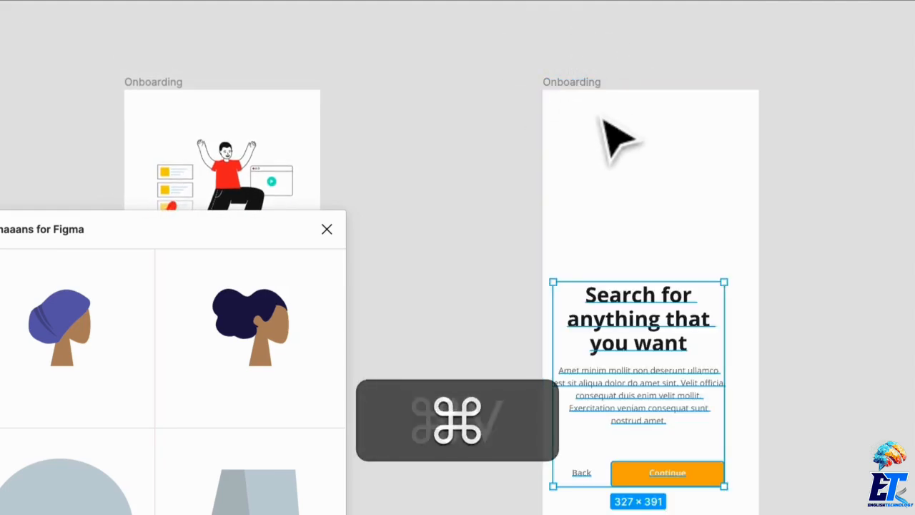
scroll(544, 154, left, 2)
scroll(544, 153, left, 4)
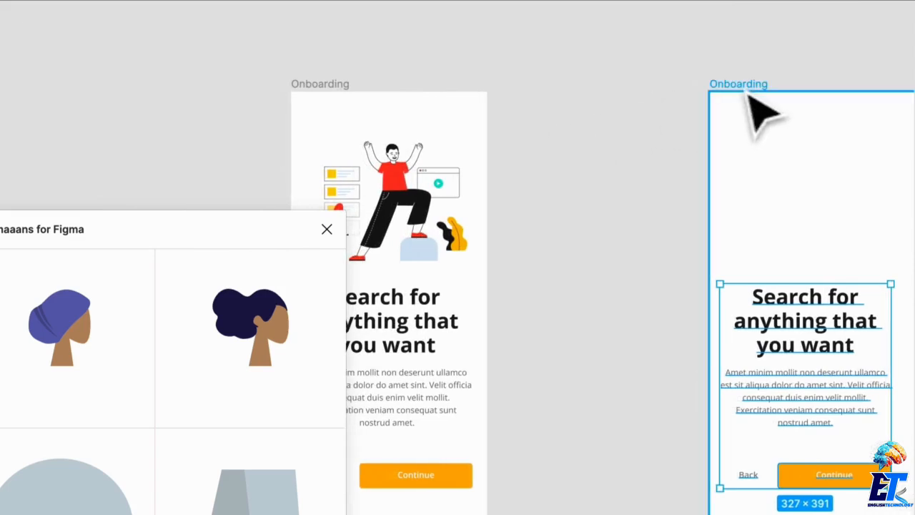
drag(745, 86, 646, 86)
key(super+z)
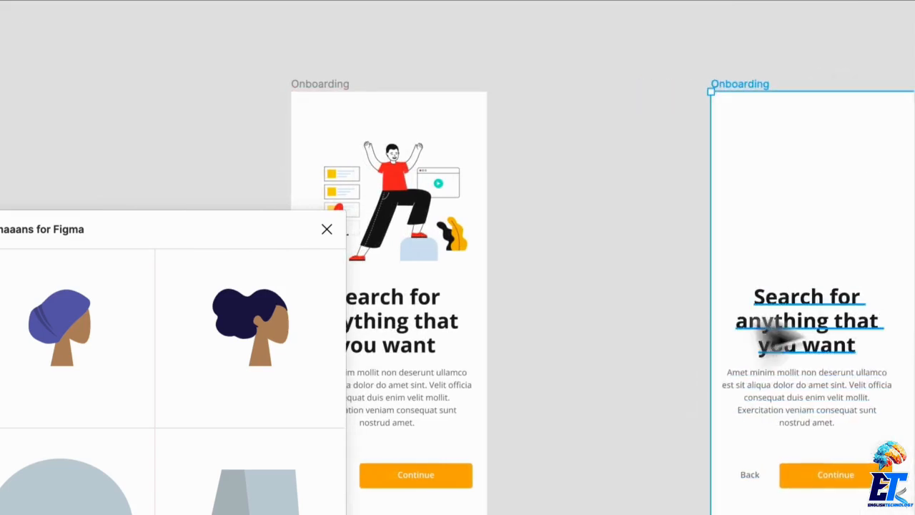
Delete the pasted text and button, along with the second Onboarding frame itself
scroll(705, 337, right, 5)
drag(871, 512, 535, 182)
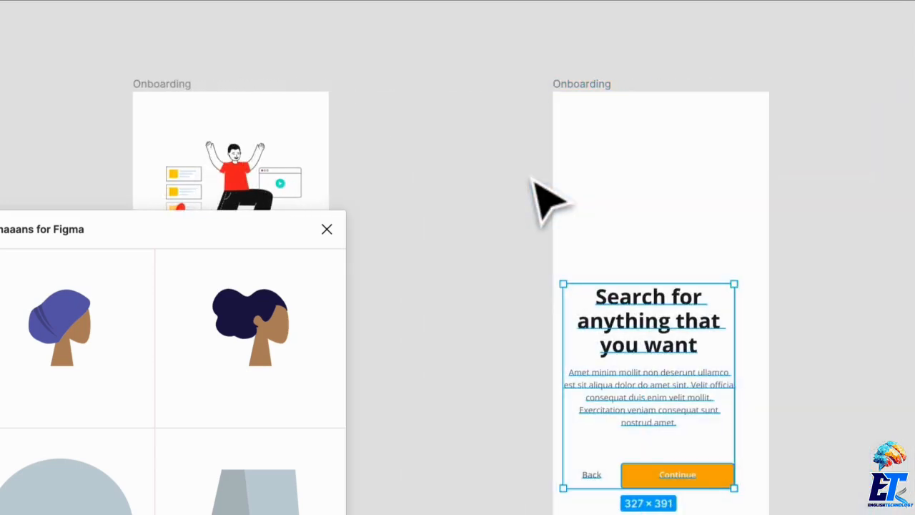
key(Delete)
click(572, 90)
key(Delete)
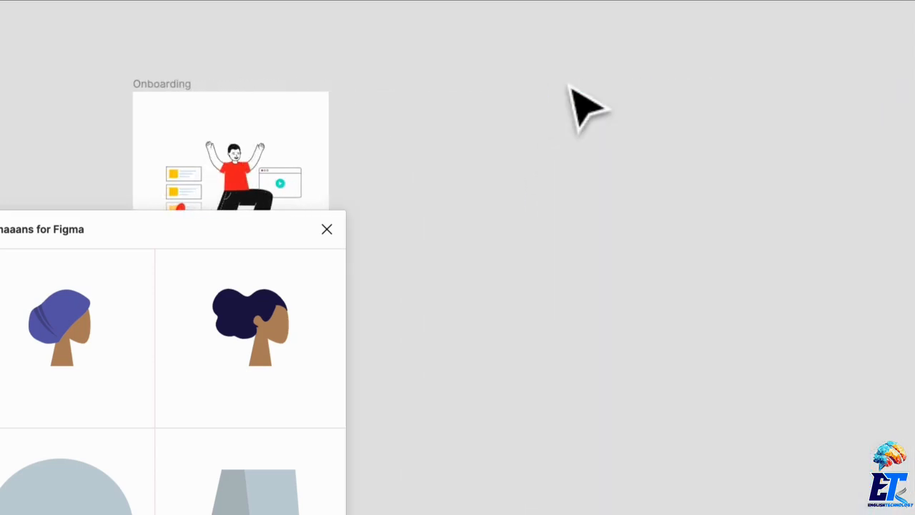
Duplicate the original Onboarding frame beside itself and delete the illustration from the copy
drag(166, 94, 539, 102)
click(662, 232)
key(Delete)
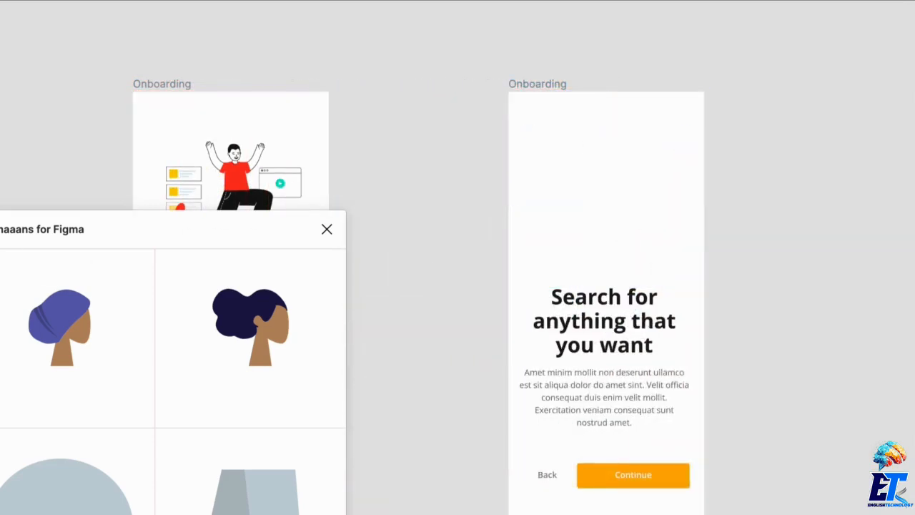
Change the duplicated frame's heading to "Get results super quick!" and move it slightly down towards the paragraph
scroll(687, 351, up, 3)
double_click(582, 307)
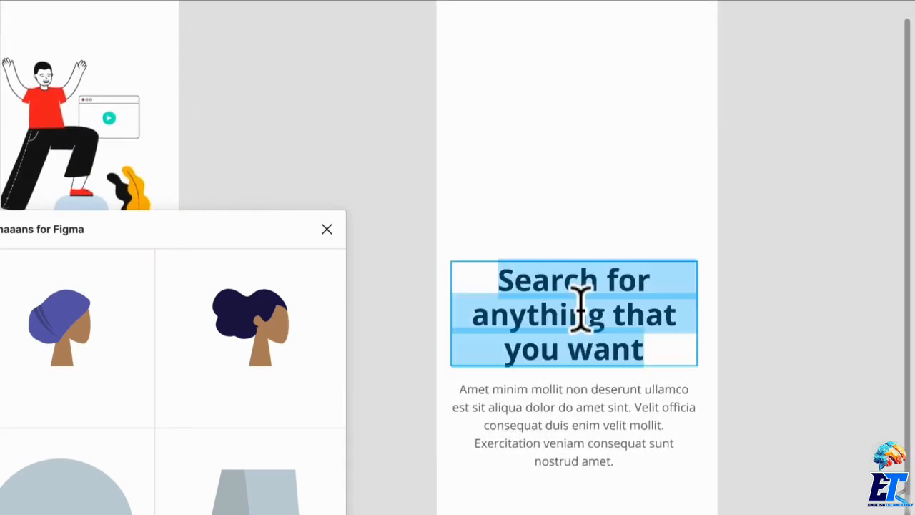
text(Get results)
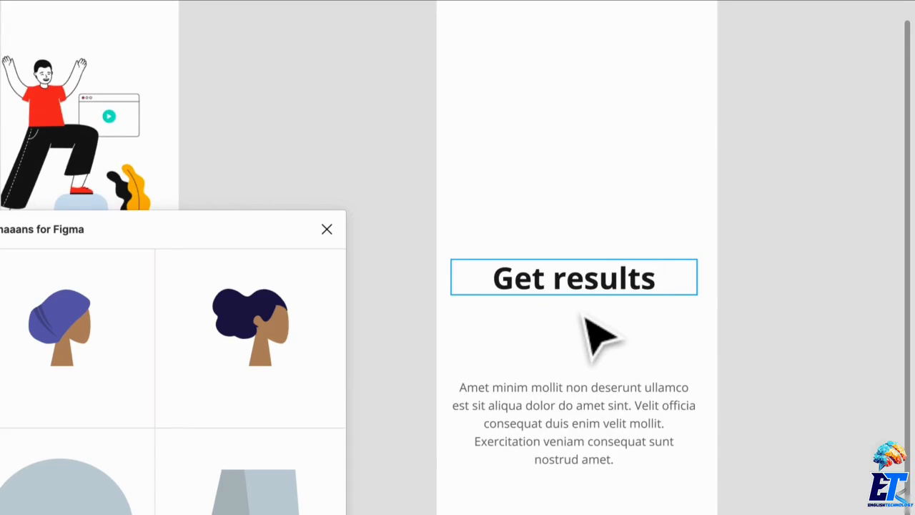
text( super qu)
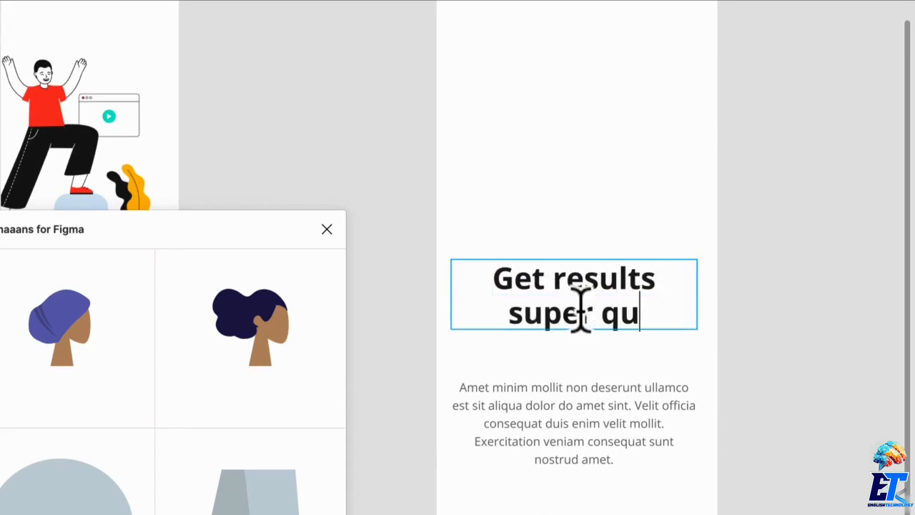
text(ick)
key(BackSpace)
text(ck!)
click(763, 328)
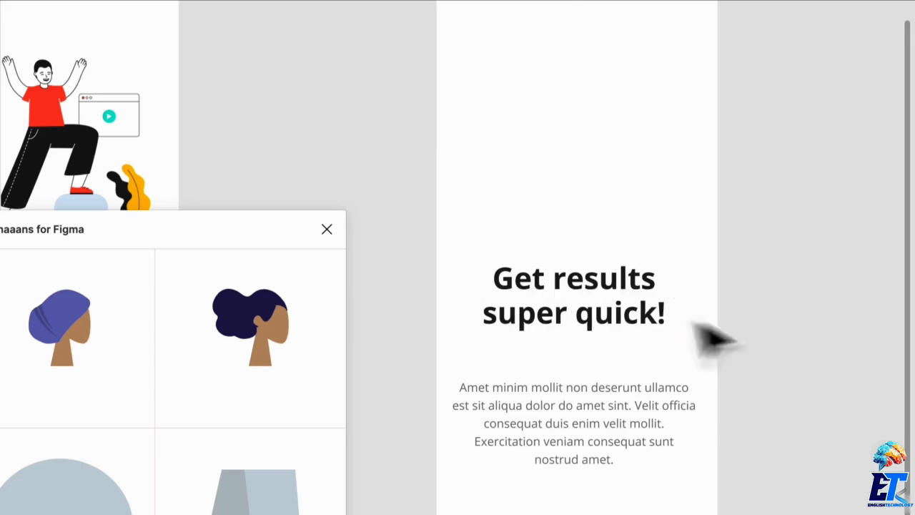
drag(628, 309, 634, 329)
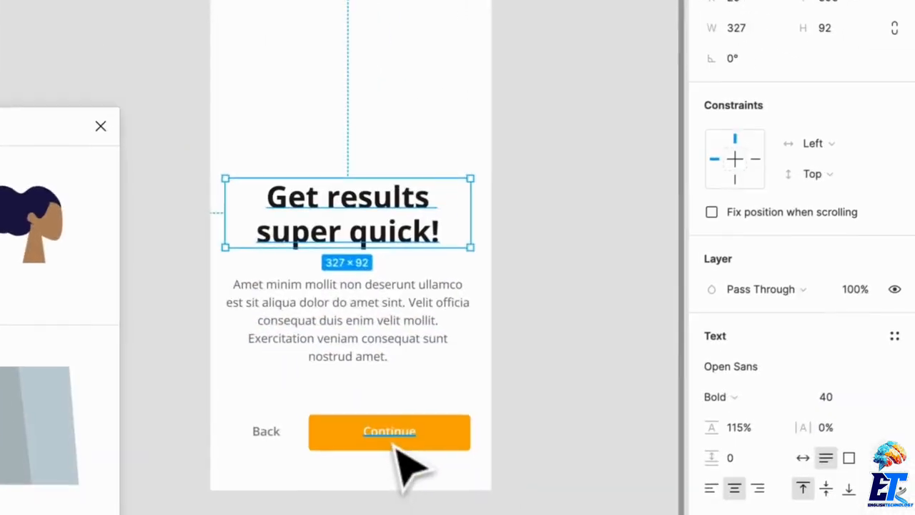
Replace the Continue label with "Dsicover new products" and widen its text box to about 204 px so it fits one line
double_click(581, 513)
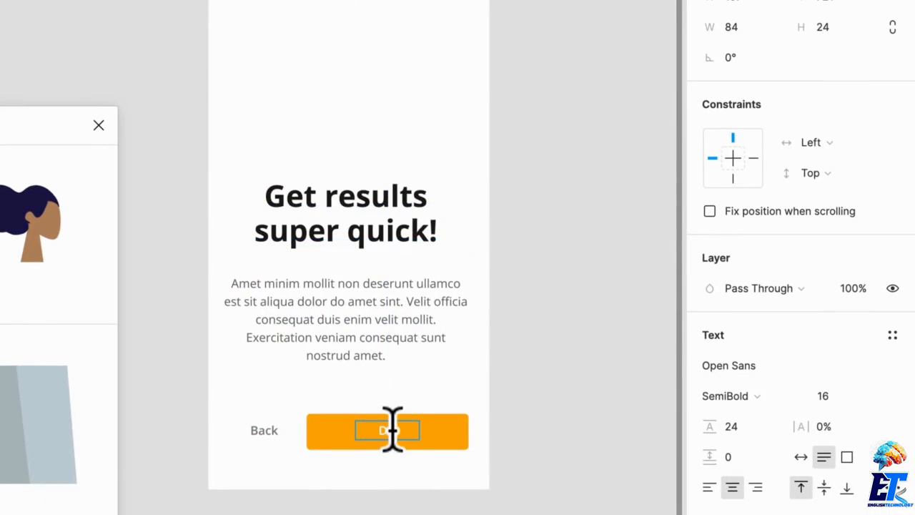
scroll(674, 435, down, 1)
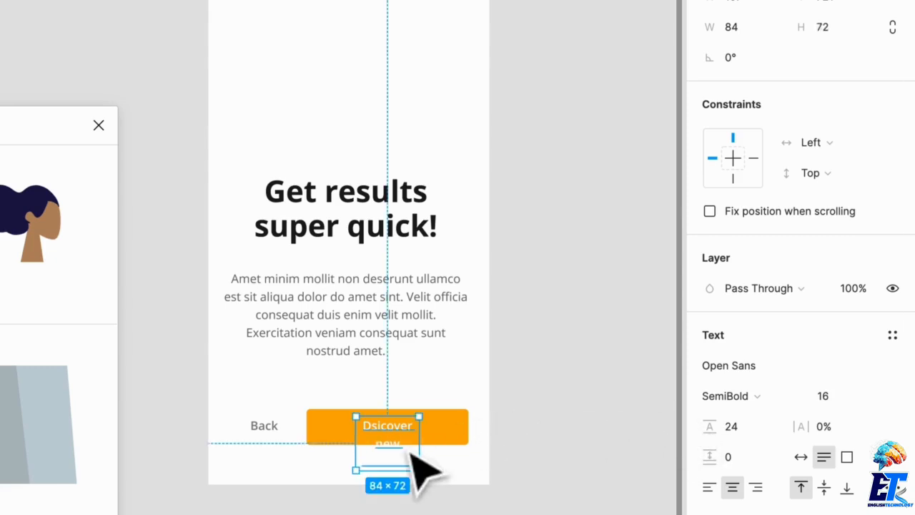
drag(420, 443, 465, 432)
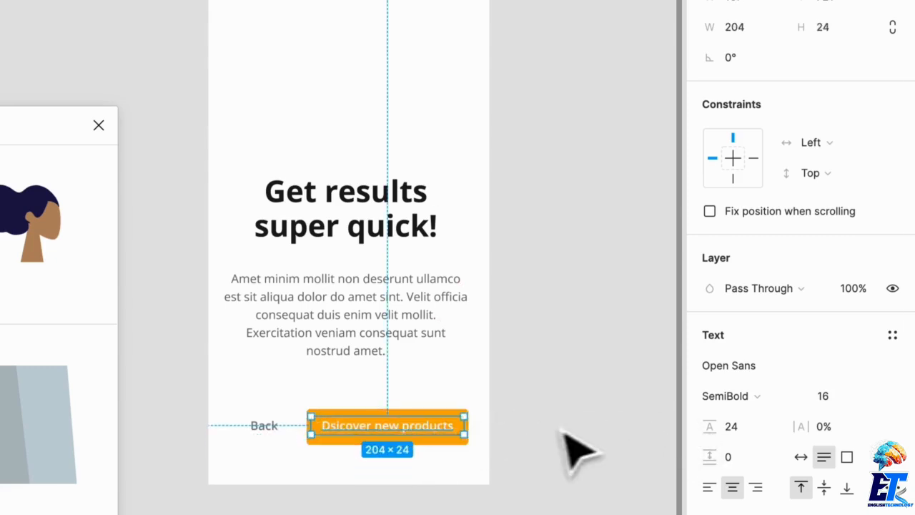
click(582, 450)
Delete the Back label and stretch the orange button with its text leftward to about 306 × 48
click(267, 429)
key(Delete)
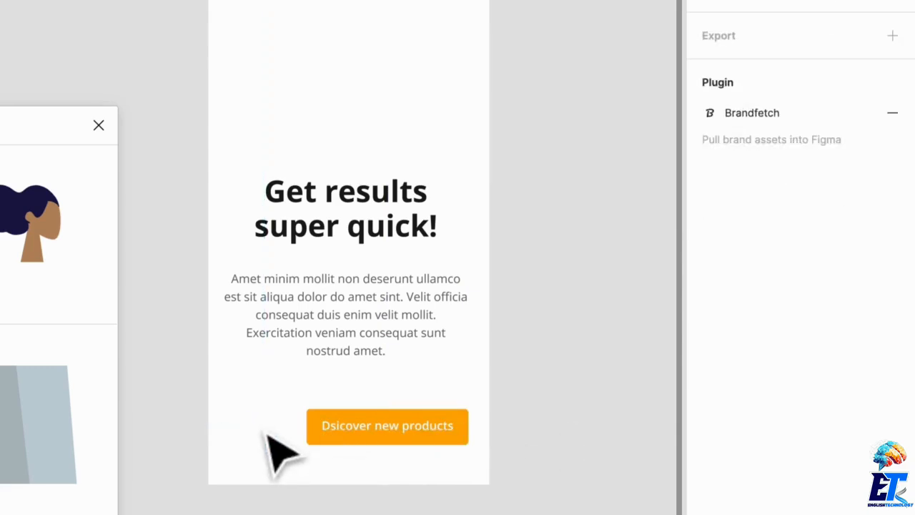
drag(246, 405, 408, 465)
drag(306, 426, 239, 432)
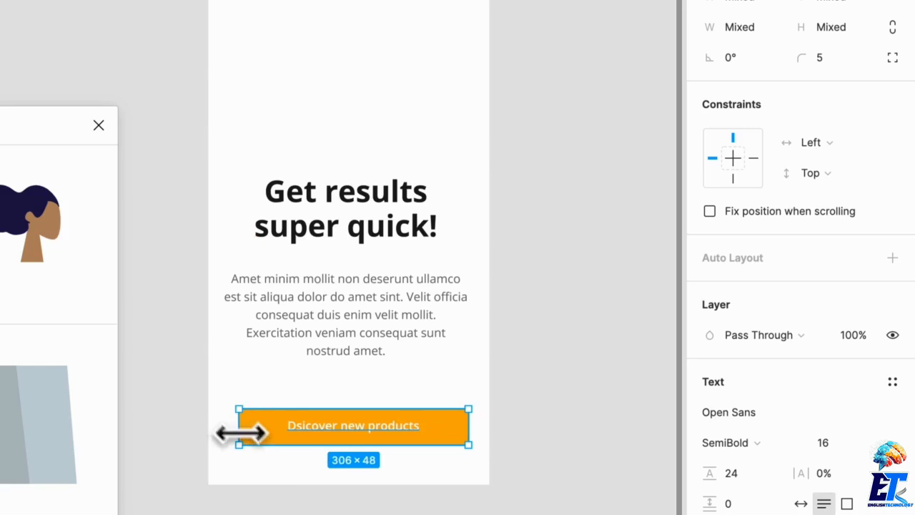
click(286, 504)
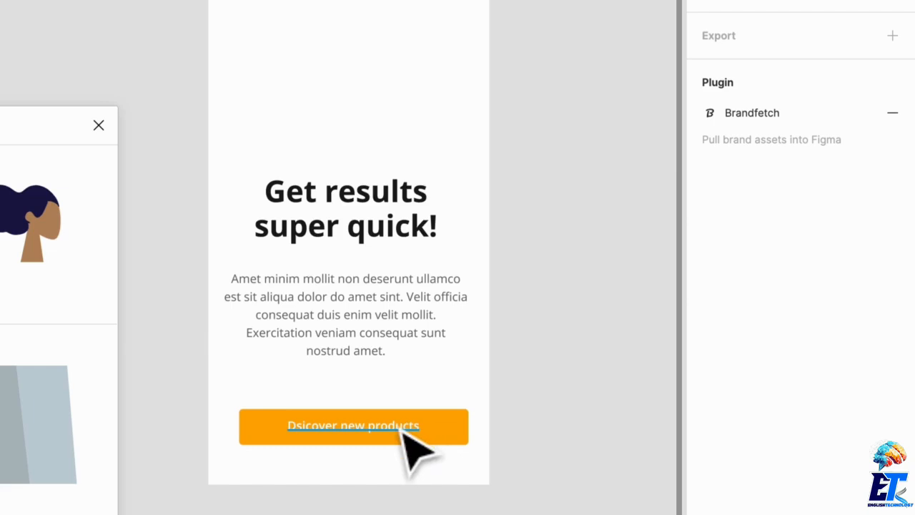
Correct the spelling of the orange button's label to "Discover new products"
ctrl+scroll(443, 434, up, 5)
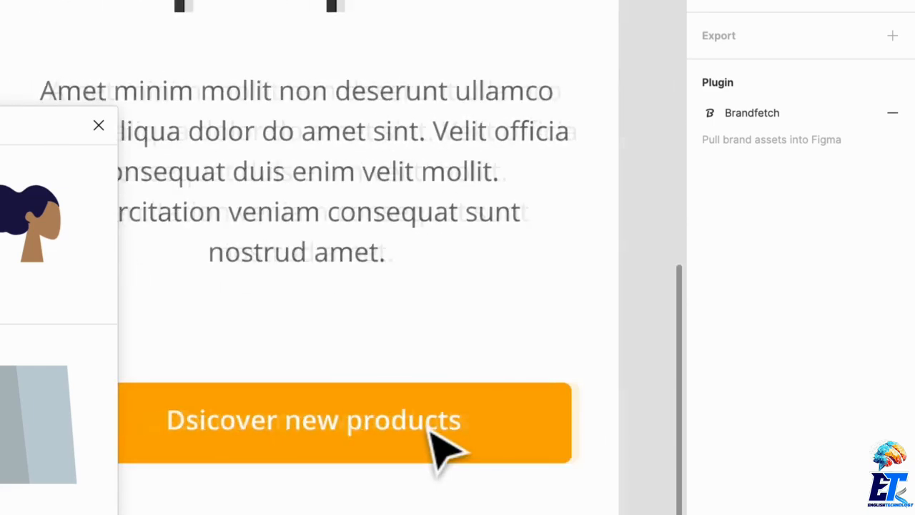
double_click(249, 418)
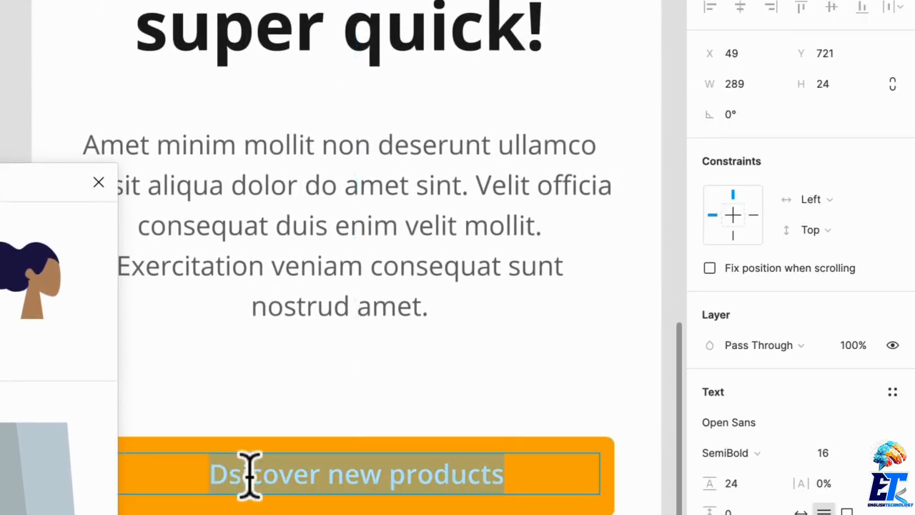
click(250, 418)
key(BackSpace)
key(BackSpace)
text(isc)
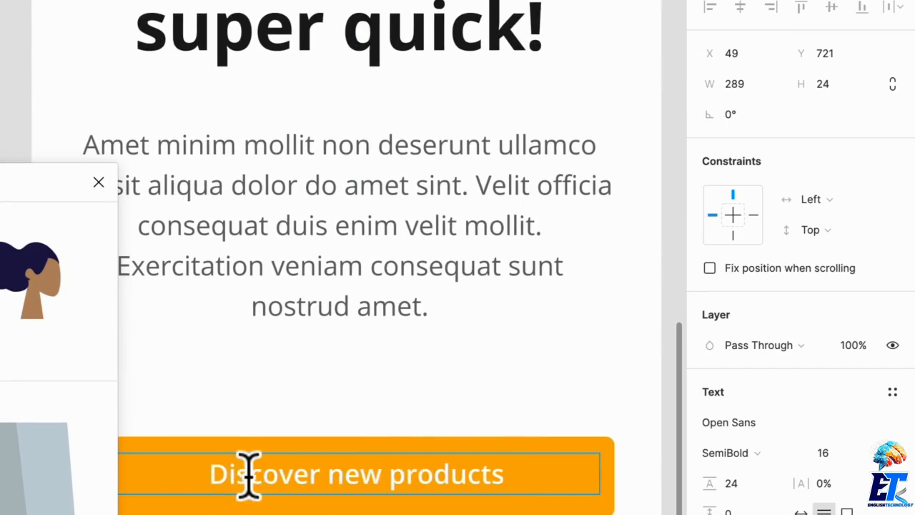
click(299, 491)
Insert the Humaaans figure with a ponytail and red jacket sitting on a ball onto the canvas
scroll(298, 492, down, 5)
scroll(299, 491, left, 2)
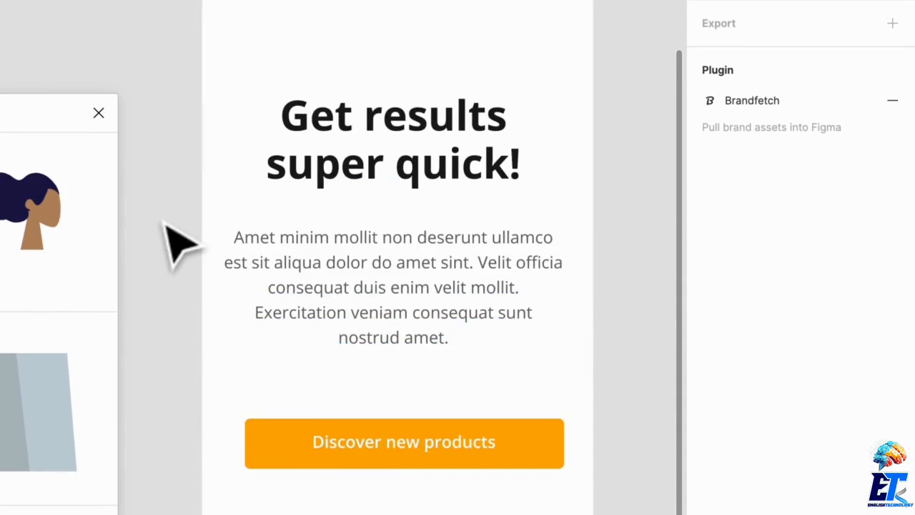
scroll(180, 246, up, 3)
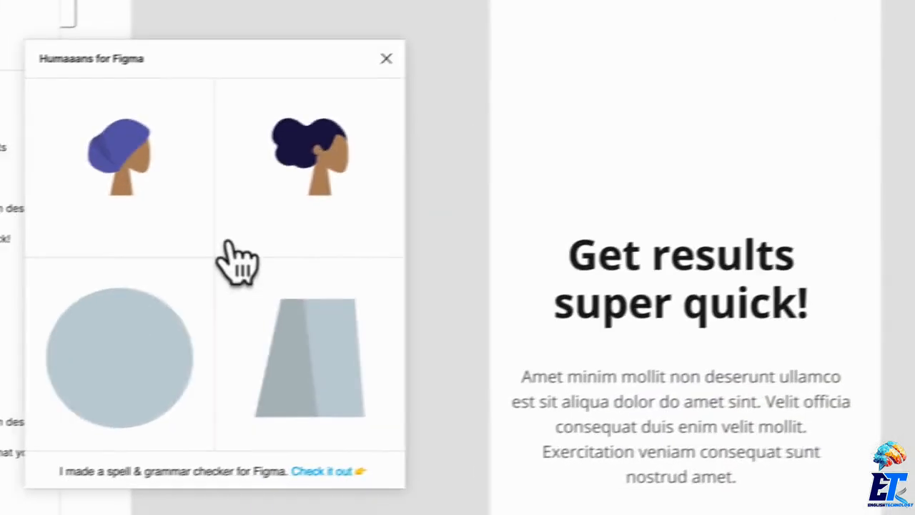
scroll(244, 259, down, 5)
scroll(250, 261, up, 10)
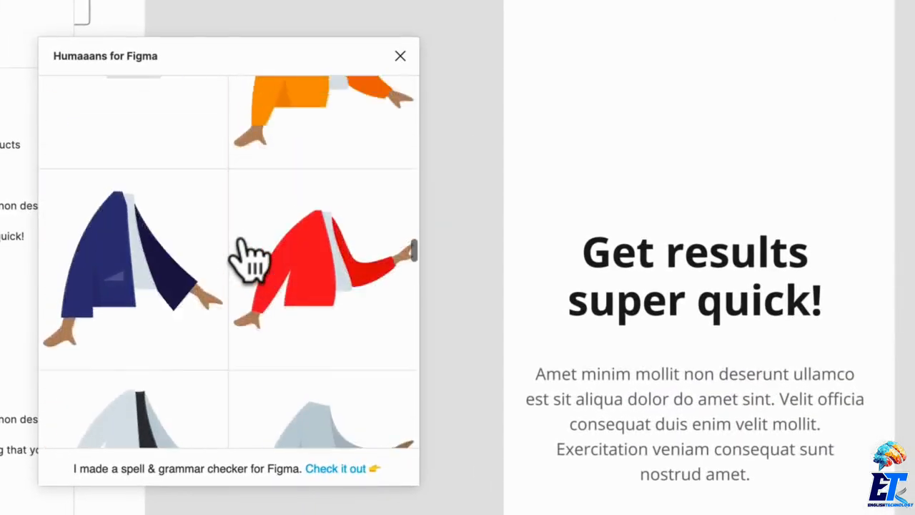
scroll(250, 261, up, 10)
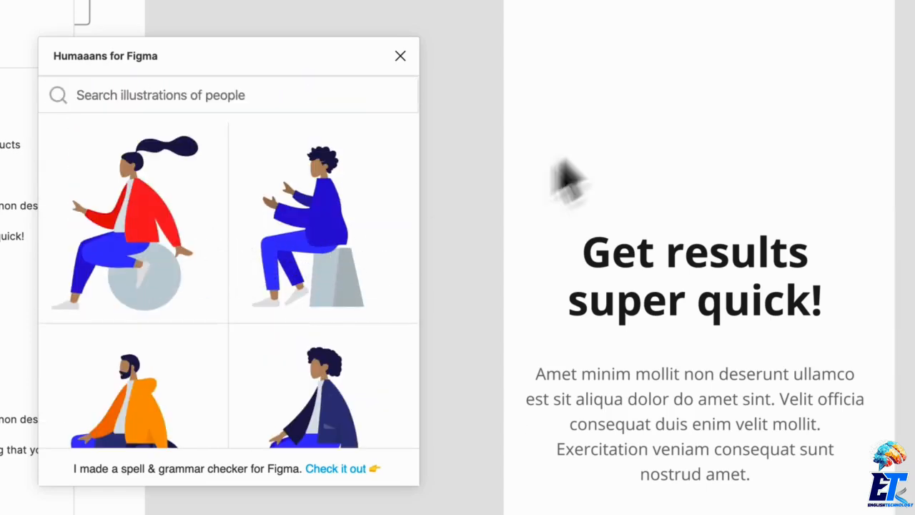
click(160, 262)
Copy the inserted ponytail figure and delete both it and its empty container from the canvas
click(572, 247)
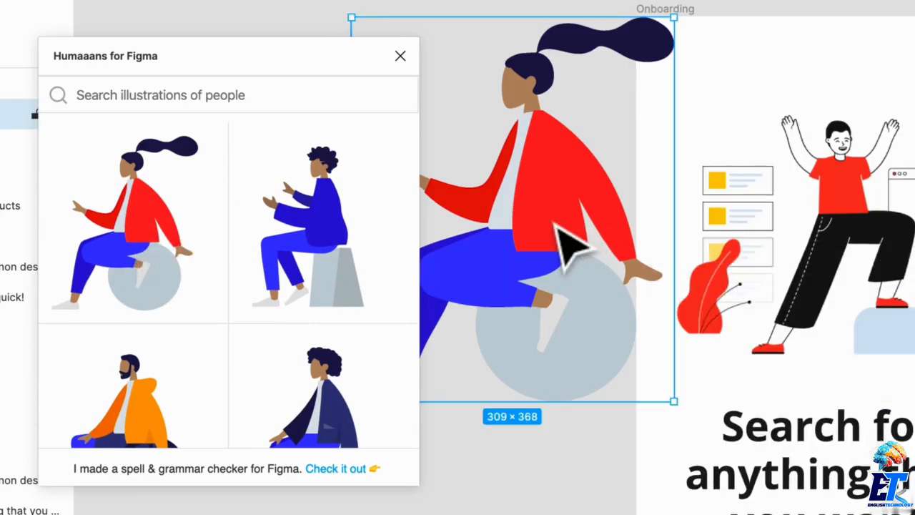
key(super+c)
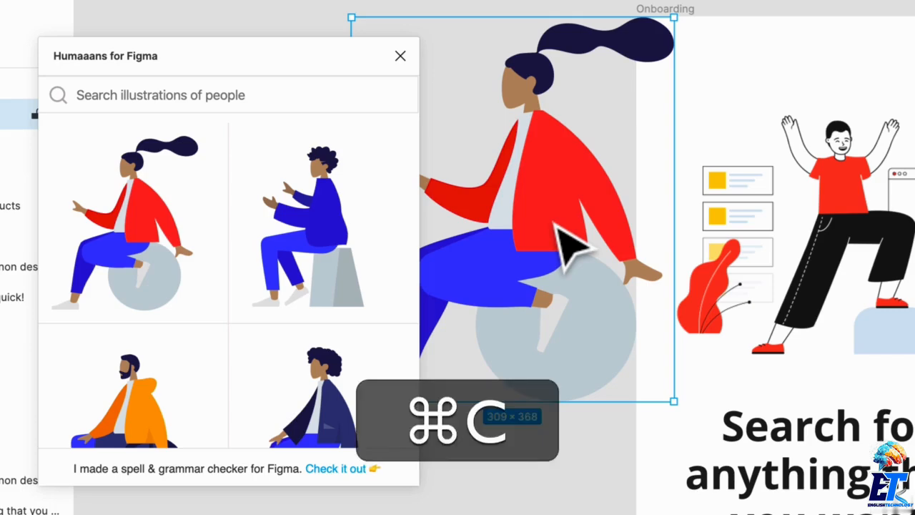
key(BackSpace)
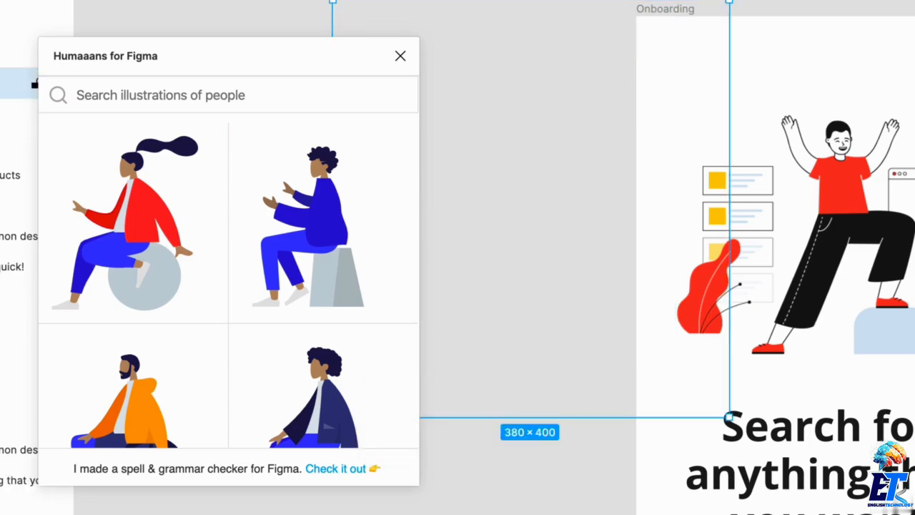
key(BackSpace)
Paste the ponytail figure into the duplicated Onboarding frame, scaled down and placed above the "Get results super quick!" heading
scroll(572, 247, left, 2)
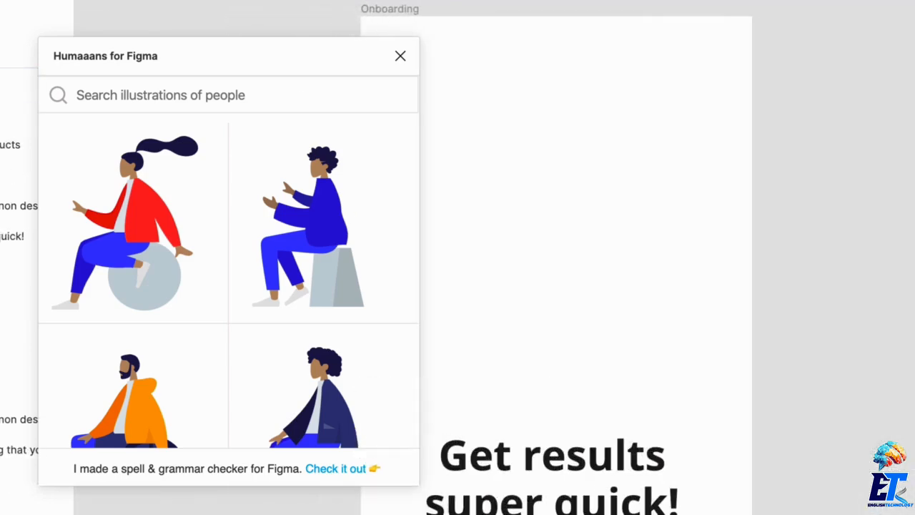
click(390, 9)
scroll(572, 246, left, 2)
key(super+v)
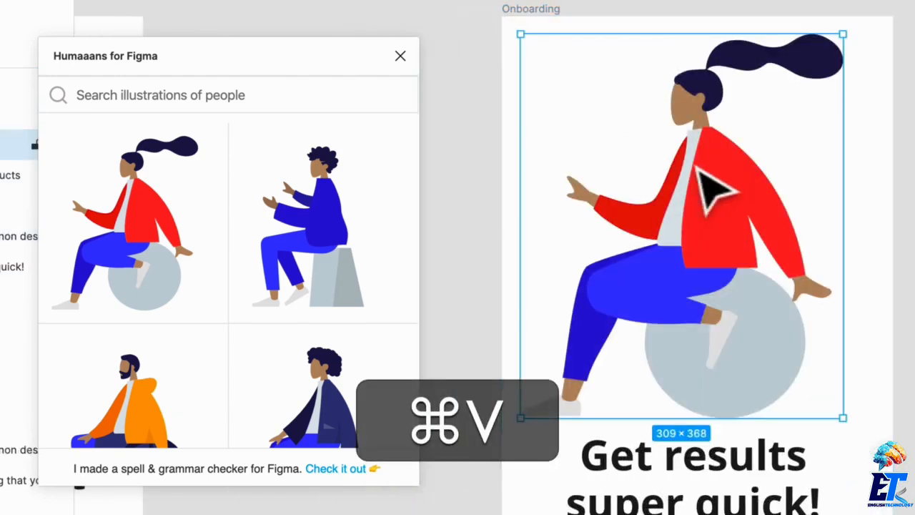
drag(850, 60, 764, 166)
drag(716, 224, 718, 300)
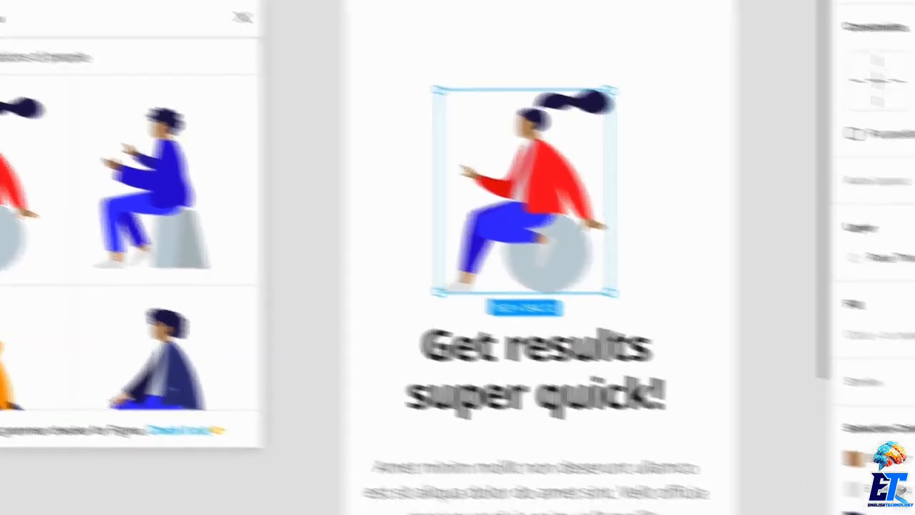
Recolour the figure's darker trouser leg, trying brown and olive tones and ending on 9E7331
scroll(805, 390, down, 3)
click(723, 355)
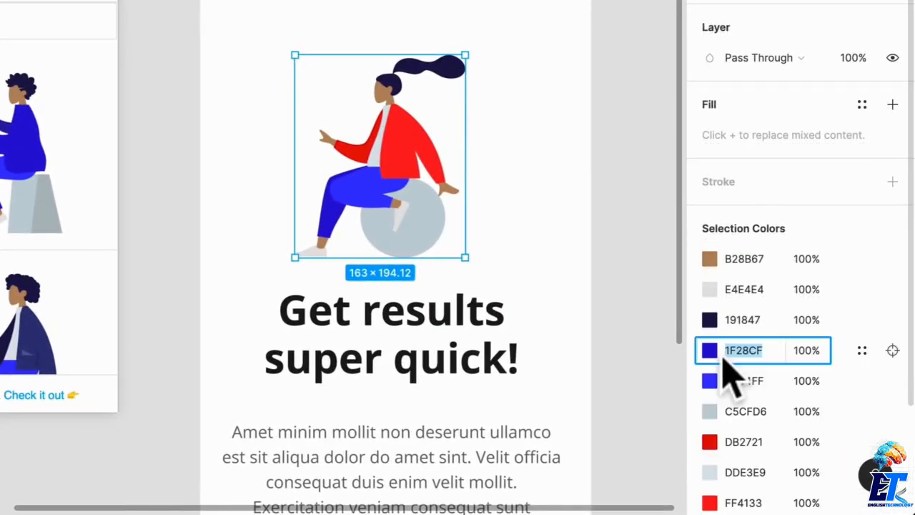
click(709, 351)
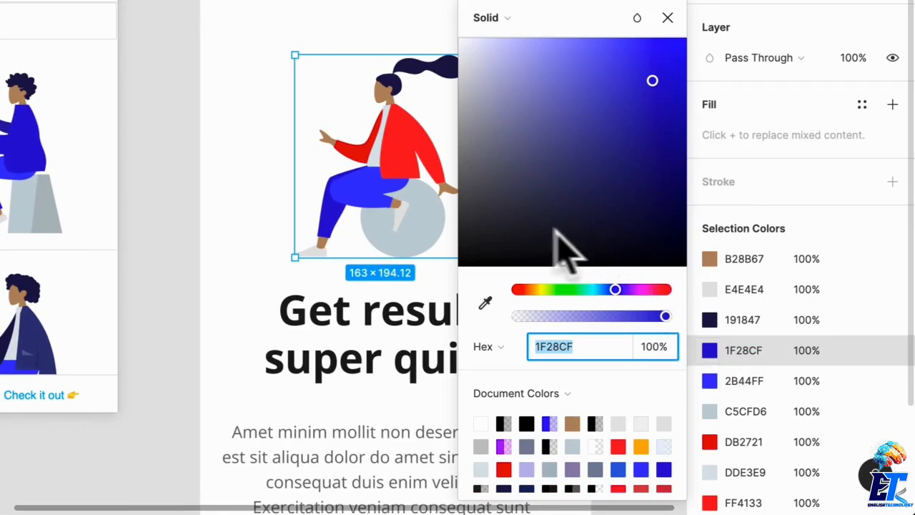
click(486, 303)
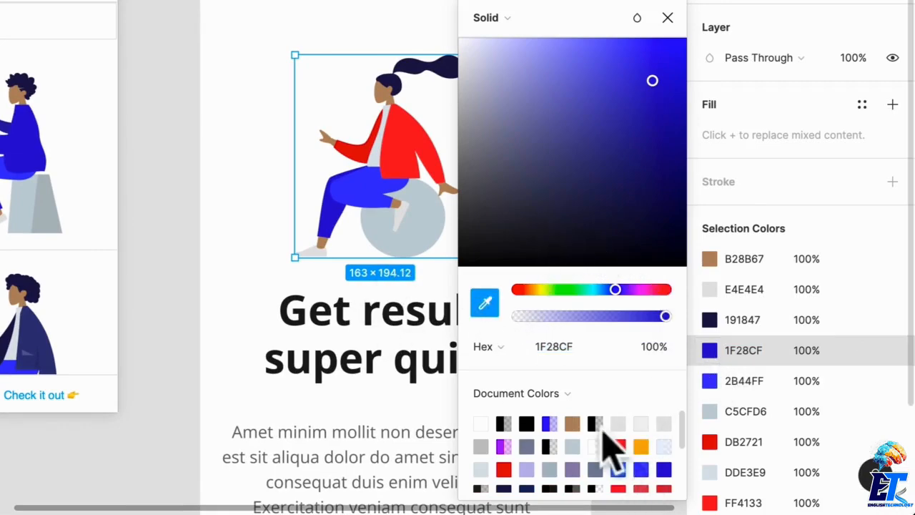
click(573, 425)
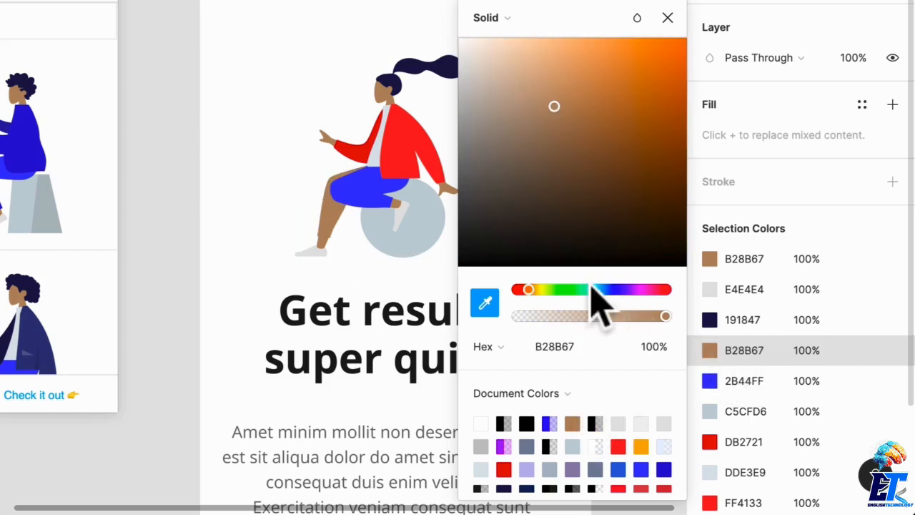
click(563, 101)
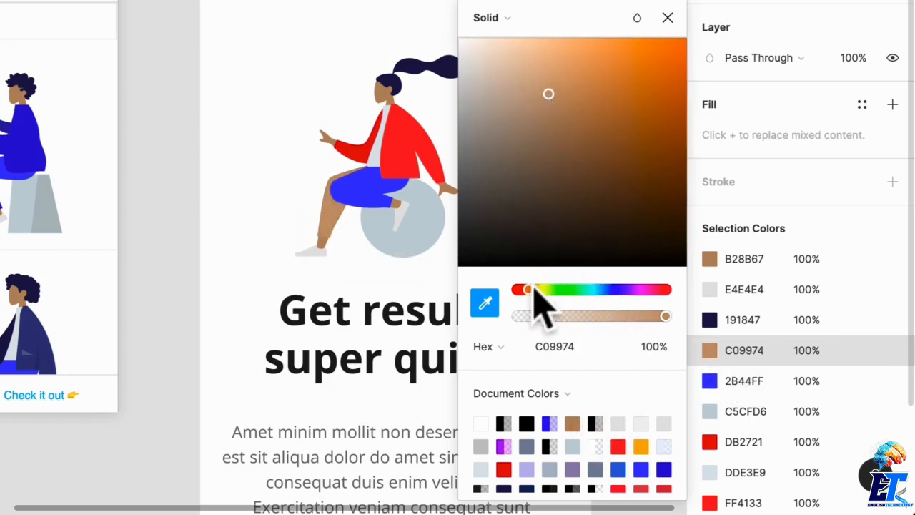
drag(536, 290, 541, 293)
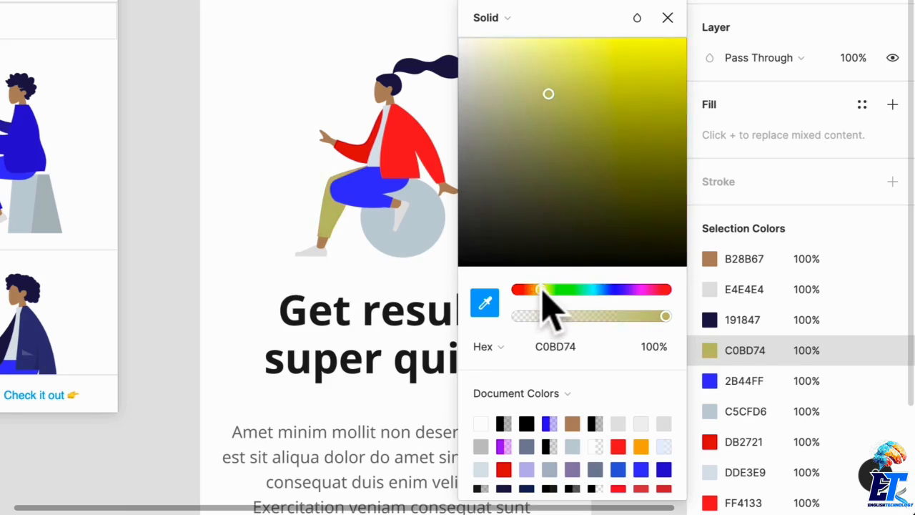
click(611, 121)
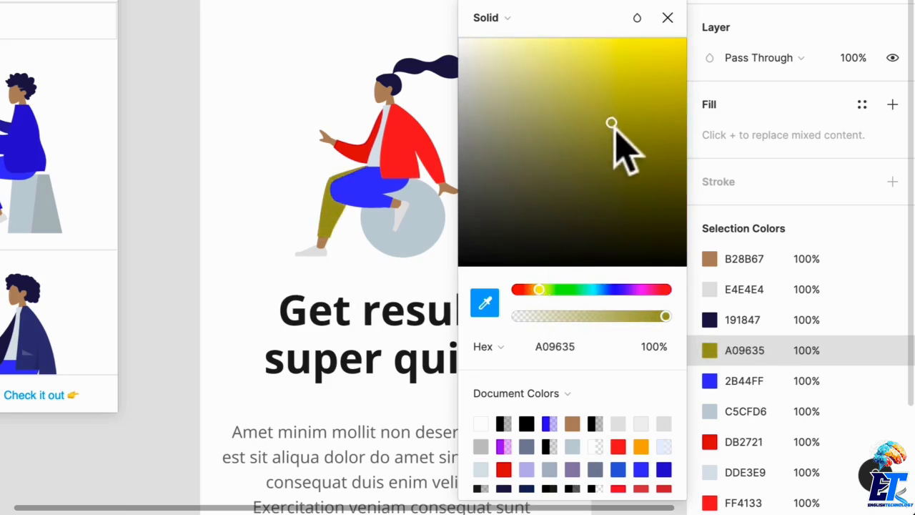
drag(537, 289, 532, 289)
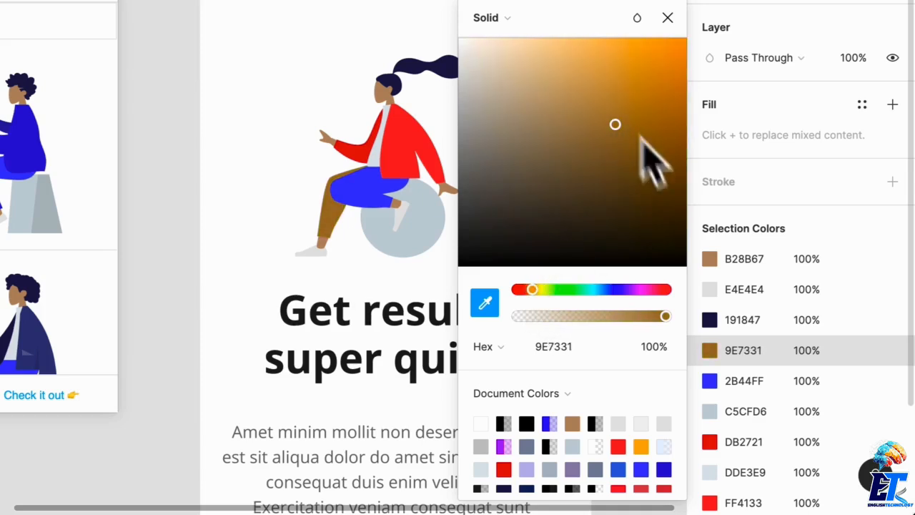
Recolour the figure's trousers yellow, with FFEA2B for the bright leg and DDBD16 for the shaded leg
click(710, 380)
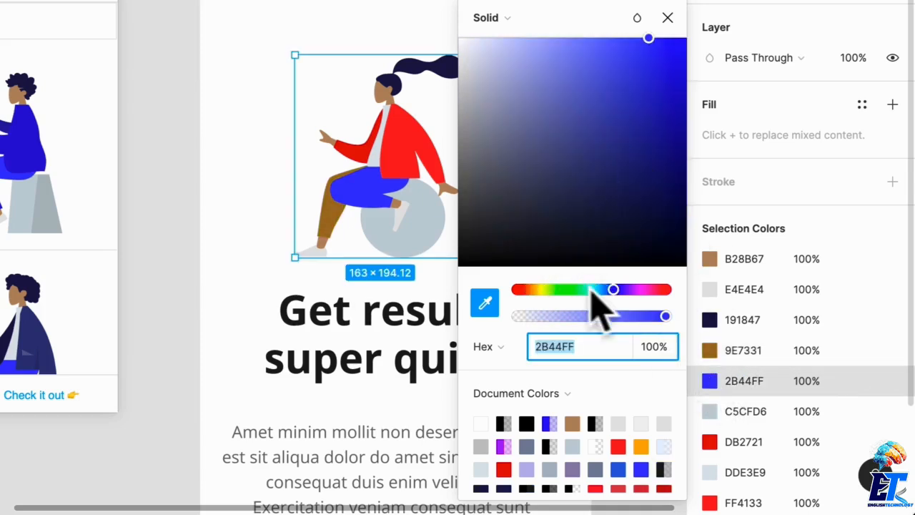
drag(594, 290, 541, 291)
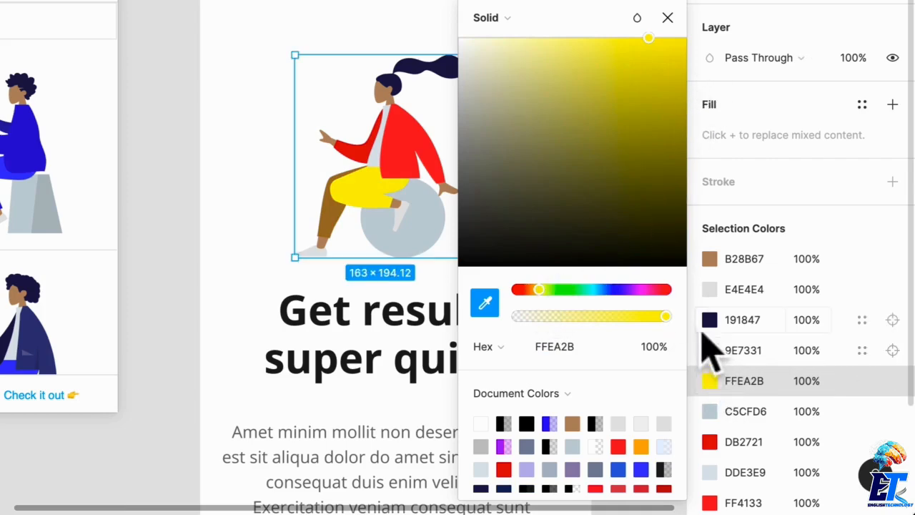
click(710, 350)
click(630, 104)
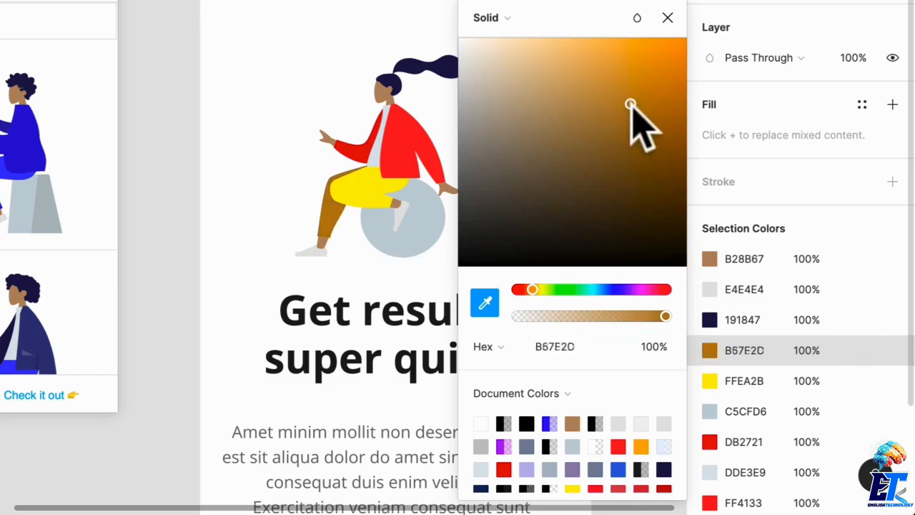
drag(630, 104, 619, 88)
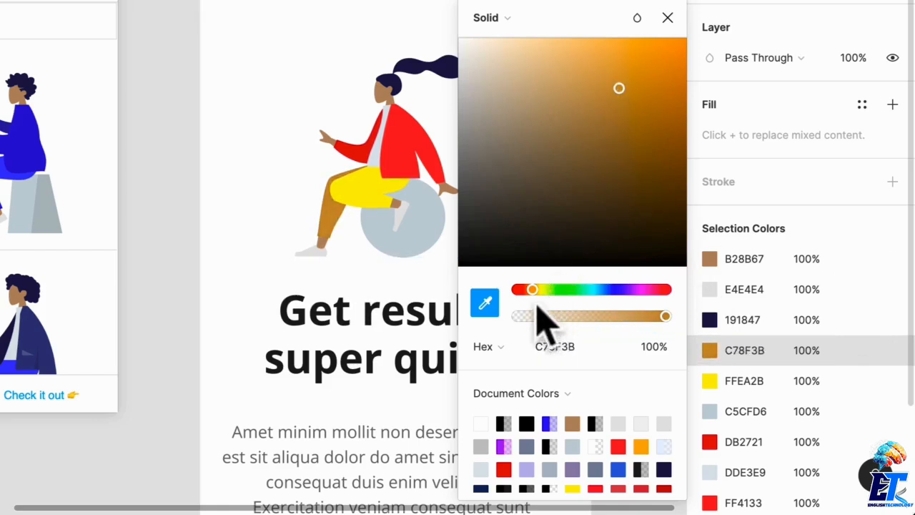
drag(535, 290, 537, 292)
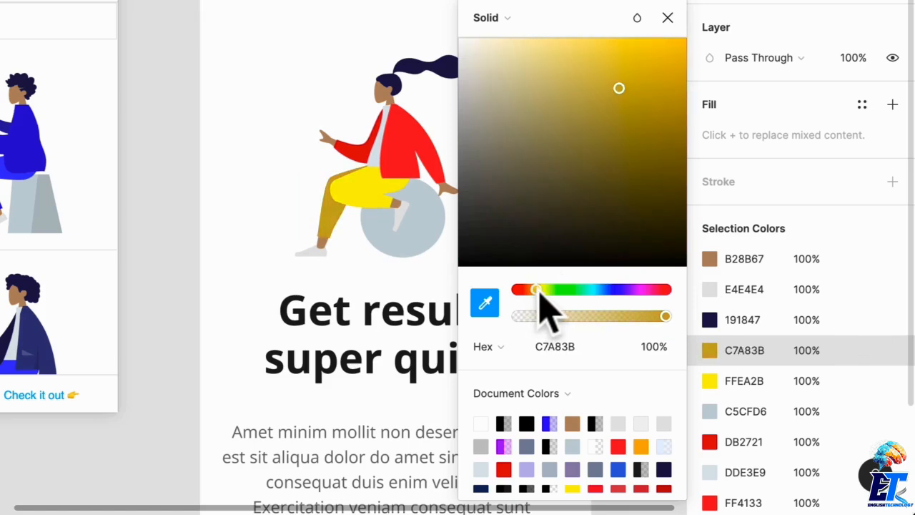
drag(635, 75, 664, 68)
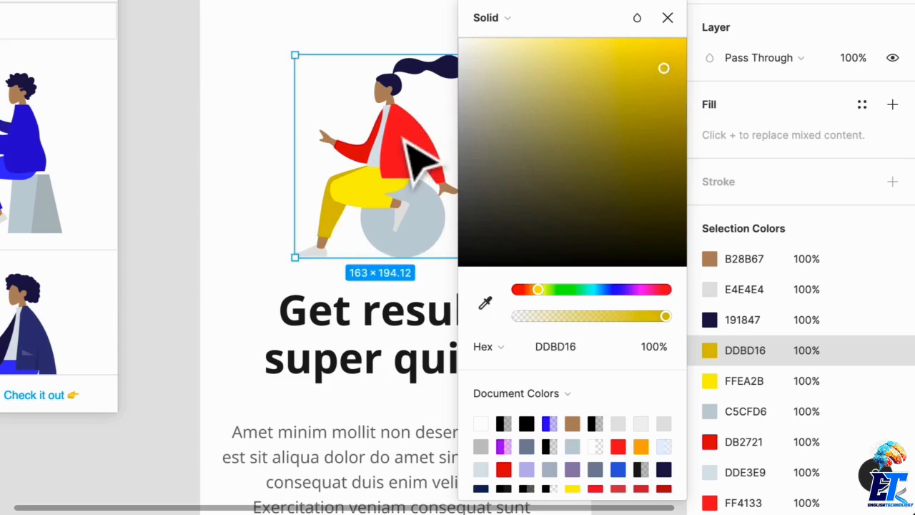
Change the main part of the figure's red jacket to green 52C2A7
click(411, 161)
double_click(409, 161)
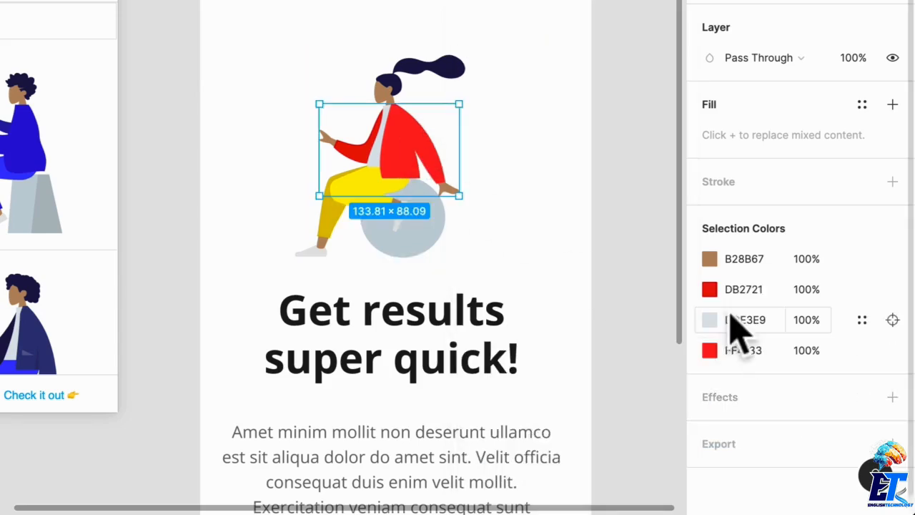
click(713, 350)
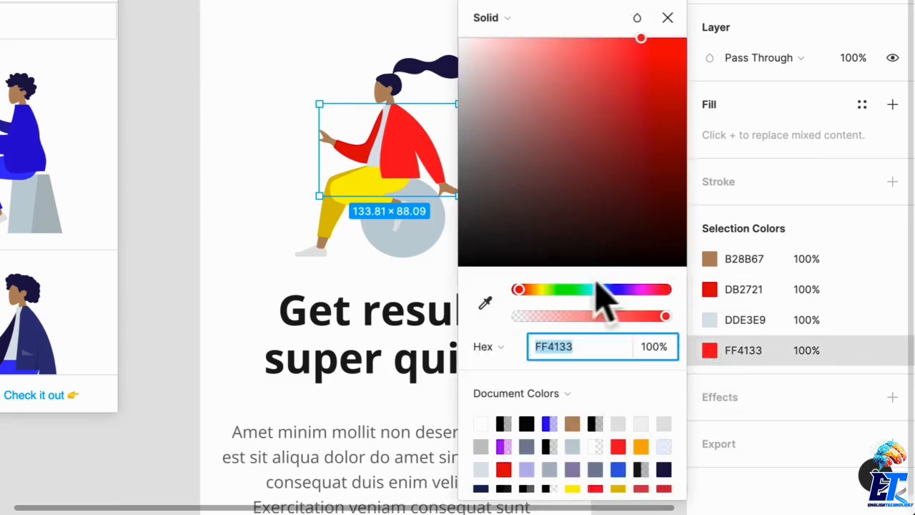
mouse_move(565, 288)
mouse_down()
mouse_move(547, 290)
mouse_move(581, 292)
mouse_up()
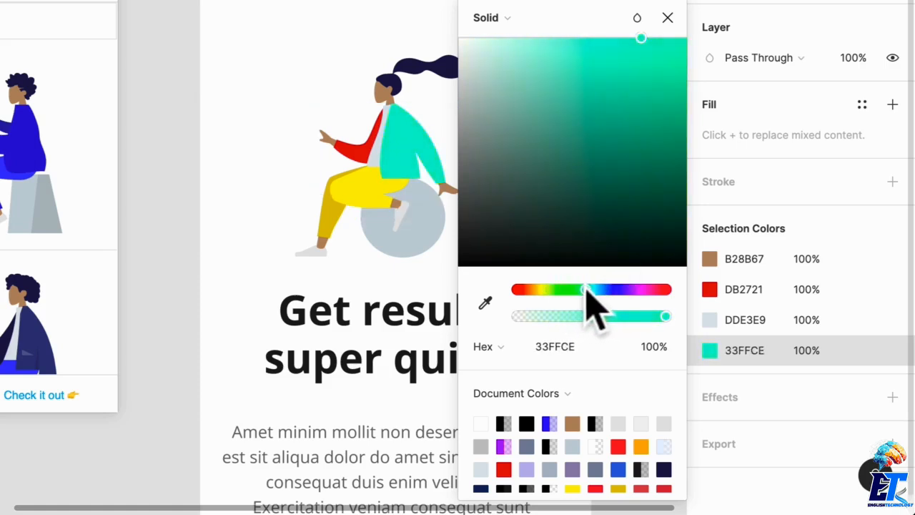
drag(654, 127, 591, 93)
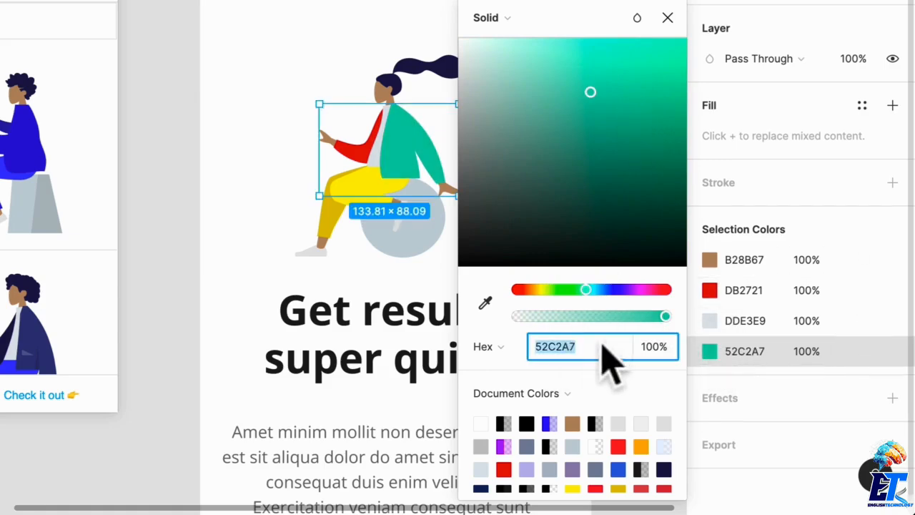
Recolour the jacket's shaded red sleeve to the darker green 319980, starting from 52C2A7
click(861, 322)
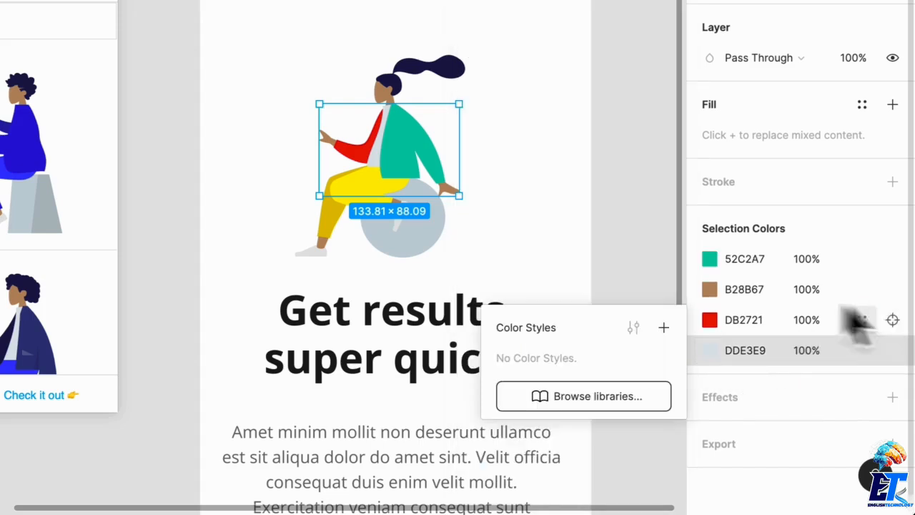
click(711, 321)
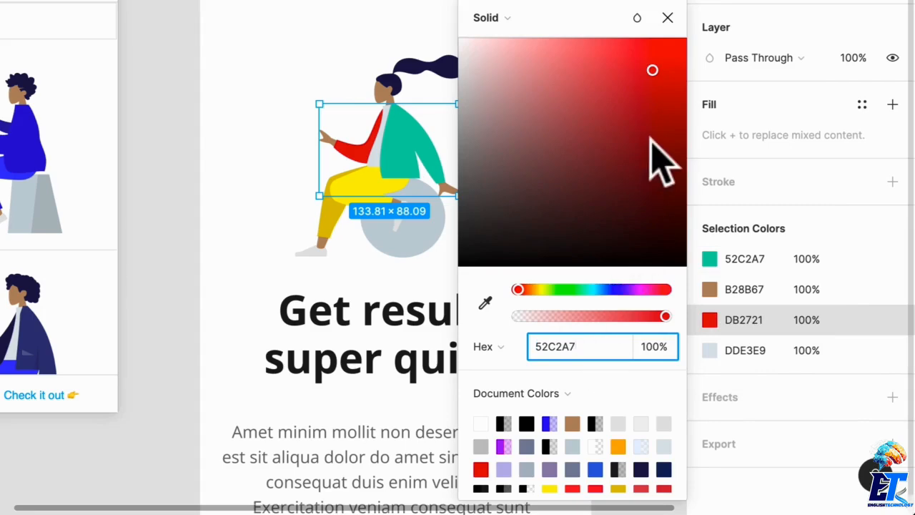
text(52C2A7)
key(Return)
click(609, 115)
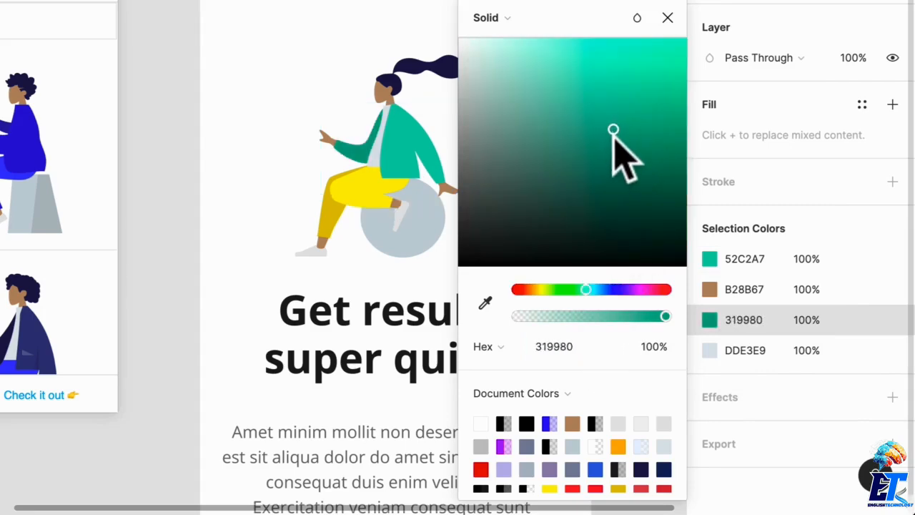
click(308, 25)
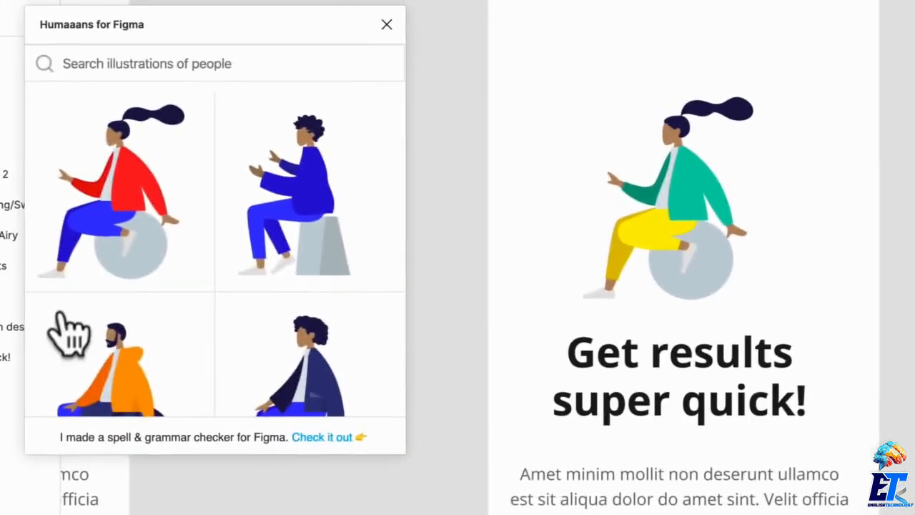
Find the pale grey floating leaves among the Humaaans illustrations and insert them onto the canvas
scroll(86, 329, down, 5)
scroll(190, 334, down, 10)
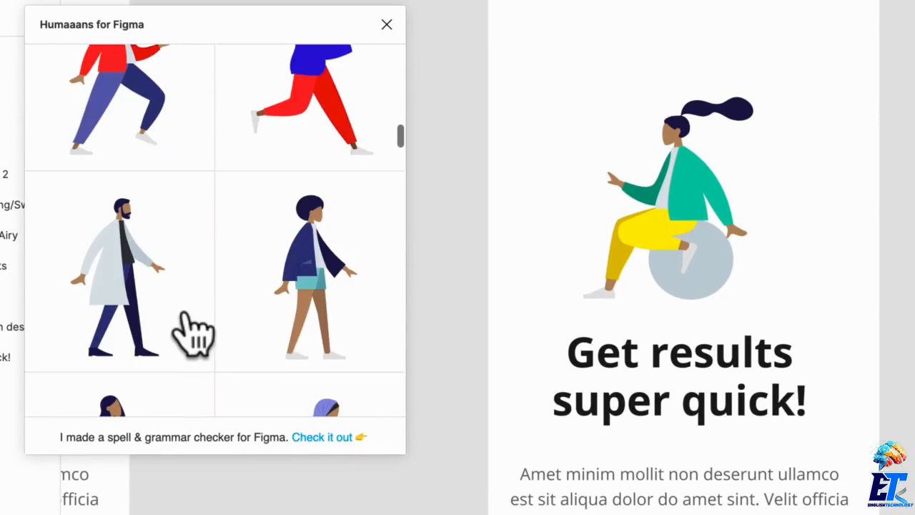
scroll(191, 333, down, 4)
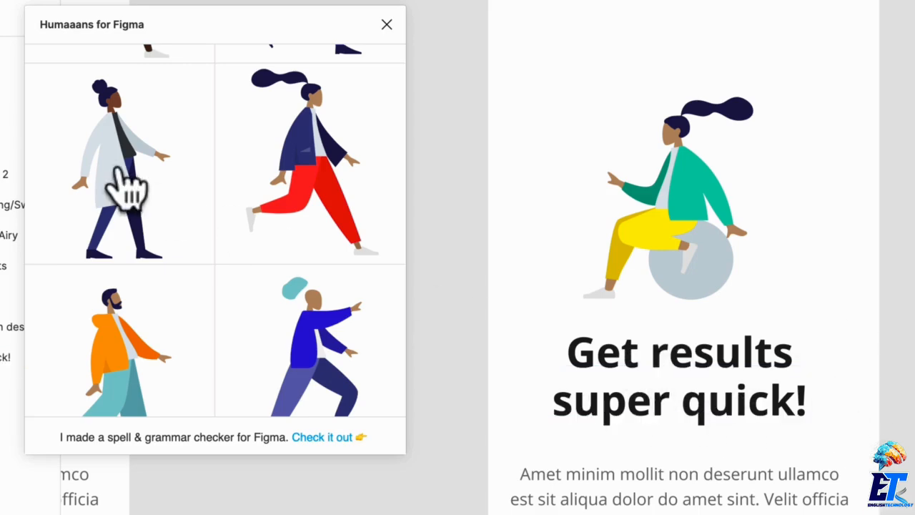
scroll(215, 215, down, 3)
scroll(290, 229, down, 9)
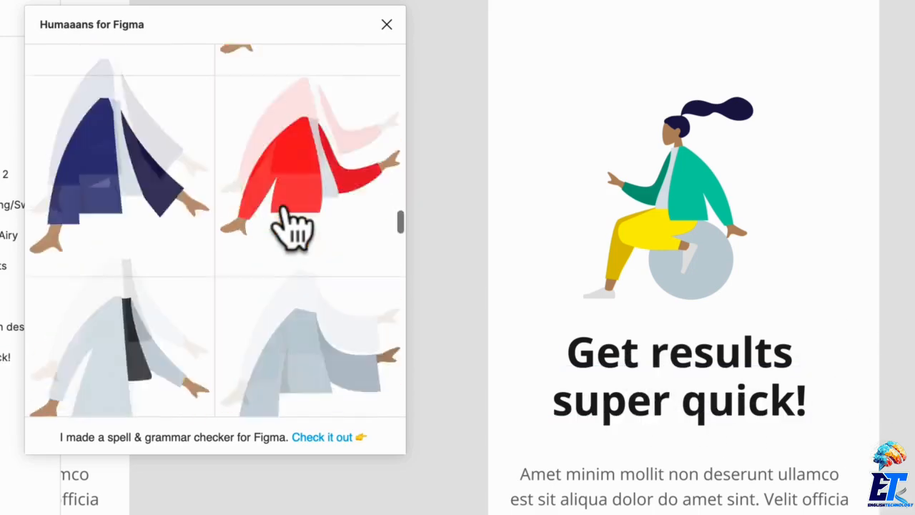
scroll(290, 229, down, 12)
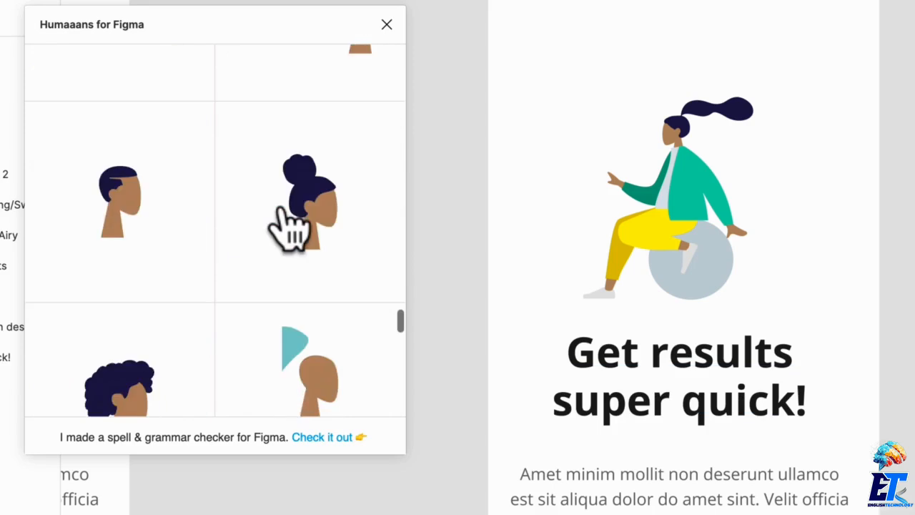
scroll(289, 229, down, 10)
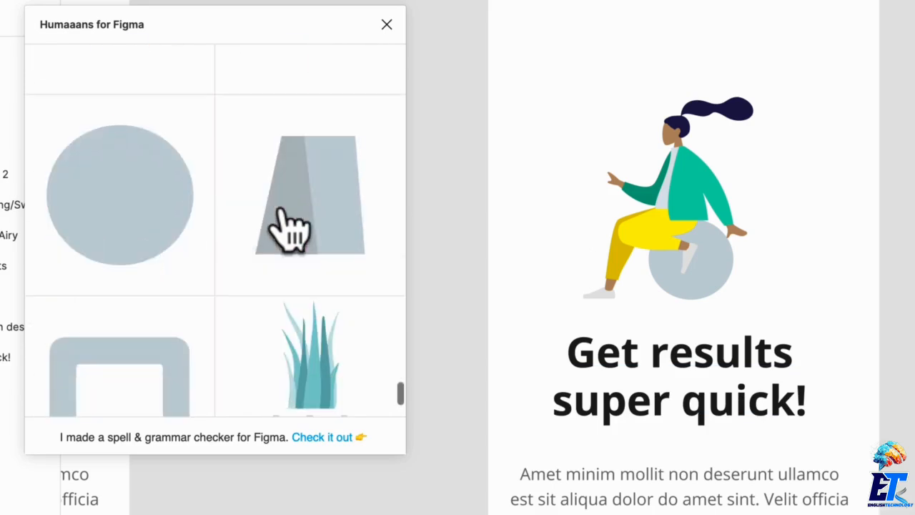
scroll(289, 229, down, 8)
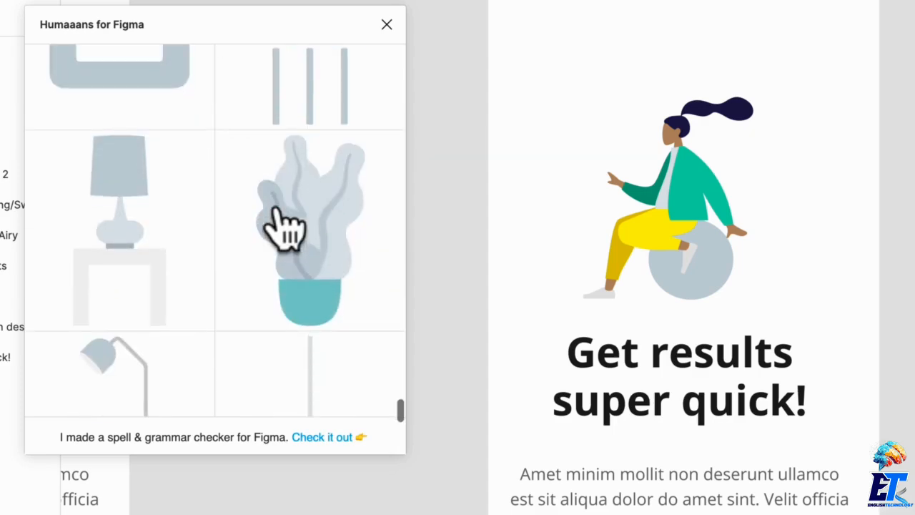
scroll(295, 240, down, 2)
click(322, 246)
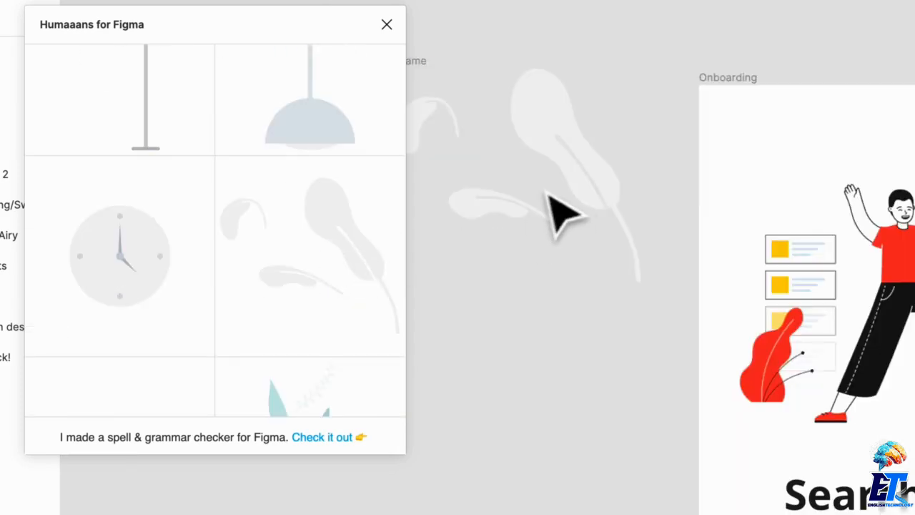
Transfer the leaves from the canvas into the "Get results super quick!" frame and scale them down to 126 × 110
key(Delete)
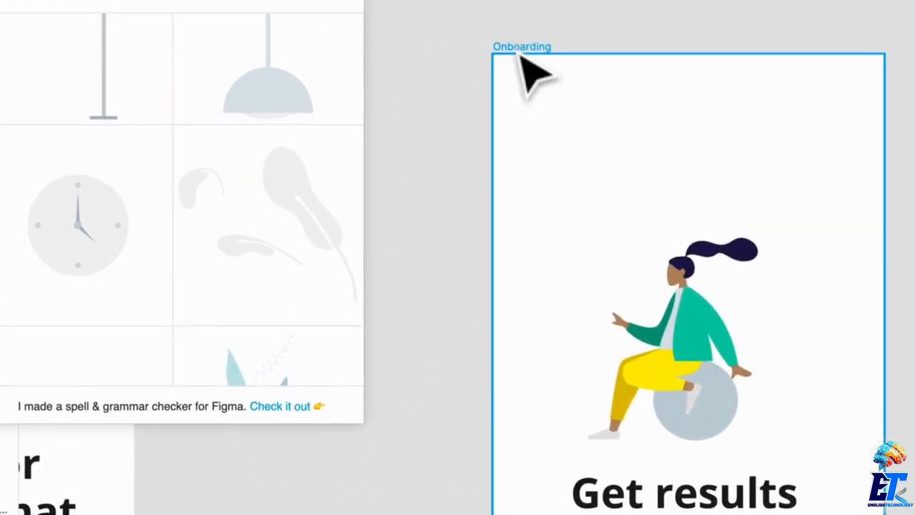
key(super+v)
key(alt+shift+super+v)
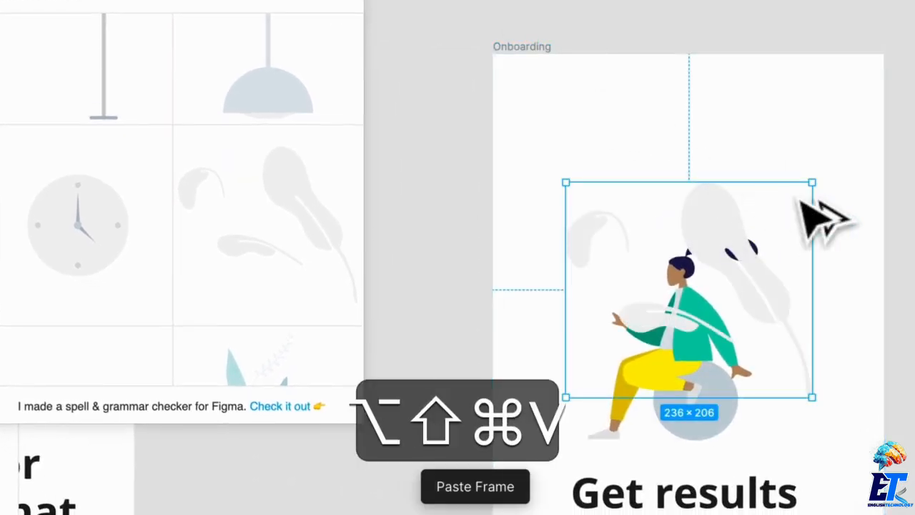
drag(805, 187, 754, 231)
Send the leaves to the back and place them in front of the seated figure's outstretched hand
right_click(773, 304)
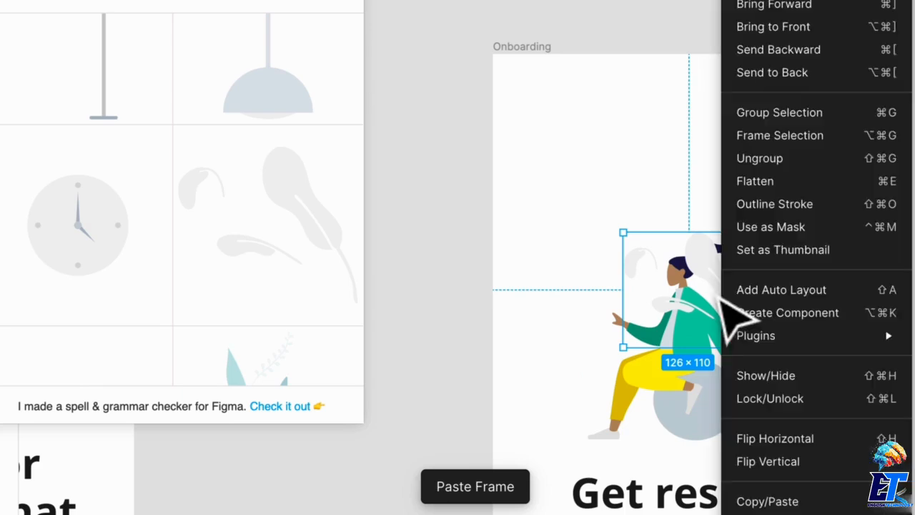
click(809, 72)
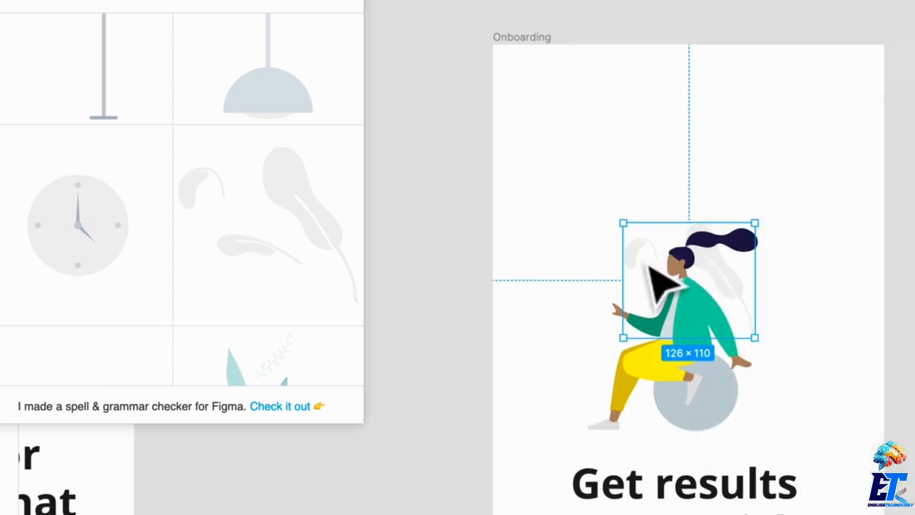
drag(647, 265, 531, 292)
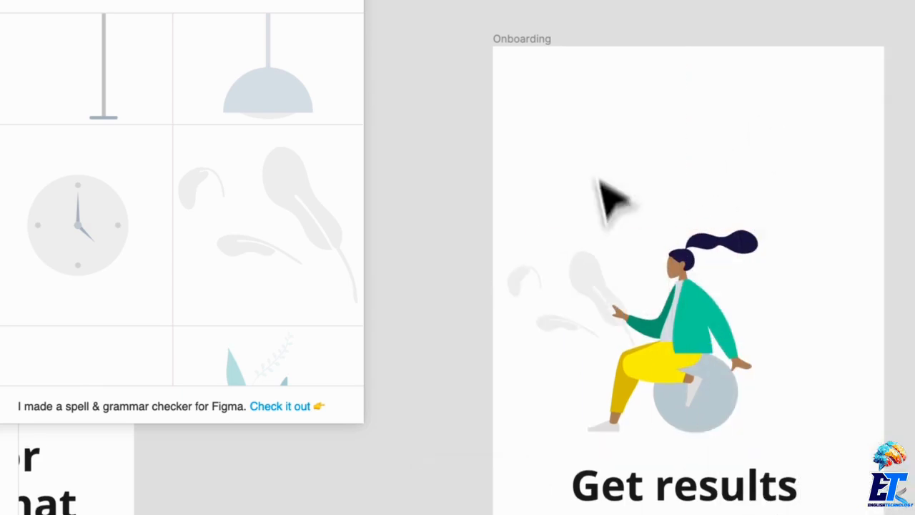
click(549, 45)
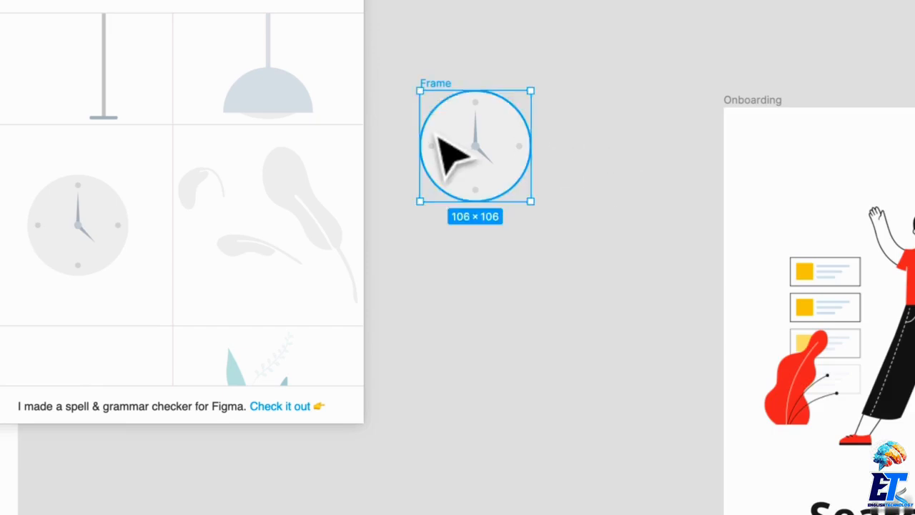
Transfer the clock from the canvas into the "Get results super quick!" frame and place it above the floating leaves
key(Delete)
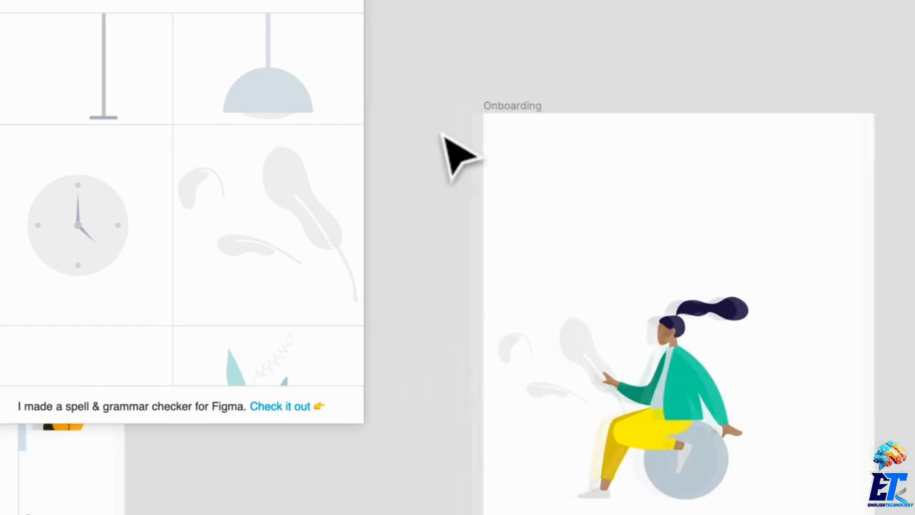
click(548, 135)
key(ctrl+v)
drag(723, 304, 649, 221)
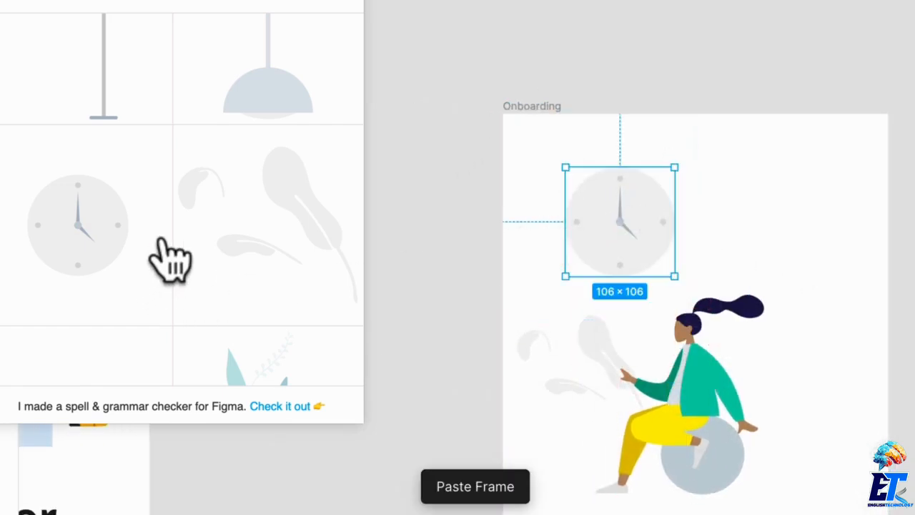
Find the tall, slender potted plant among the Humaaans illustrations and add it to the "Get results super quick!" frame
scroll(166, 257, down, 5)
scroll(247, 221, down, 2)
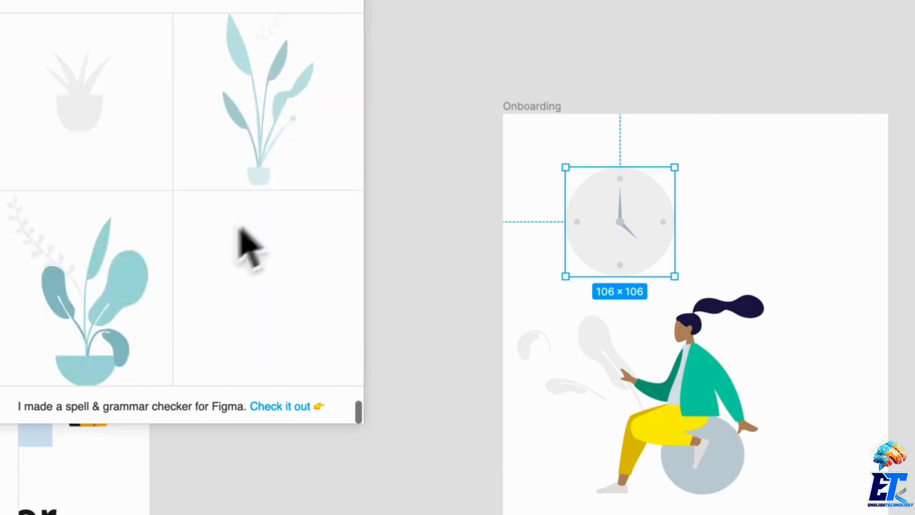
click(258, 130)
drag(319, 158, 578, 160)
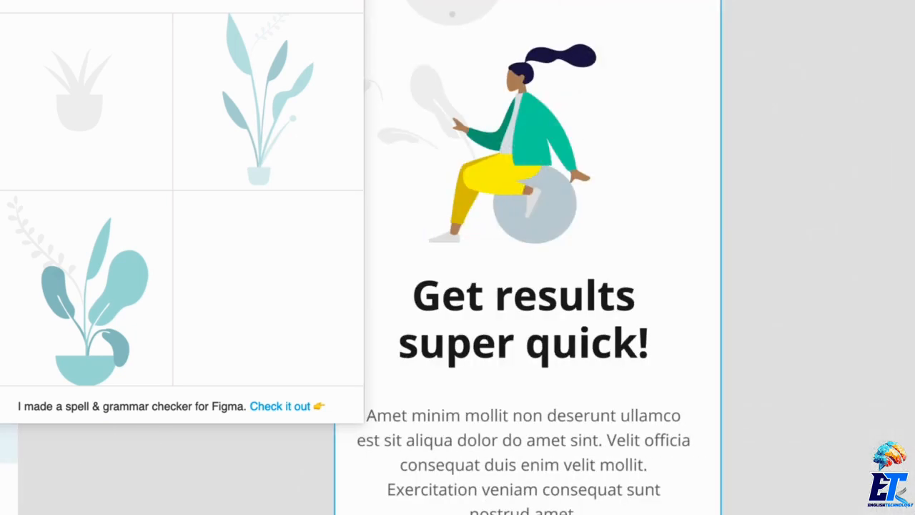
key(ctrl+v)
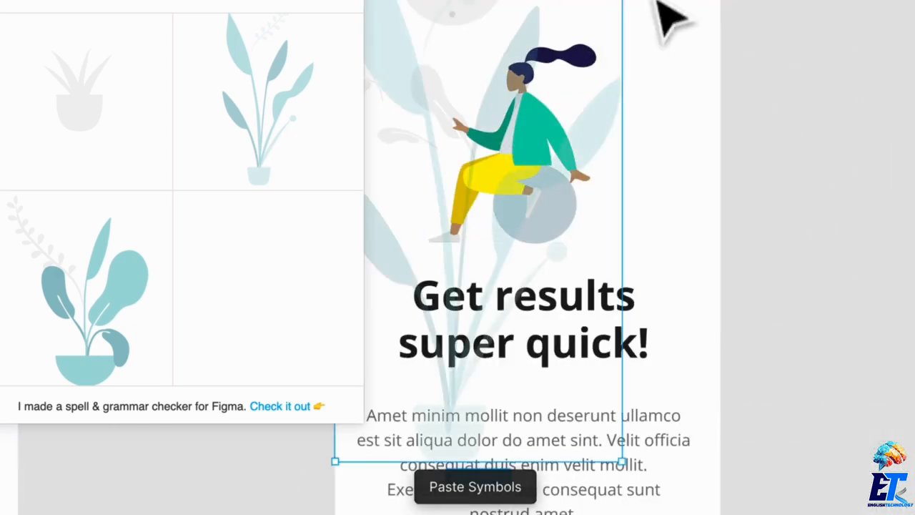
Scale the potted plant down to about 82 × 171 and stand it behind the seated figure, with its pot near the ball's base level
drag(623, 0, 549, 17)
drag(447, 118, 621, 55)
drag(721, 0, 683, 13)
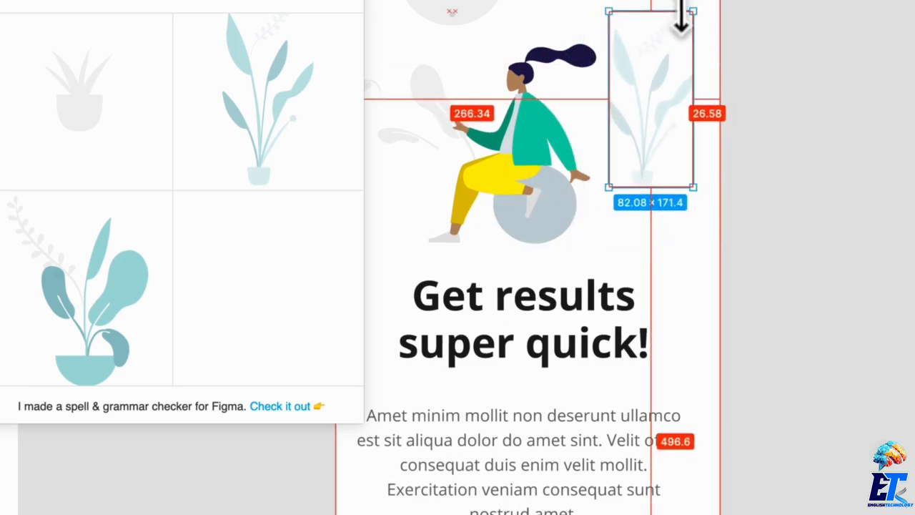
drag(645, 107, 644, 158)
click(776, 60)
scroll(869, 2, left, 3)
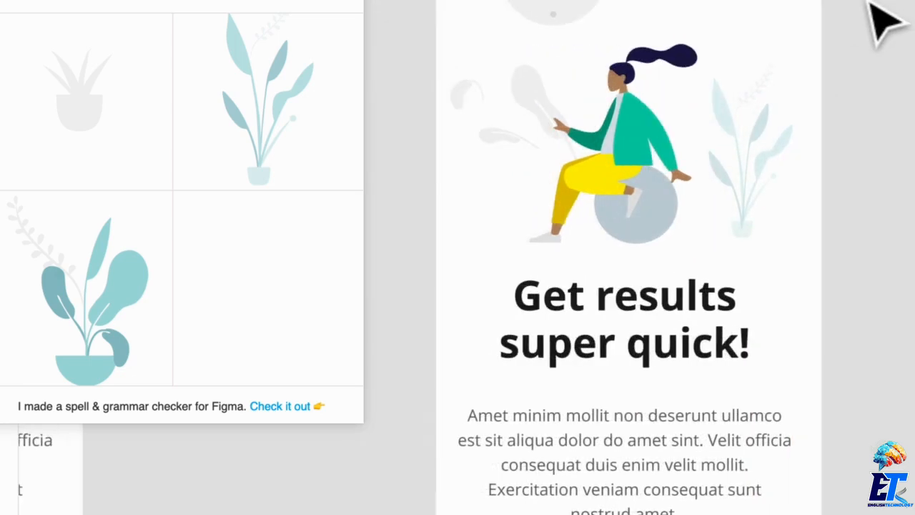
Recolour the seated figure's front trouser leg with the orange FBAD37 sampled from the "Discover new products" button
scroll(868, 1, down, 3)
scroll(868, 1, right, 2)
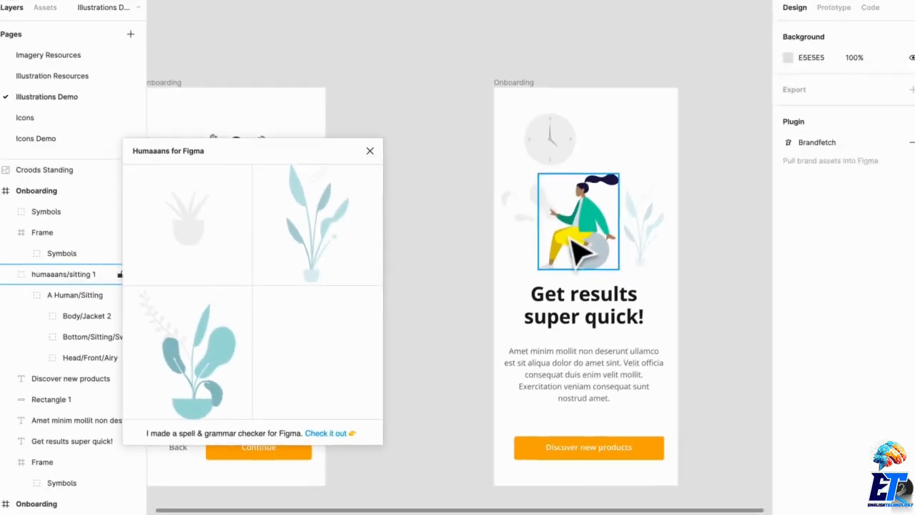
double_click(658, 123)
double_click(580, 251)
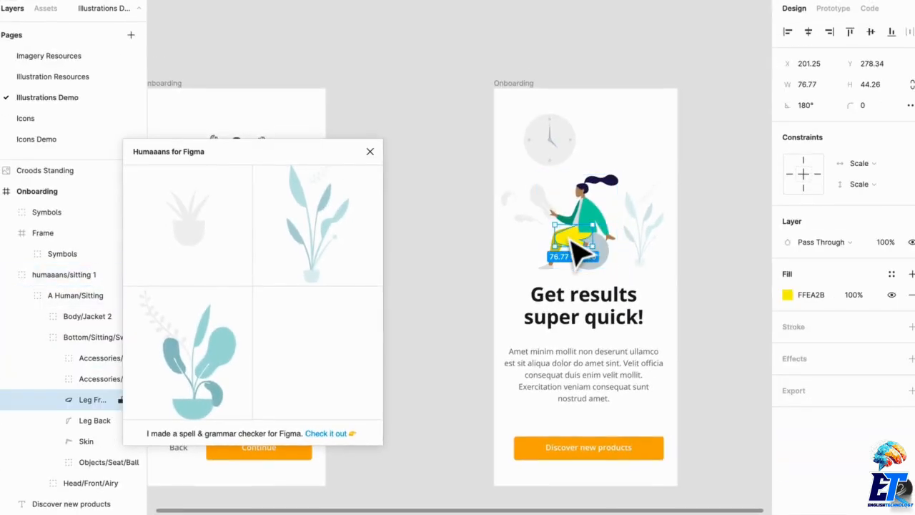
click(788, 294)
click(634, 370)
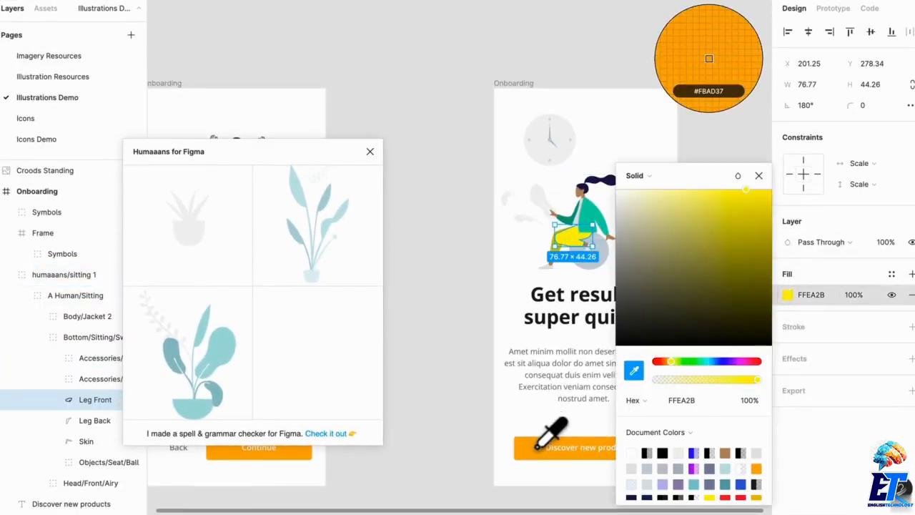
click(538, 445)
Recolour the back trouser leg with the button's orange FBAD37 and darken it to E49A2B for shading
click(554, 259)
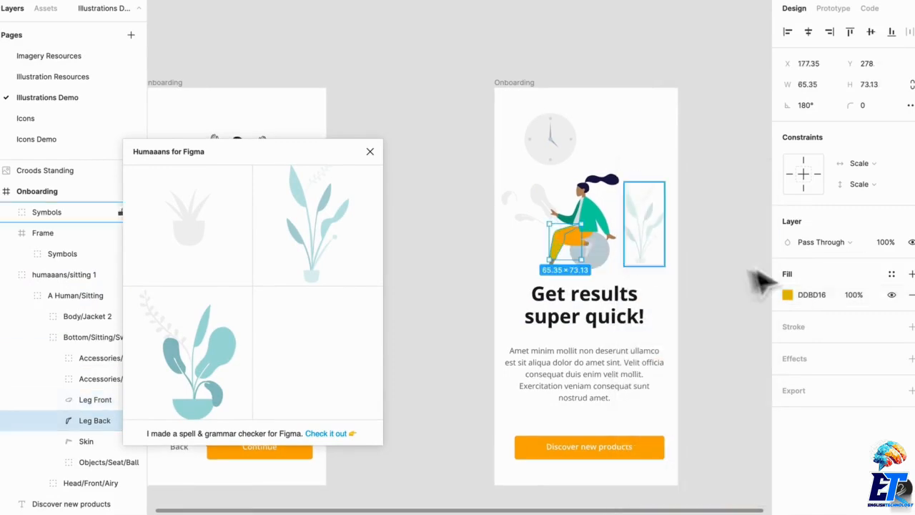
click(788, 295)
click(633, 370)
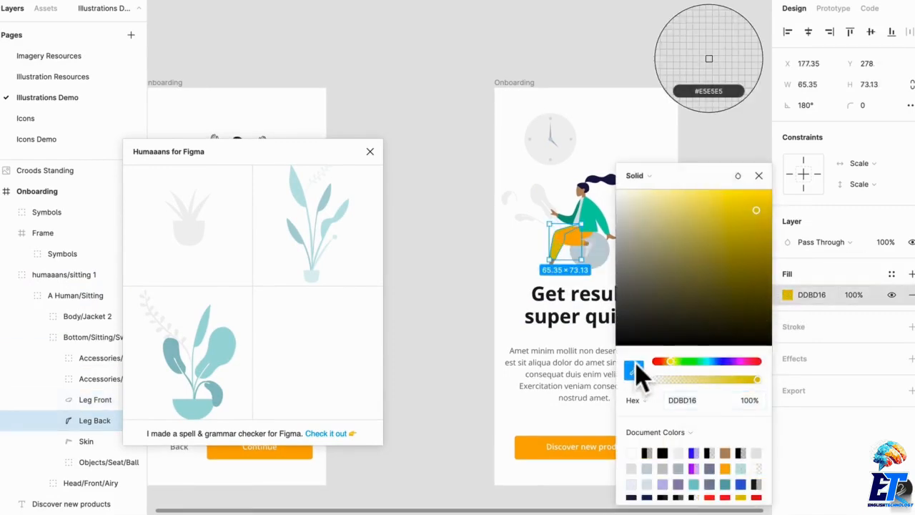
click(531, 447)
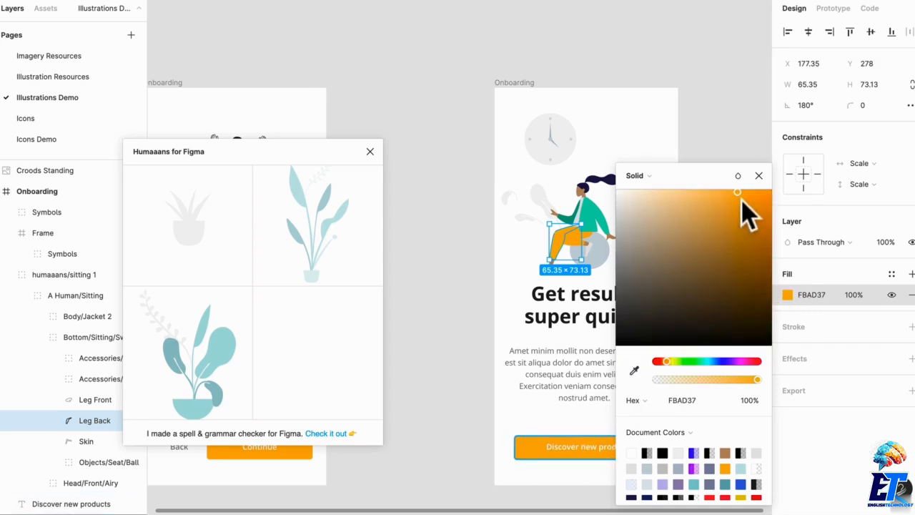
drag(741, 202, 744, 208)
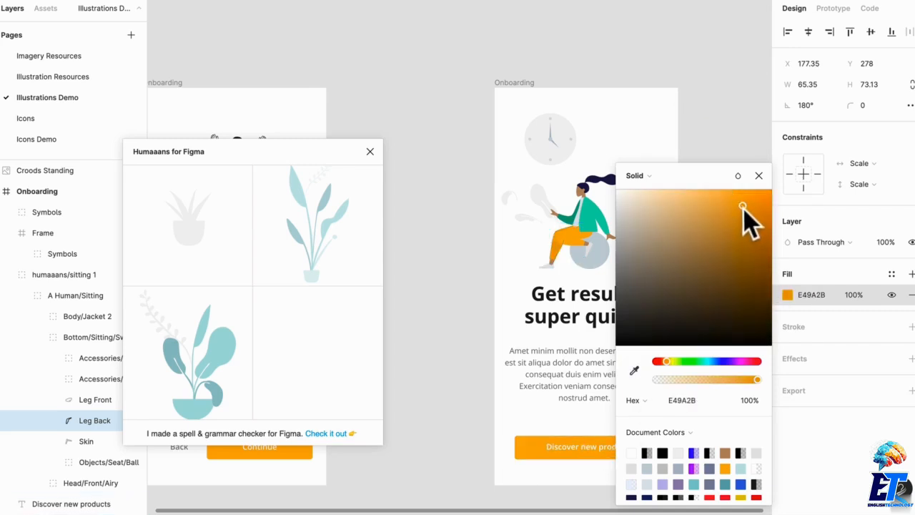
click(727, 150)
scroll(736, 323, left, 1)
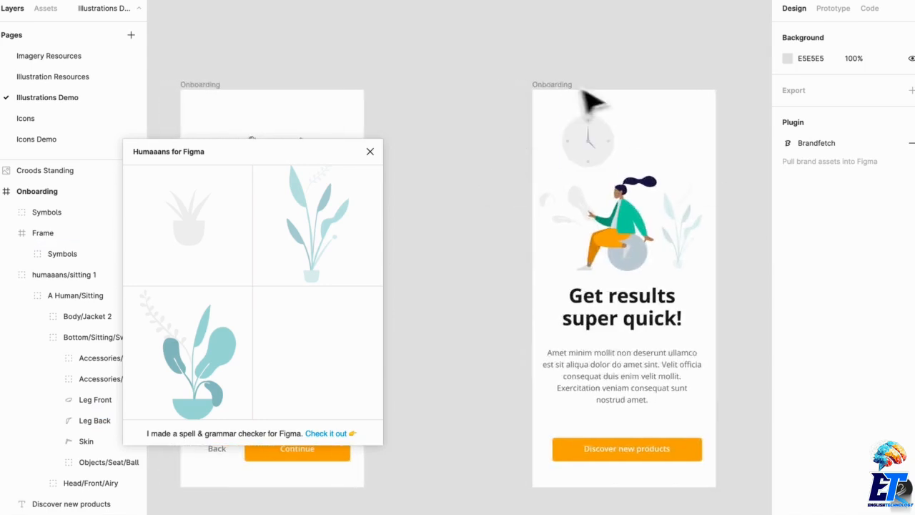
Close the Humaaans plugin window and review the finished onboarding screens
scroll(551, 236, left, 5)
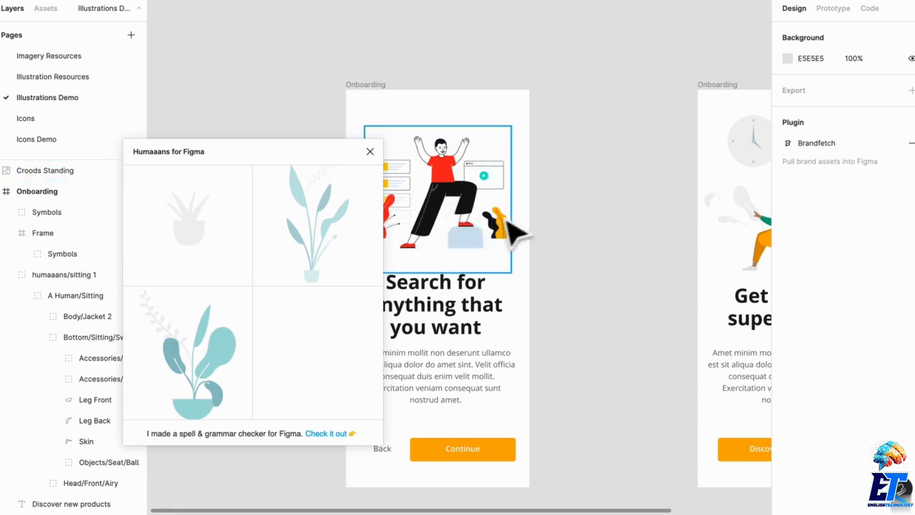
scroll(429, 186, left, 2)
click(369, 151)
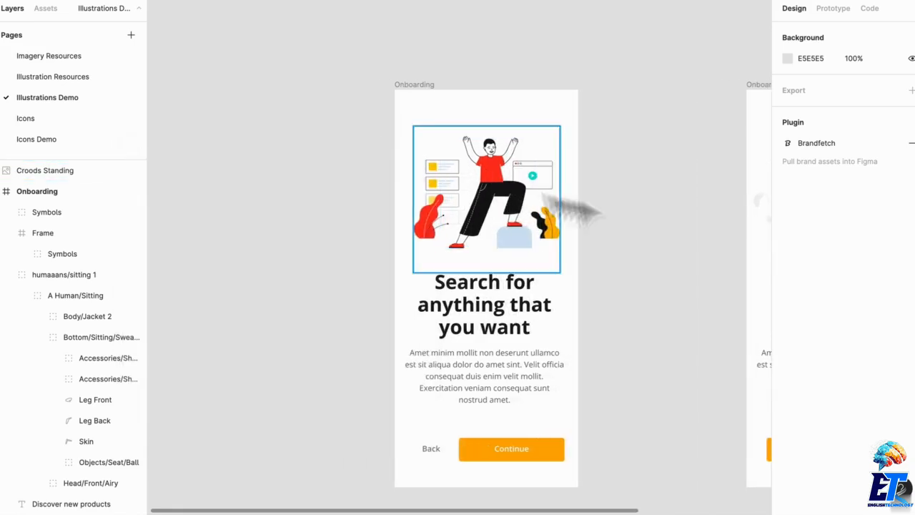
scroll(594, 179, right, 10)
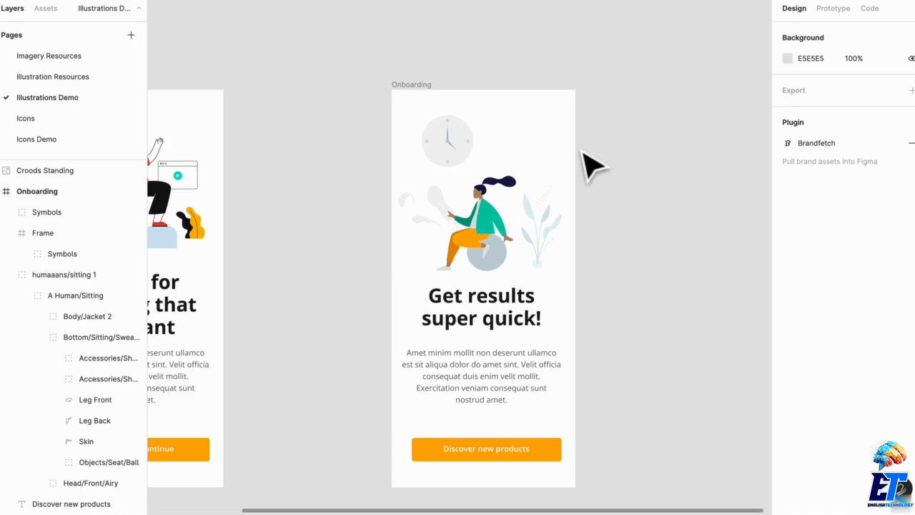
Move the "Get results super quick!" frame closer to the "Search for anything that you want" frame, to X 841, Y 9
scroll(587, 156, left, 5)
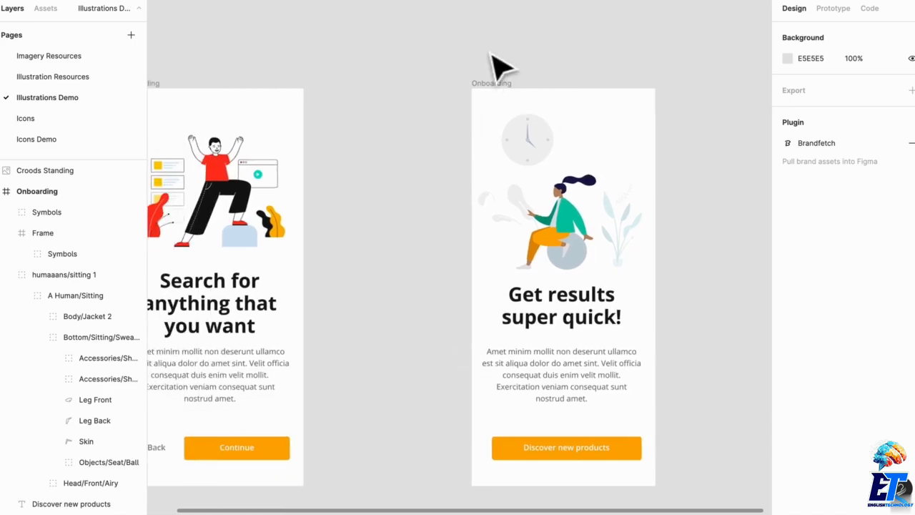
click(505, 89)
drag(505, 88, 424, 88)
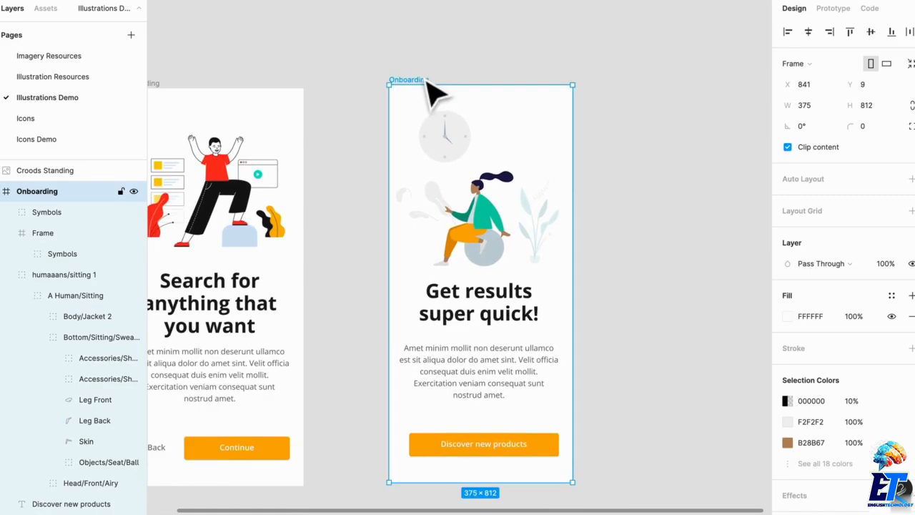
scroll(424, 88, left, 4)
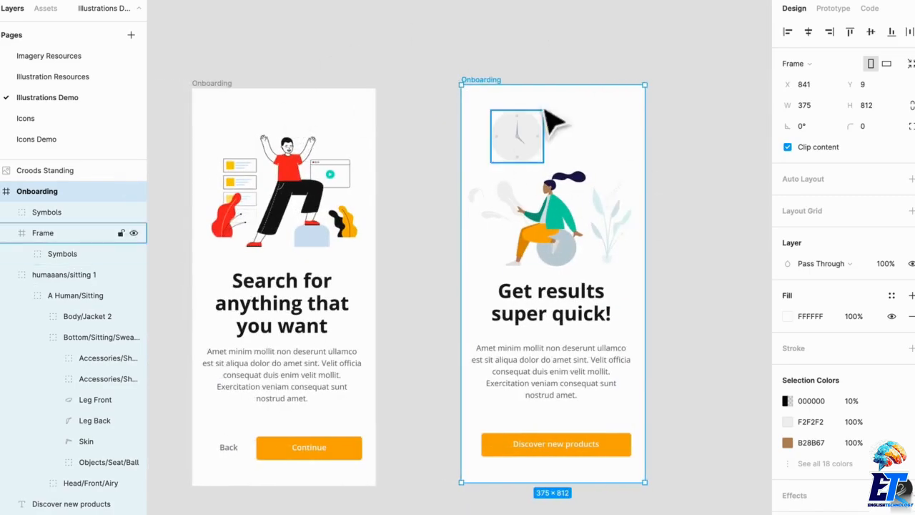